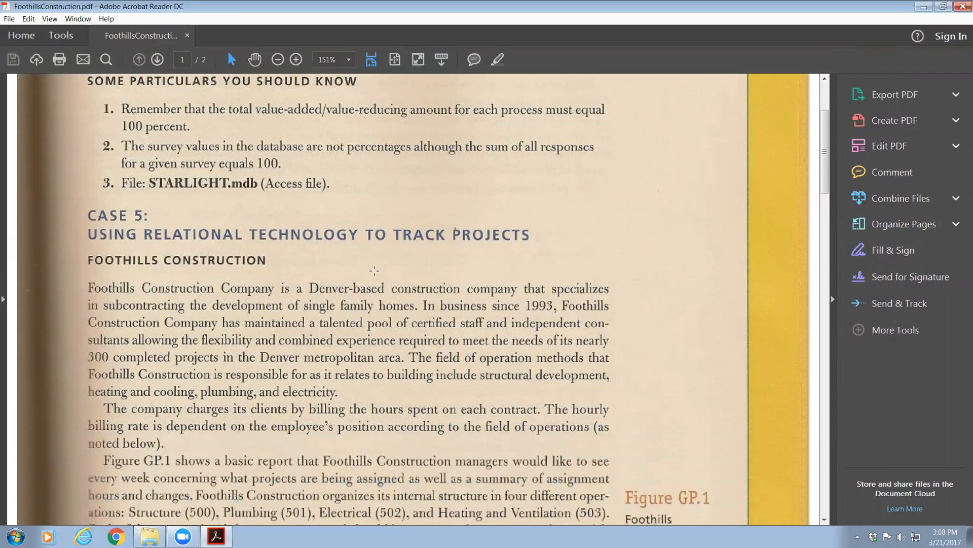
Step: Read the Case 5 Foothills Construction description, including its billing rules, department codes and the Figure GP.1 project detail report
scroll(146, 259, down, 1)
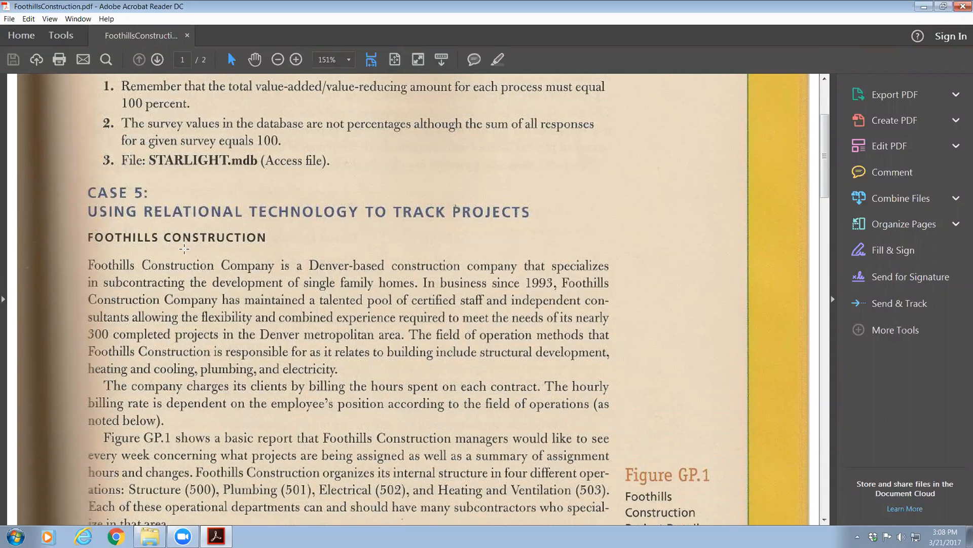
scroll(184, 248, down, 1)
scroll(184, 248, down, 1)
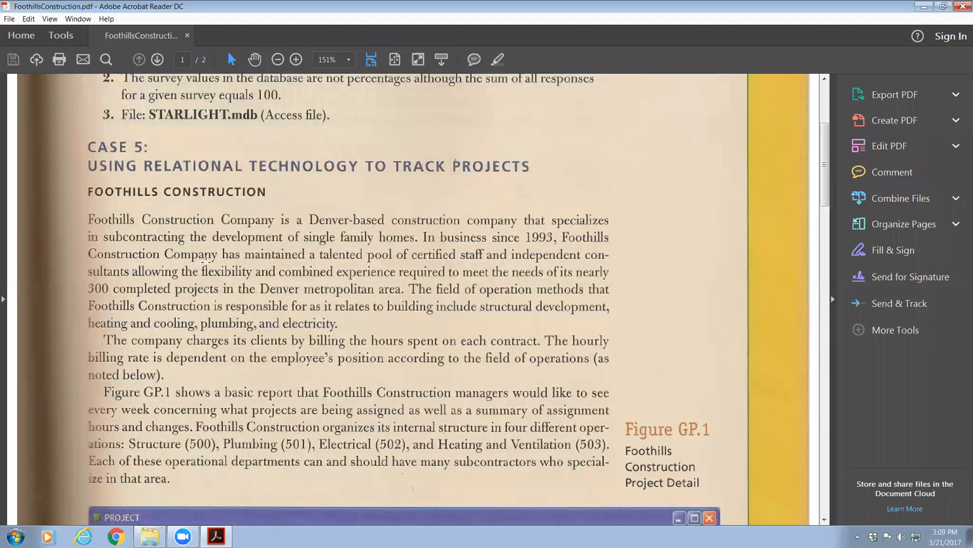
scroll(272, 280, down, 1)
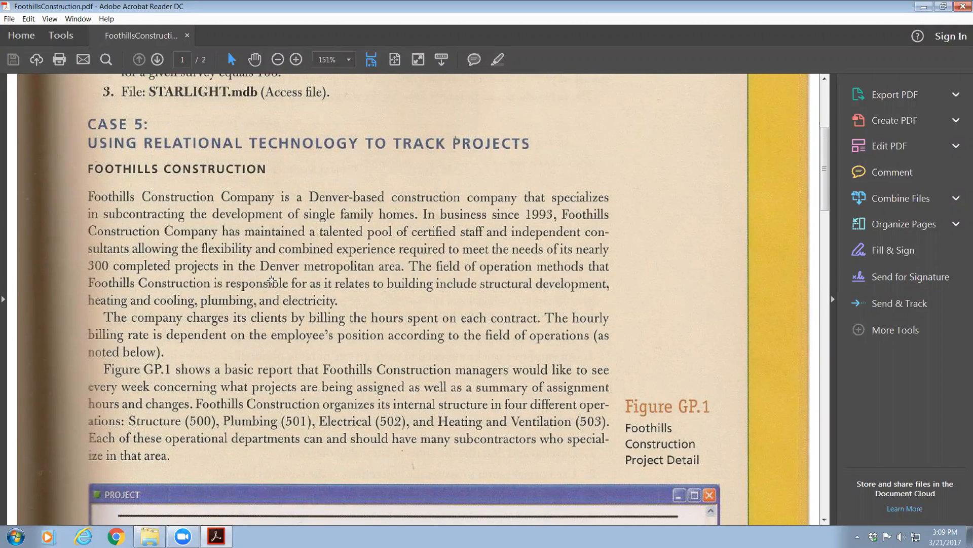
scroll(272, 280, down, 1)
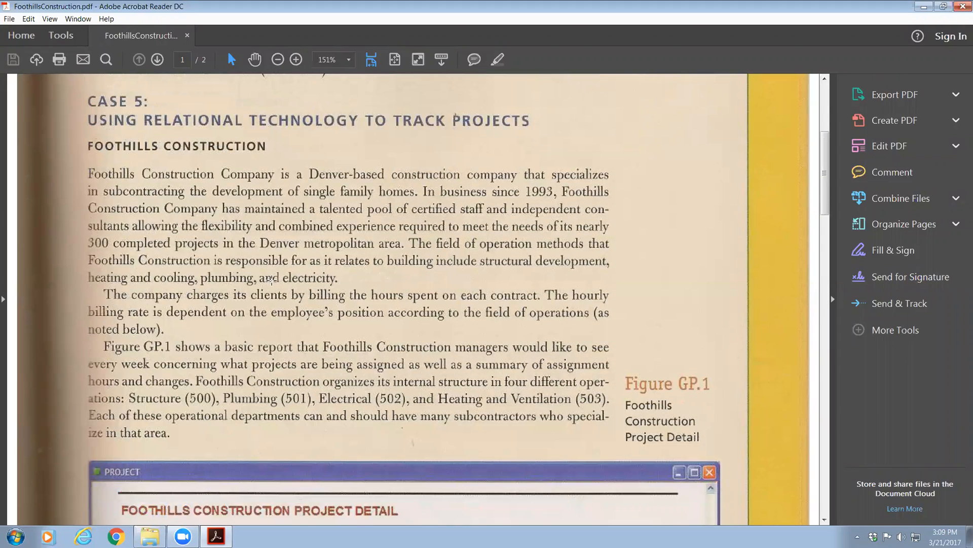
scroll(271, 280, down, 1)
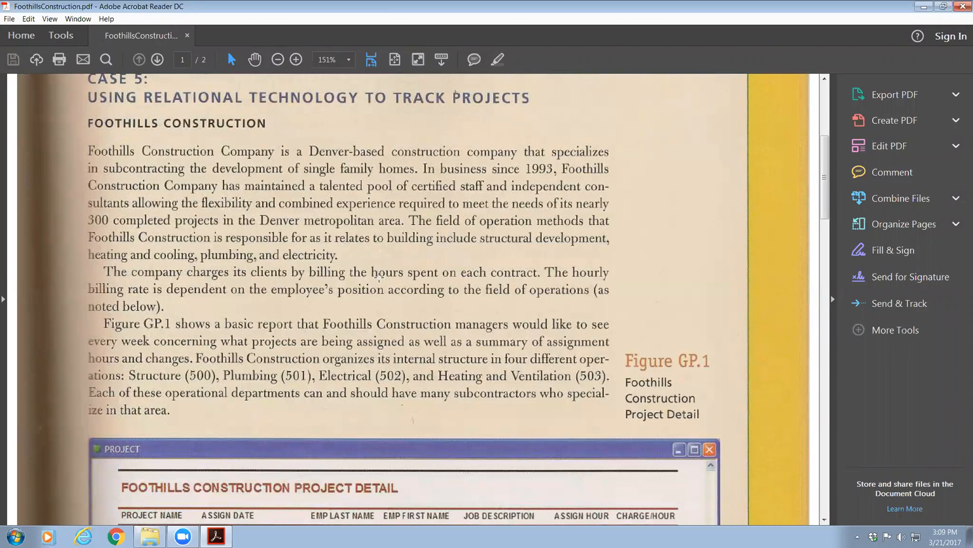
scroll(379, 276, down, 2)
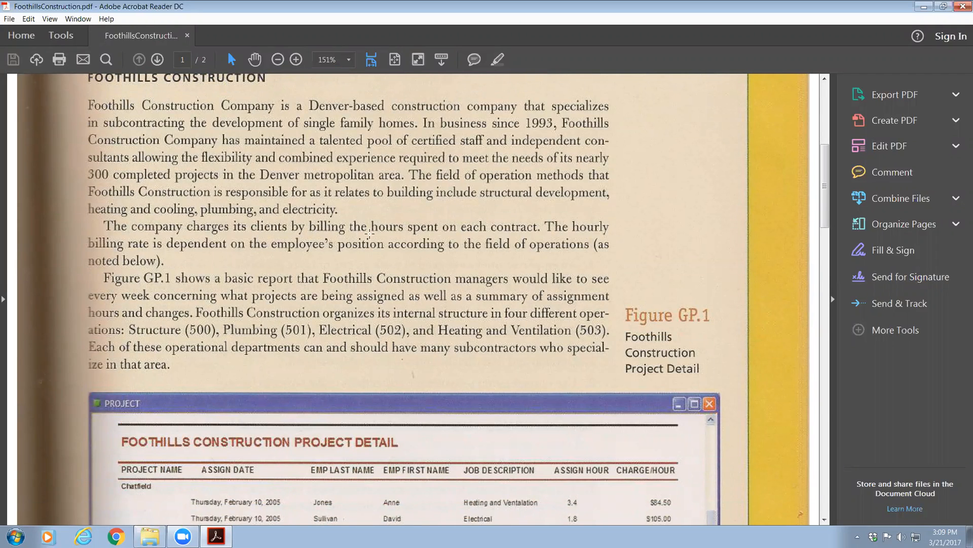
scroll(439, 236, down, 6)
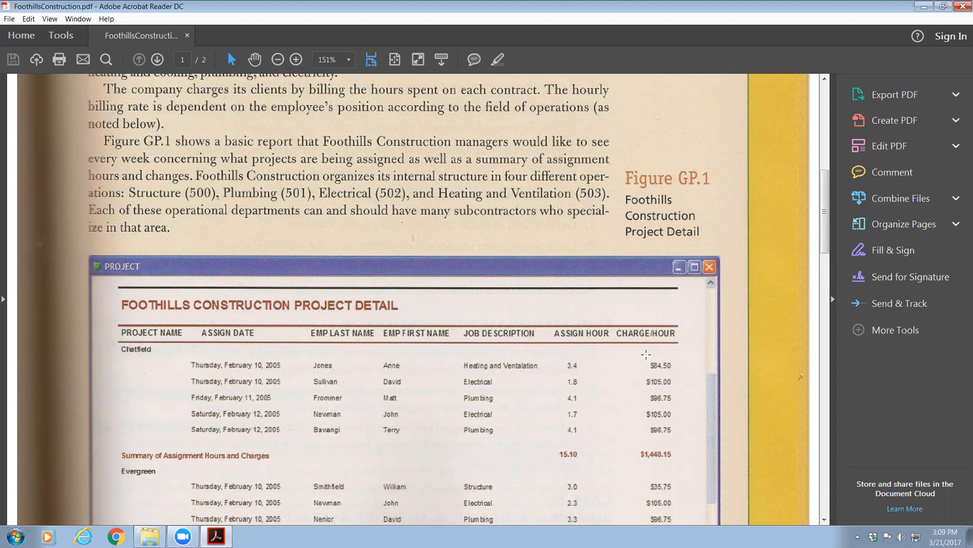
scroll(468, 375, down, 1)
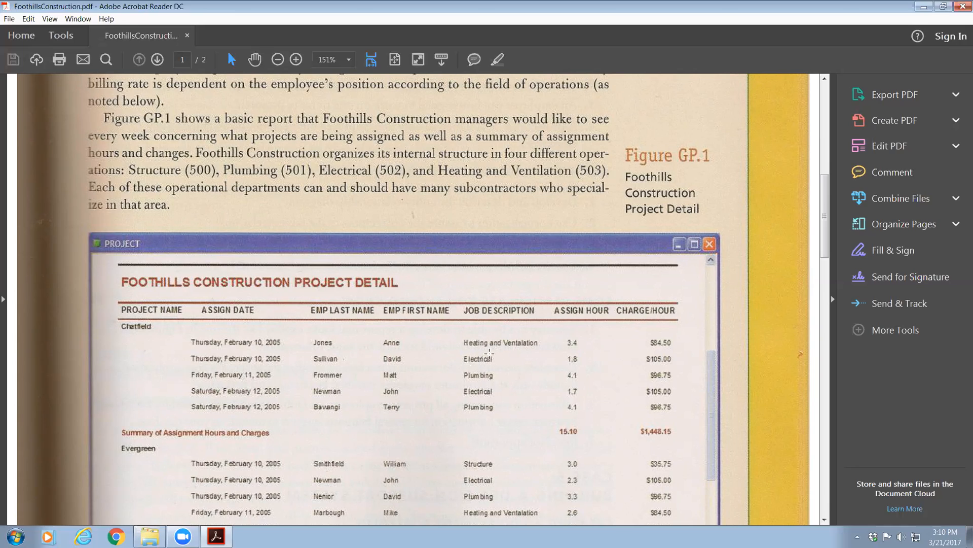
Step: Examine the entity and primary key table and the business rules on the PDF's second page
scroll(489, 353, down, 5)
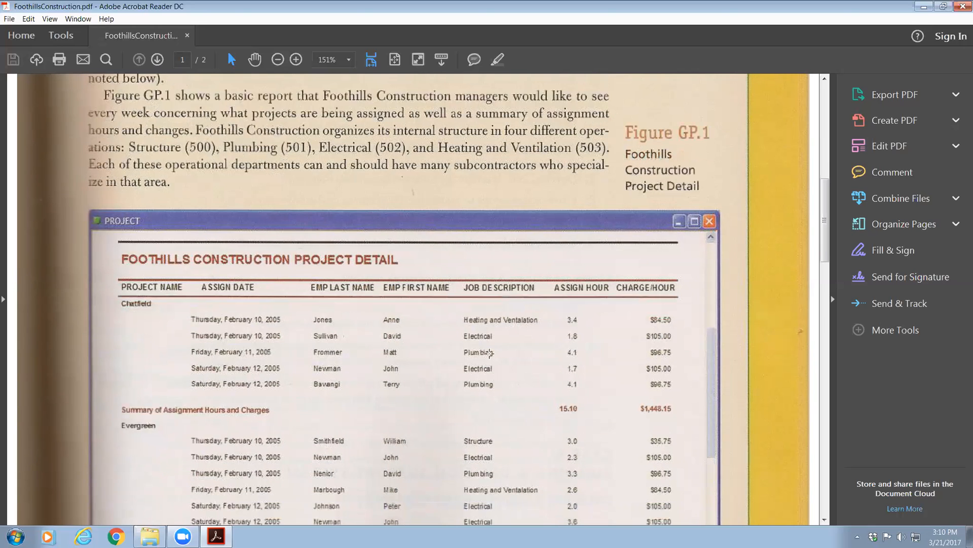
scroll(489, 352, down, 15)
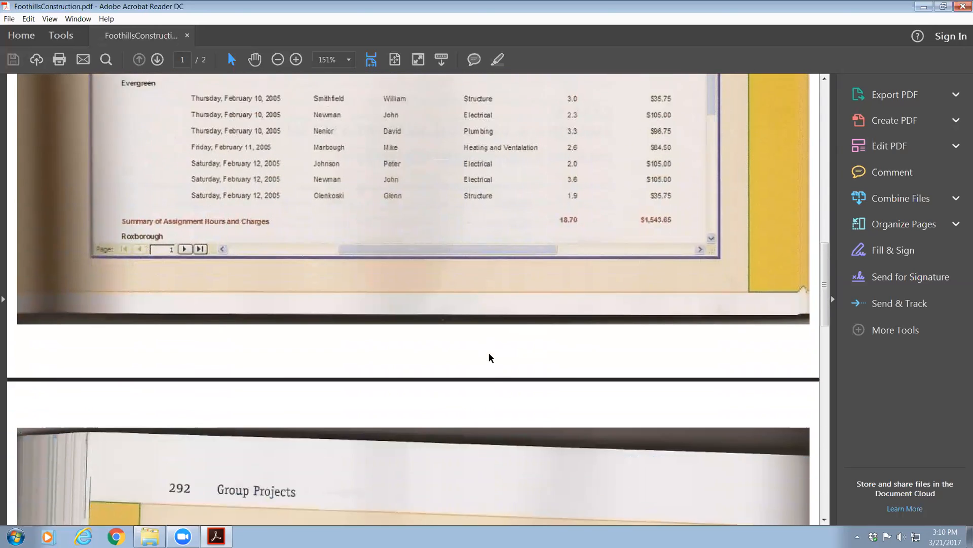
scroll(487, 351, down, 8)
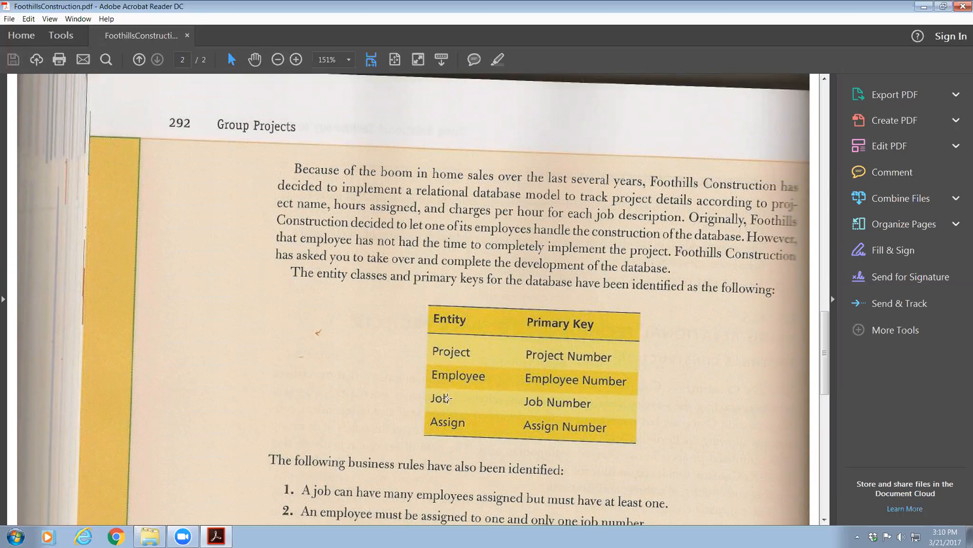
scroll(479, 405, down, 2)
scroll(478, 404, down, 2)
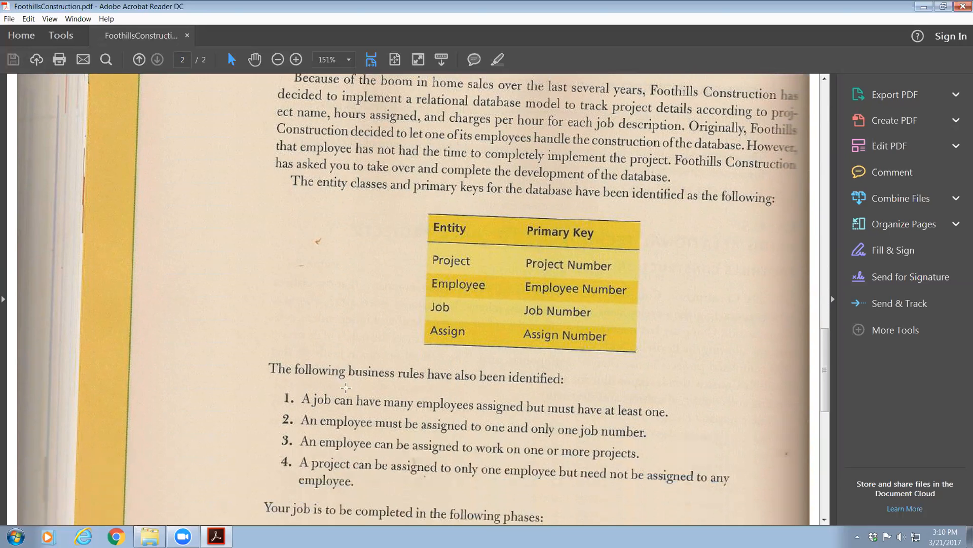
scroll(343, 387, down, 1)
Step: Return to the project detail report on the first page and examine its columns and per-project summaries of hours and charges
scroll(423, 381, up, 2)
scroll(422, 380, up, 10)
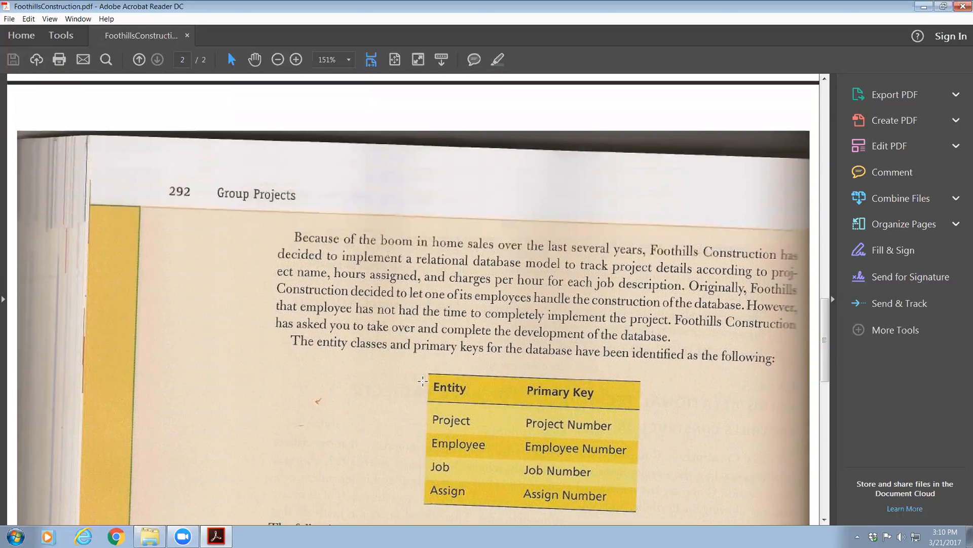
scroll(423, 382, up, 1)
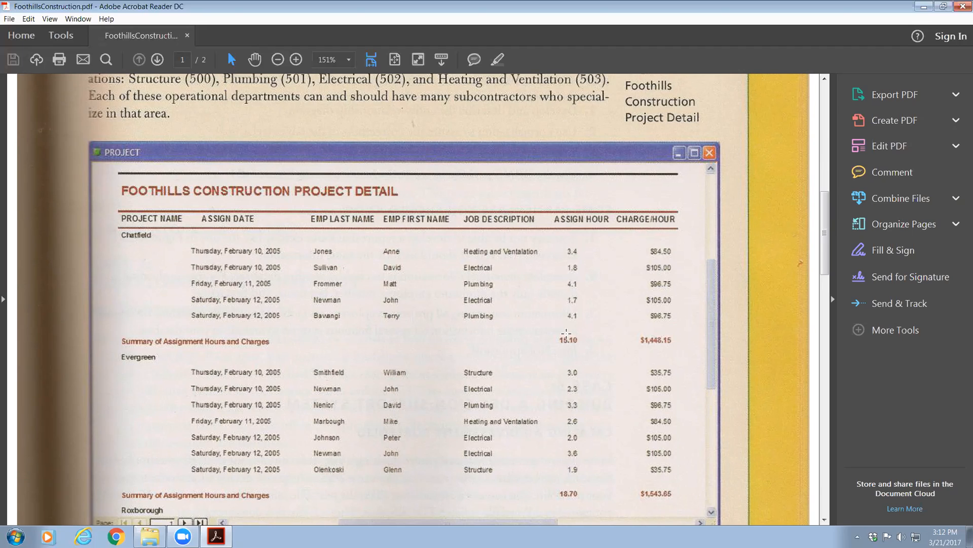
scroll(566, 333, down, 1)
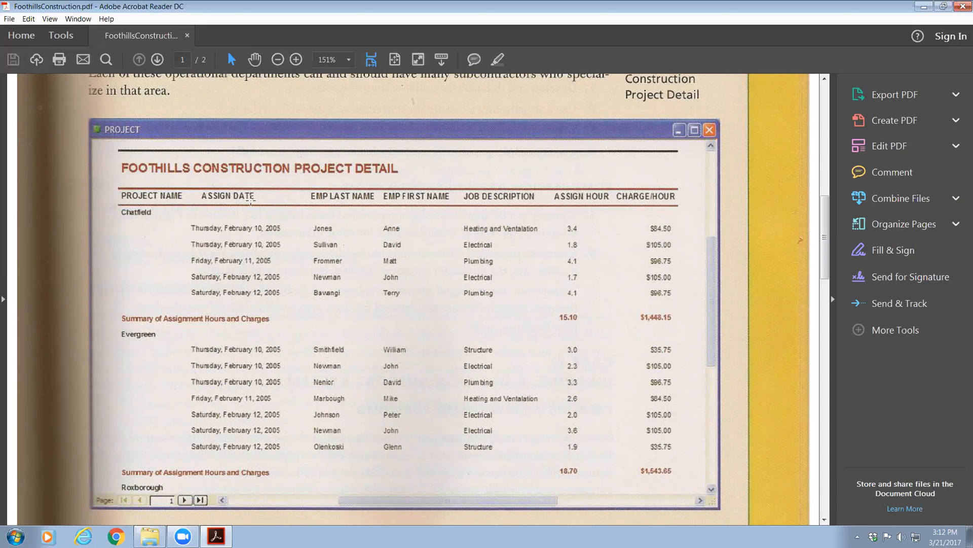
scroll(428, 277, down, 2)
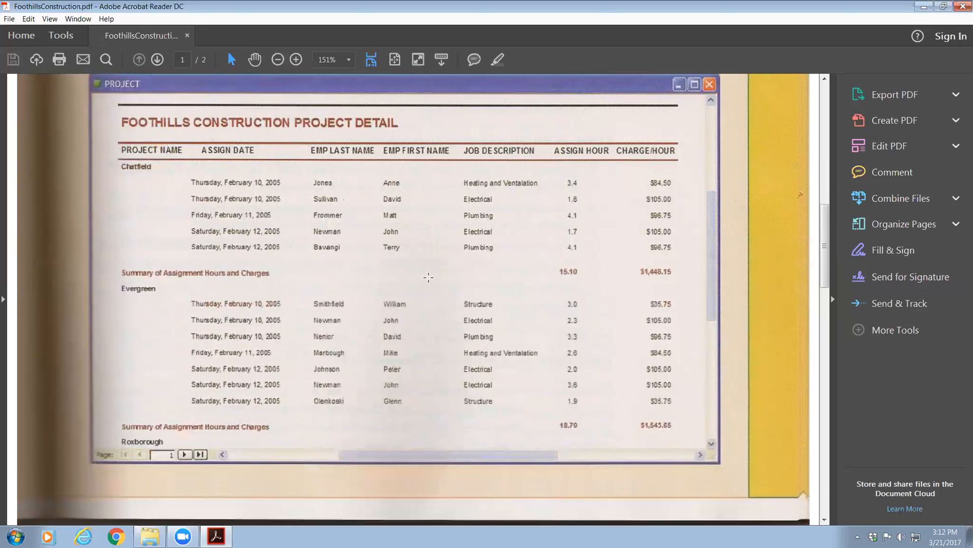
scroll(428, 277, down, 3)
scroll(424, 278, down, 4)
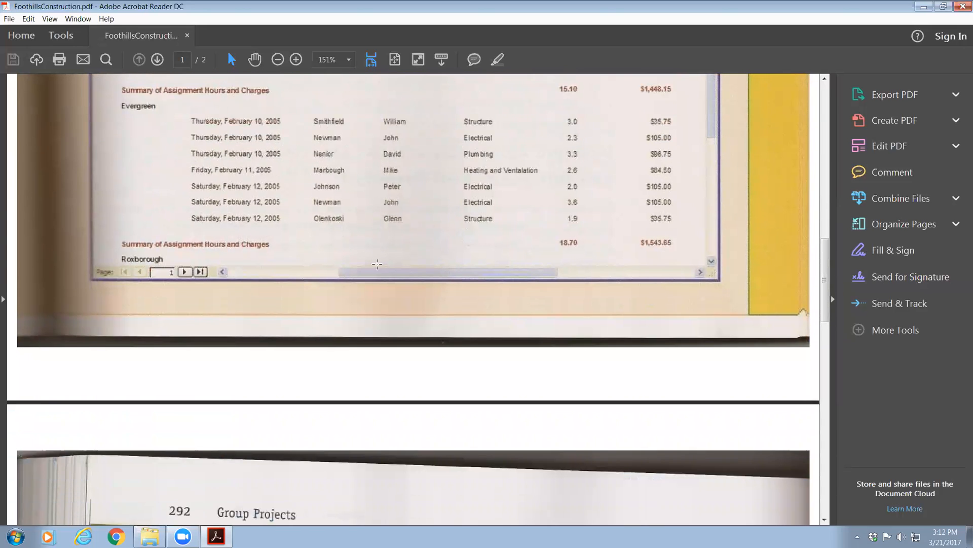
Step: Open the ASSIGN workbook from the 04_Foothills_Construction_Database folder, auto-fit its columns to review the assignment fields, and close it
click(150, 536)
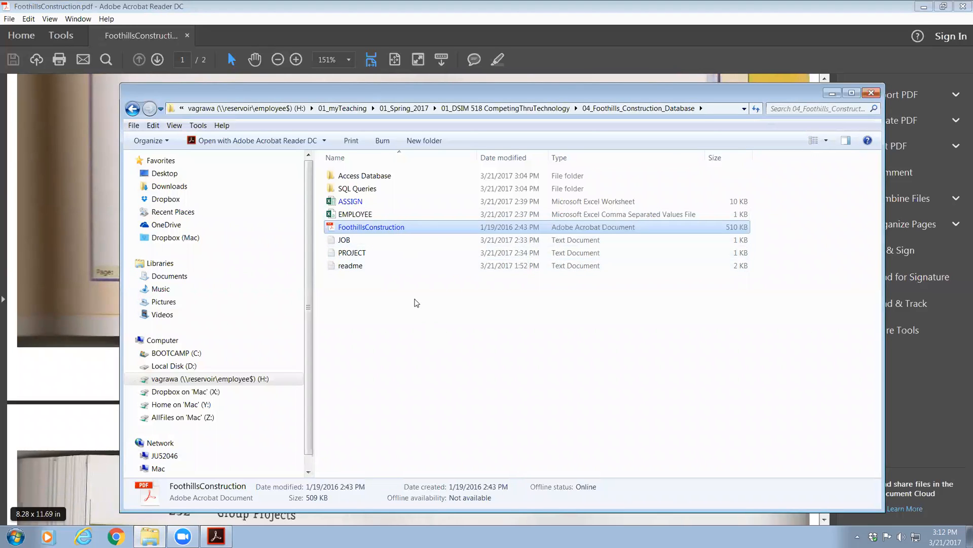
double_click(349, 202)
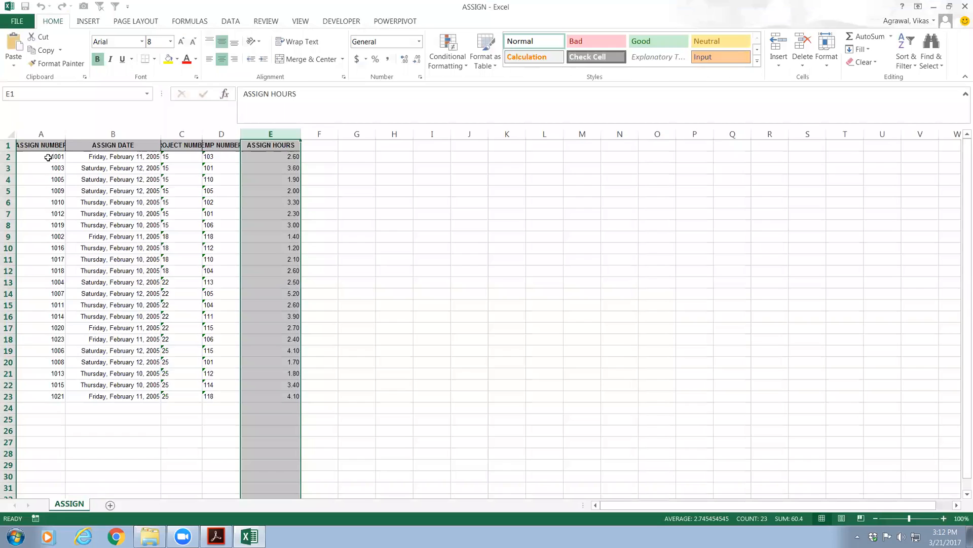
drag(66, 135, 79, 134)
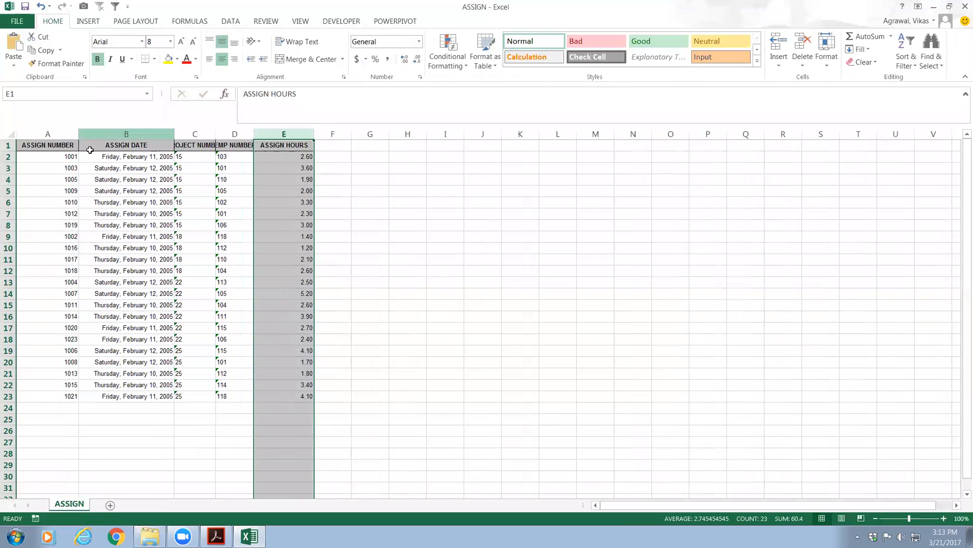
click(8, 134)
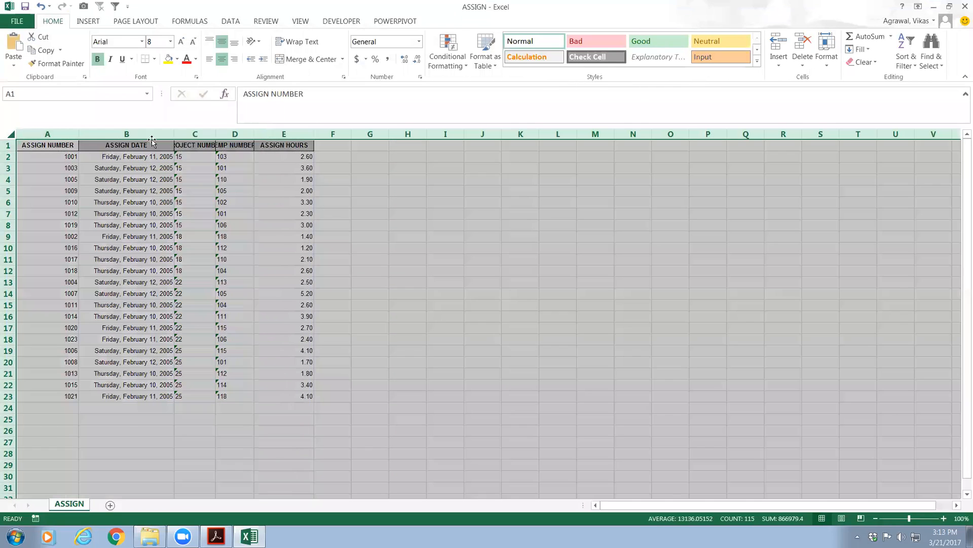
double_click(217, 135)
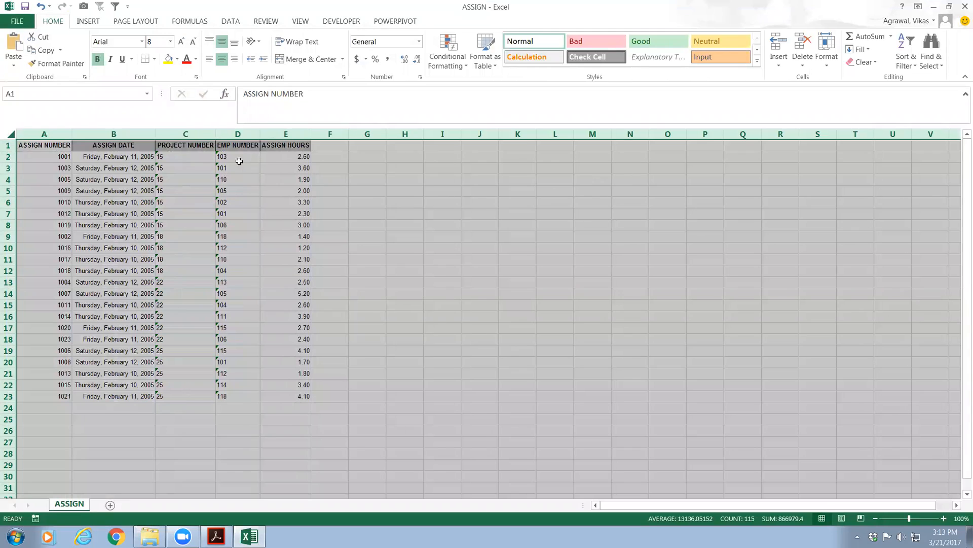
click(272, 158)
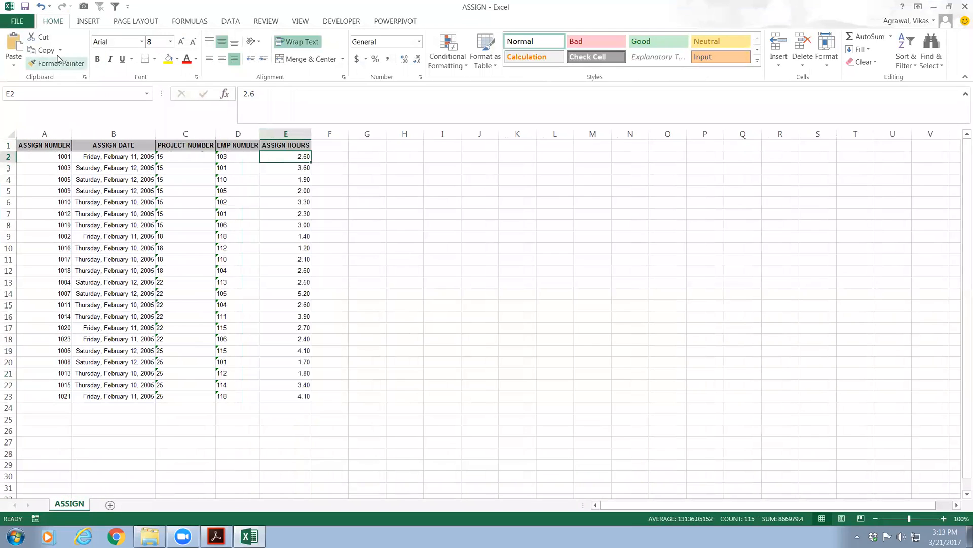
scroll(87, 283, right, 1)
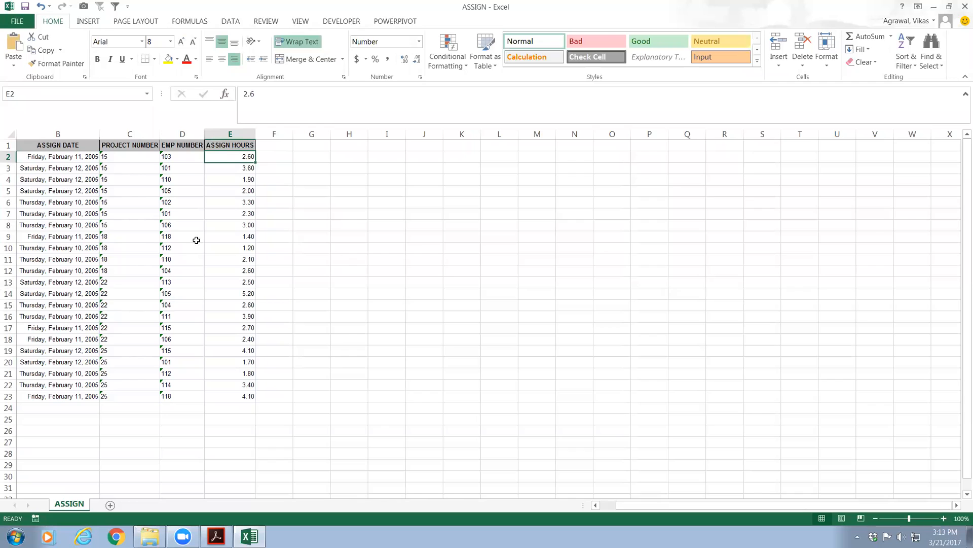
click(962, 6)
Step: Open the EMPLOYEE, JOB and PROJECT data files one after another to review their fields, closing each one
double_click(355, 214)
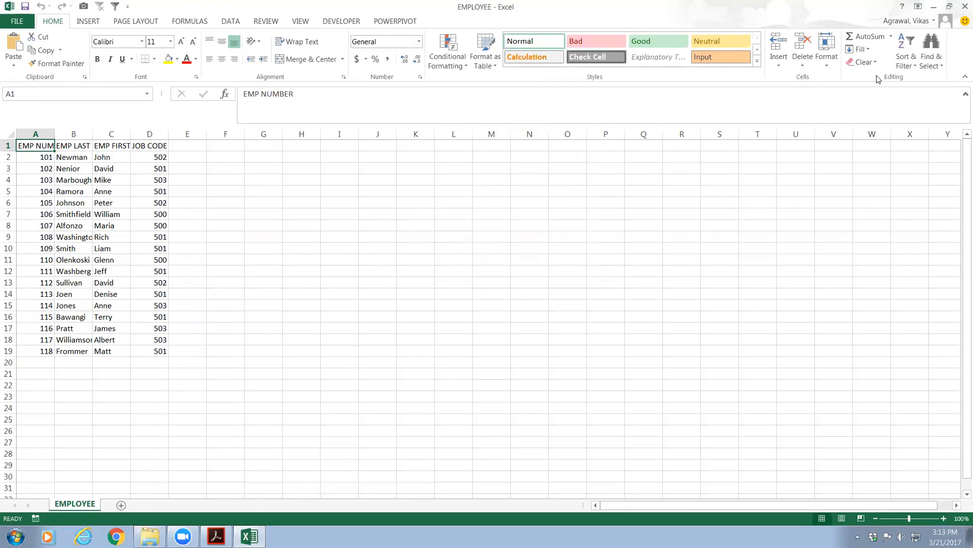
click(964, 6)
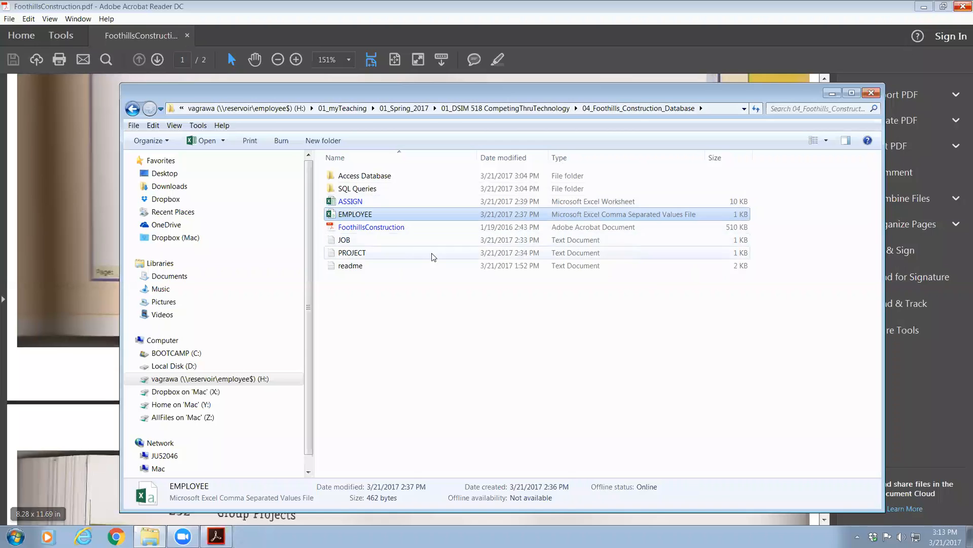
double_click(344, 240)
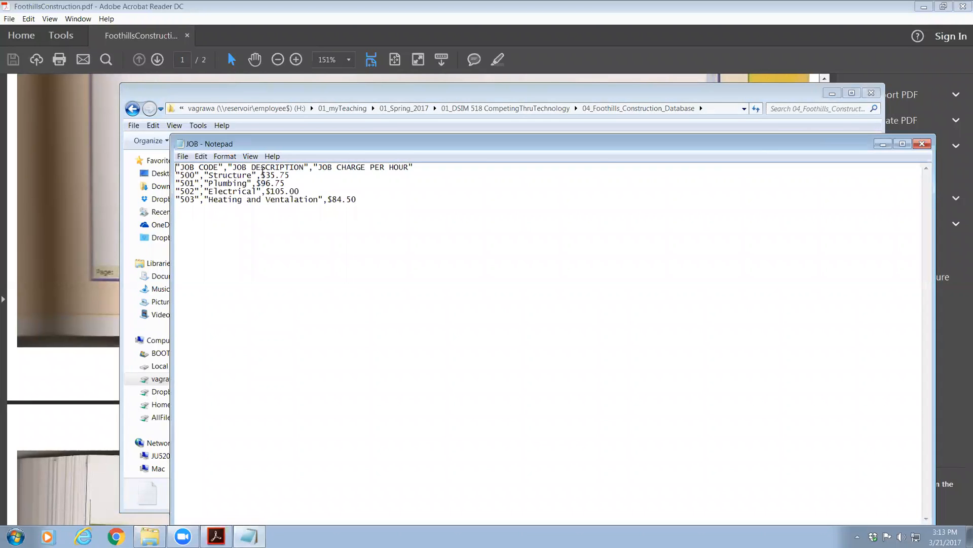
click(930, 145)
double_click(382, 251)
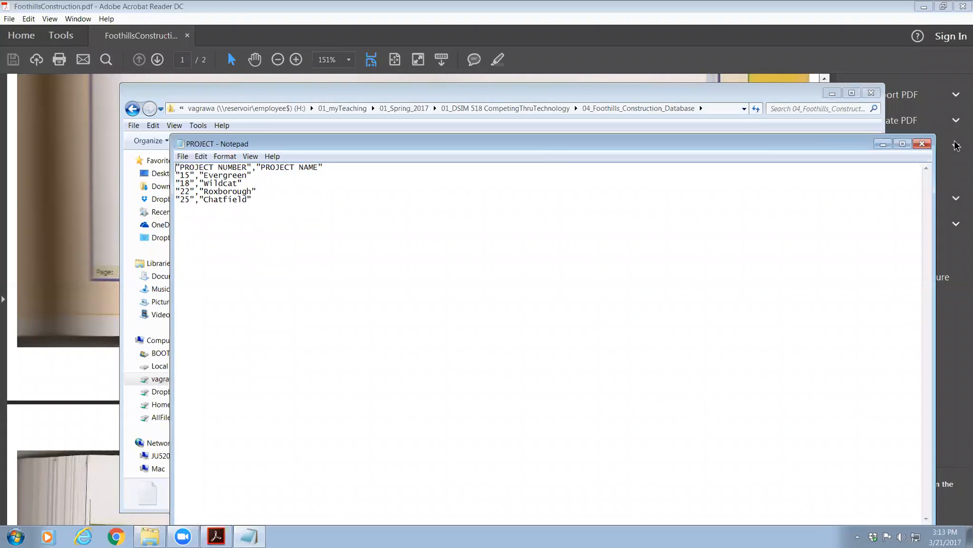
click(922, 144)
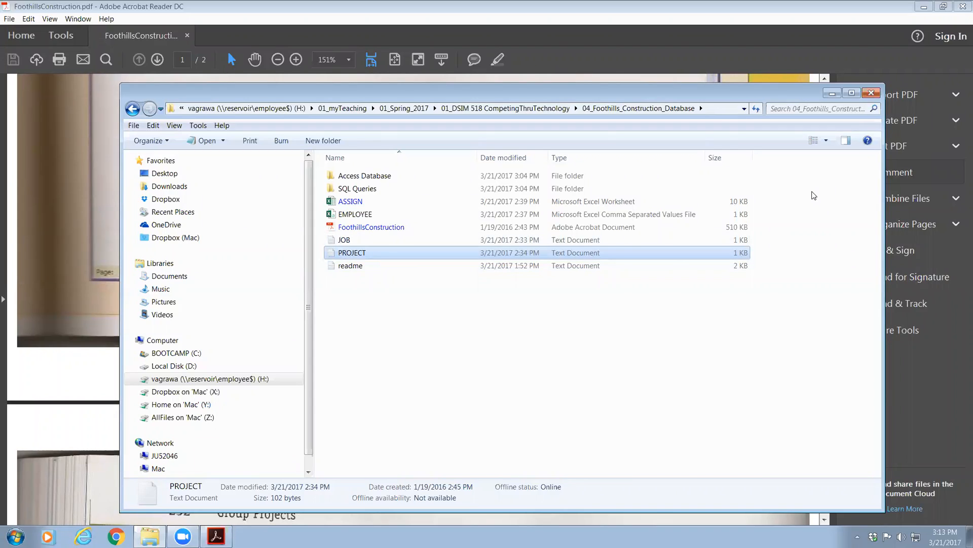
click(833, 93)
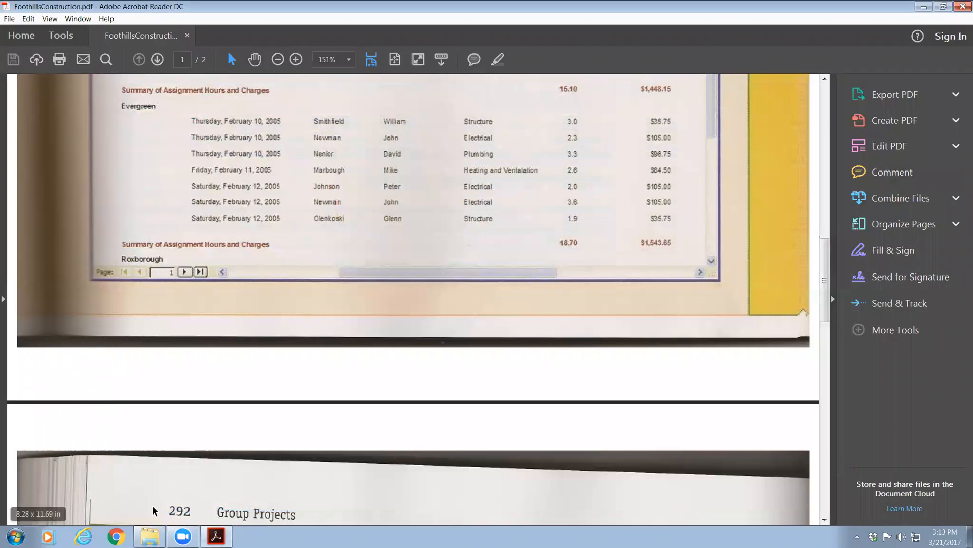
Step: Create a new Microsoft Access database named Foothills Construction in the 04_Foothills_Construction_Database folder
click(147, 536)
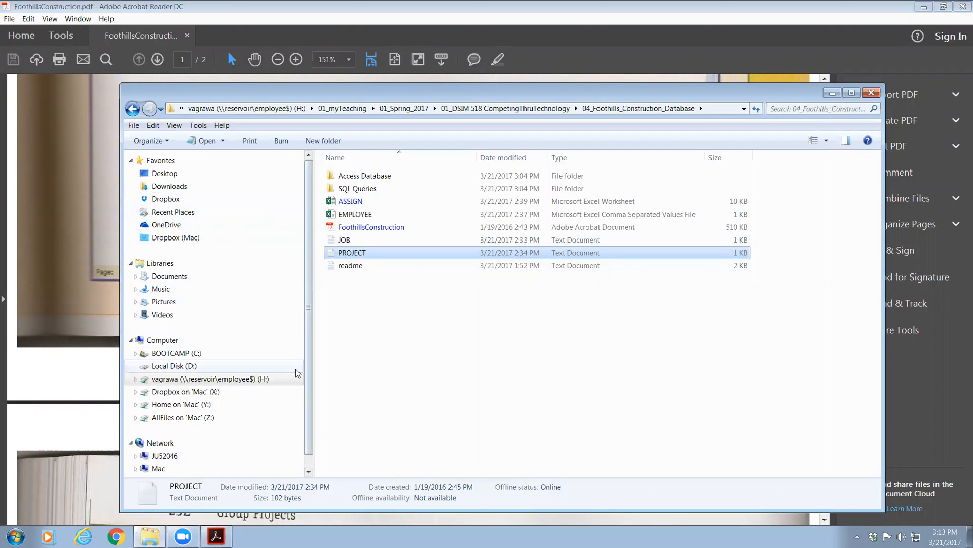
right_click(352, 312)
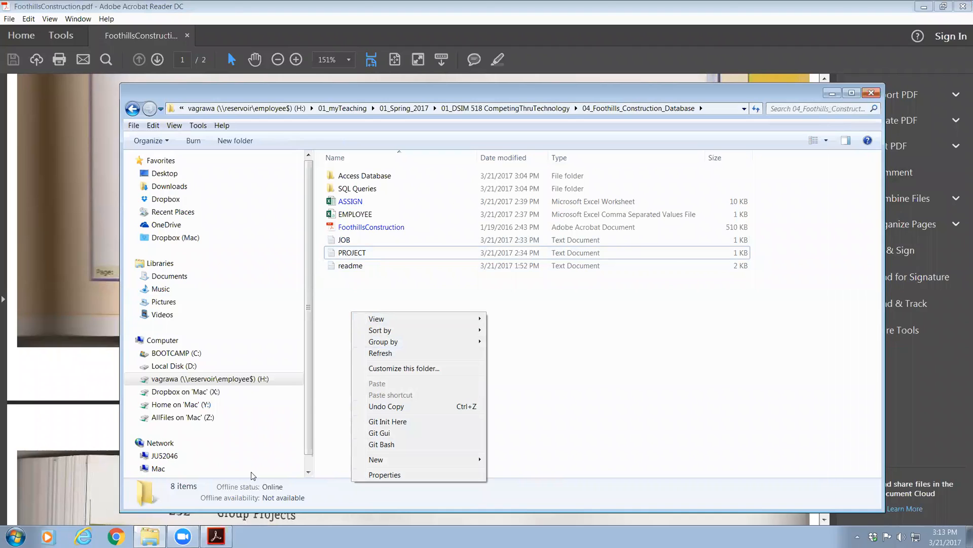
mouse_move(477, 459)
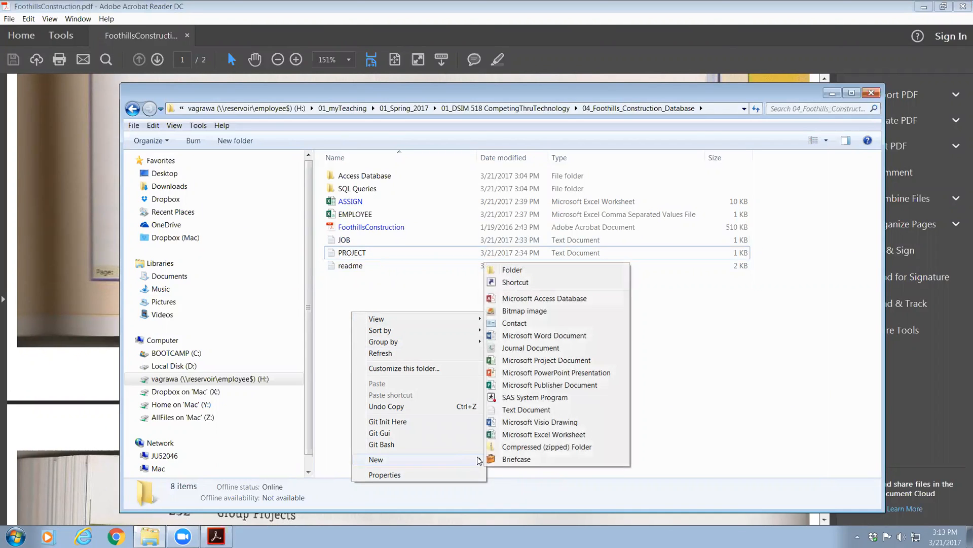
click(541, 298)
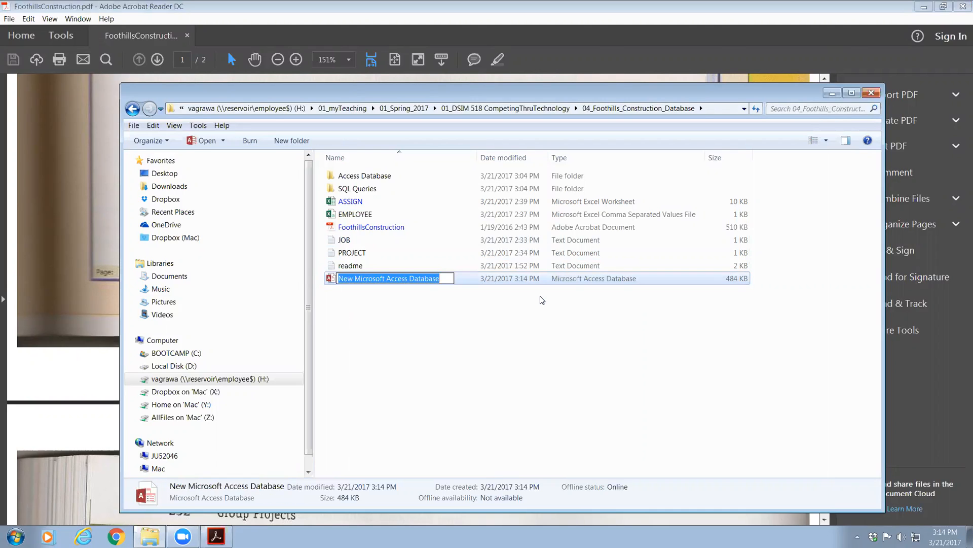
text(F)
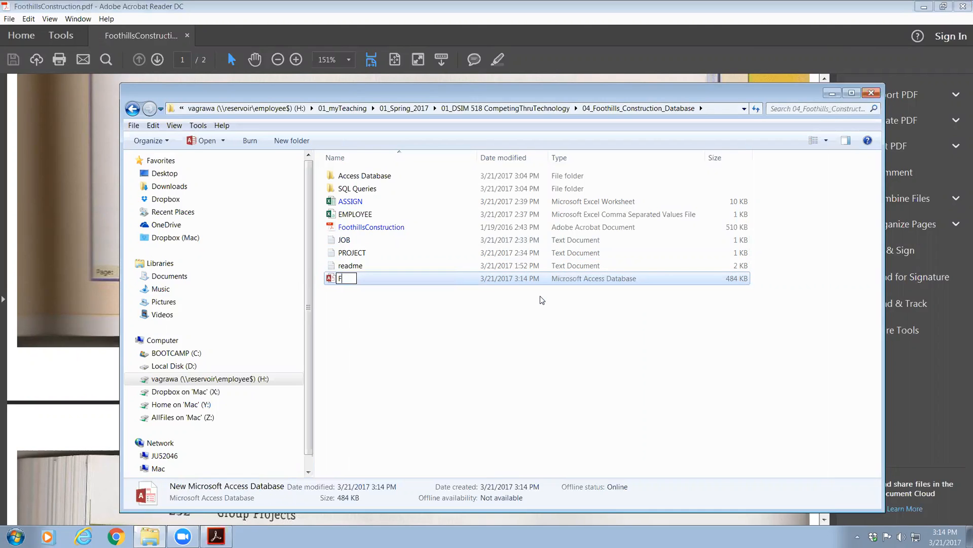
text(oothills Construction)
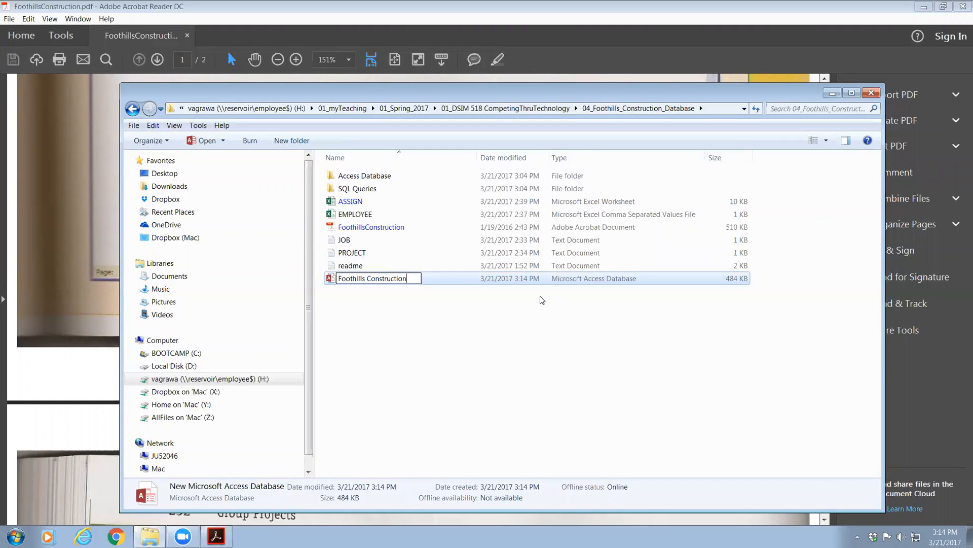
key(Return)
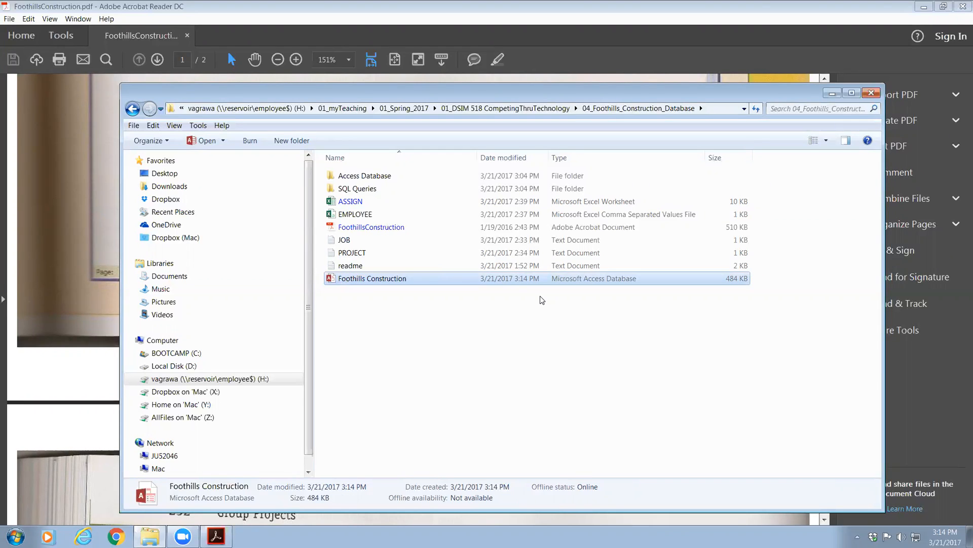
Step: Open the Foothills Construction database in Access, enable its content and make the file a trusted document
key(Return)
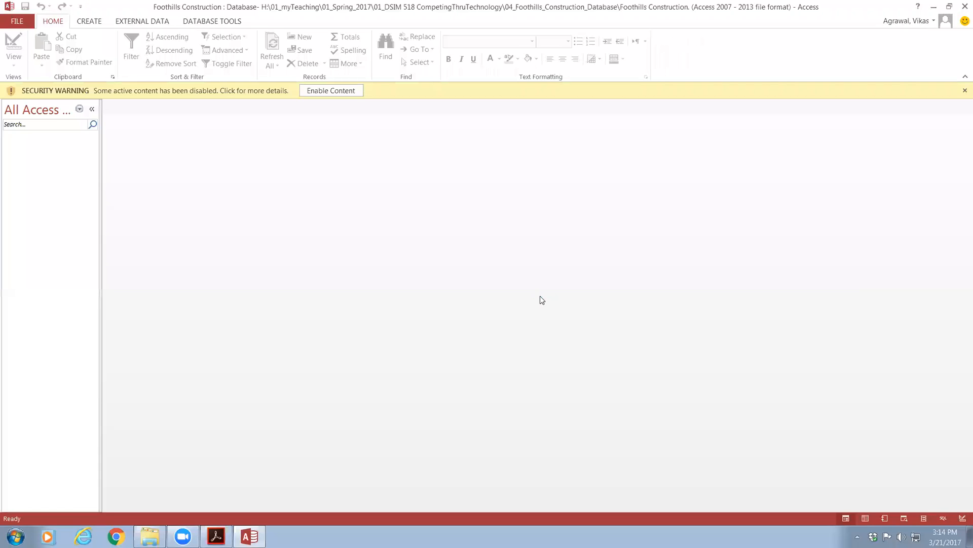
click(332, 90)
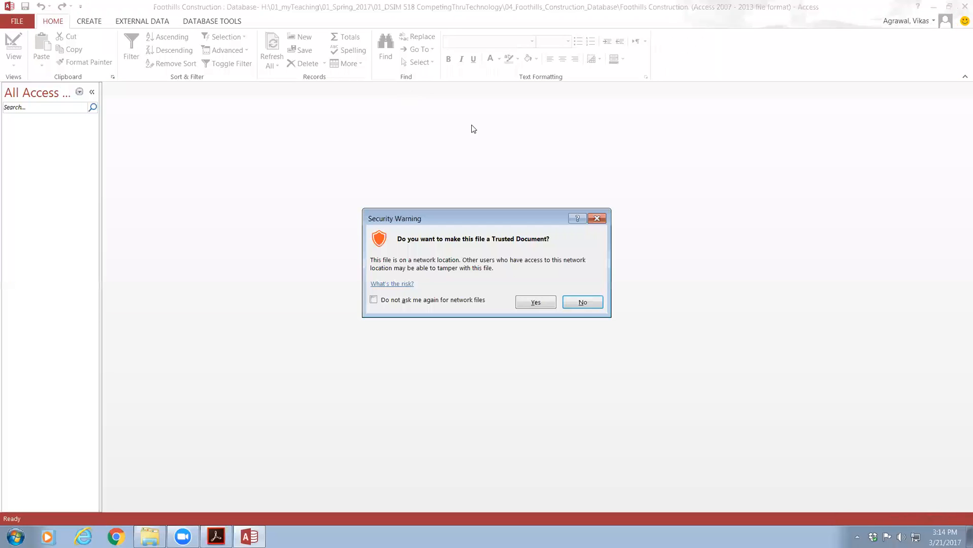
click(530, 300)
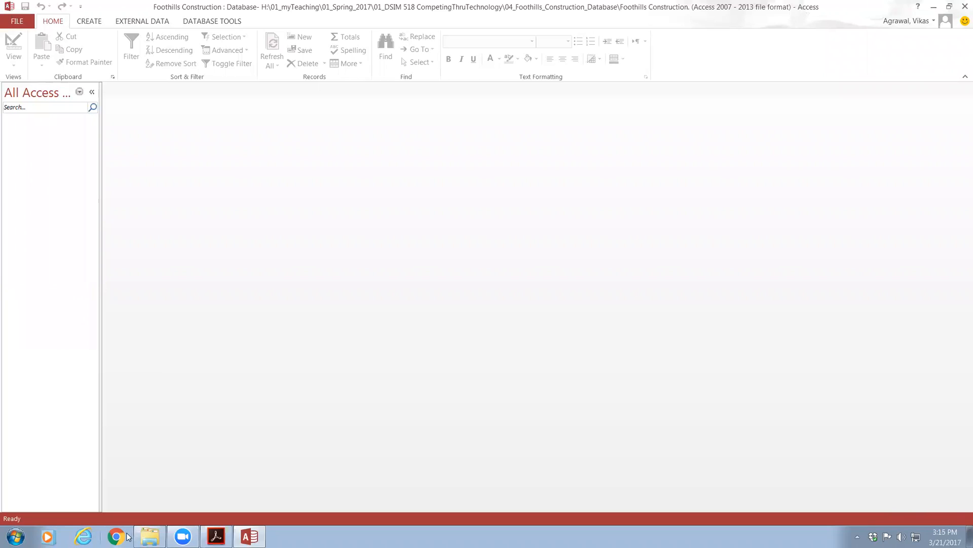
Step: Start a new table in Design view with the Short Text fields Project Number and Project Name
mouse_move(144, 537)
click(89, 21)
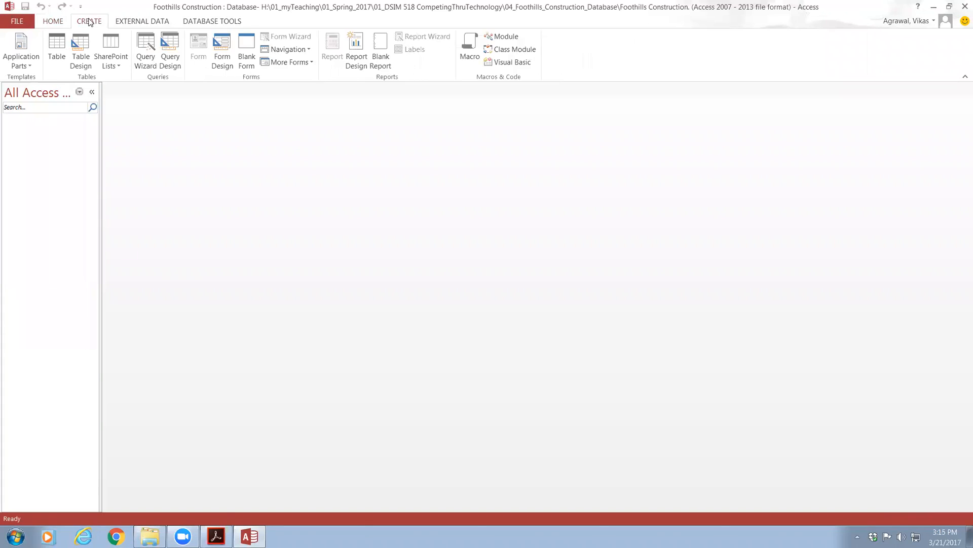
click(81, 50)
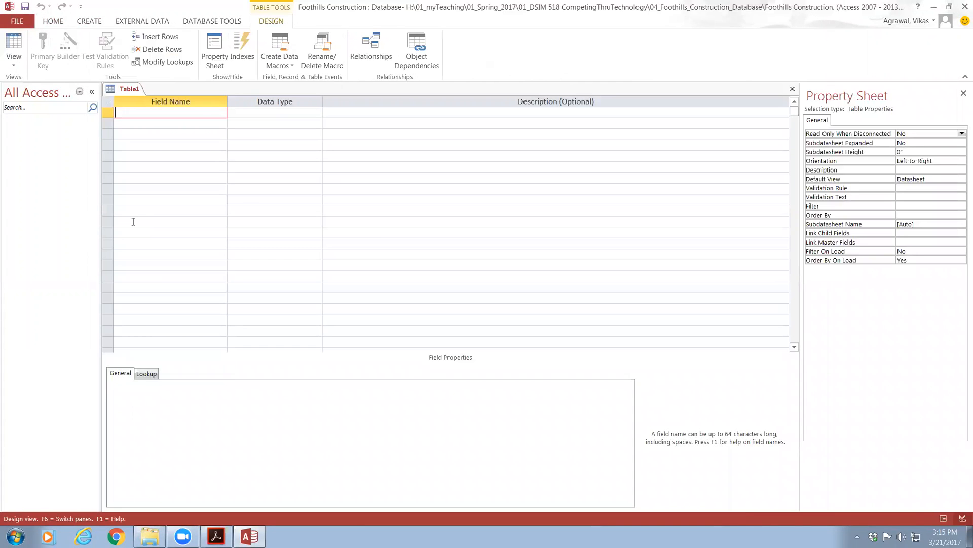
text(Project )
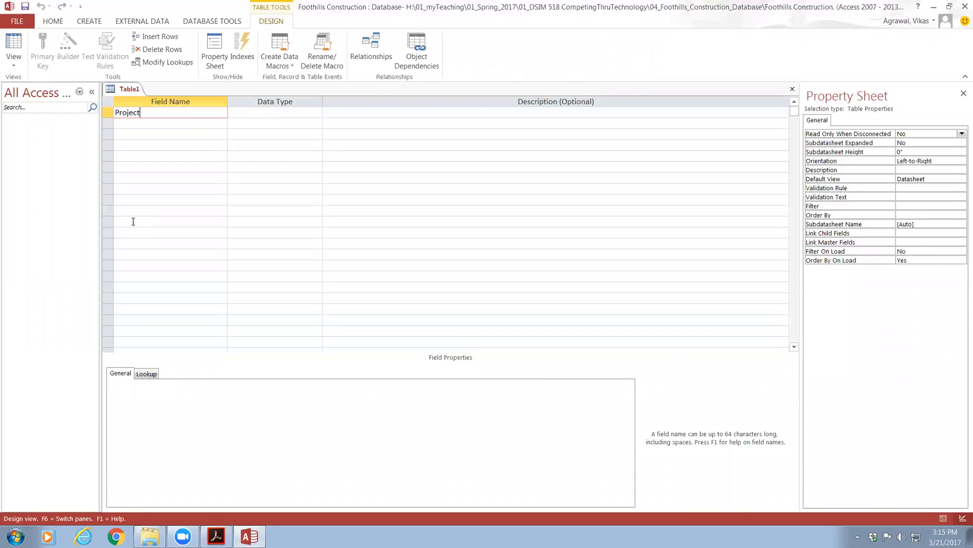
text(Number)
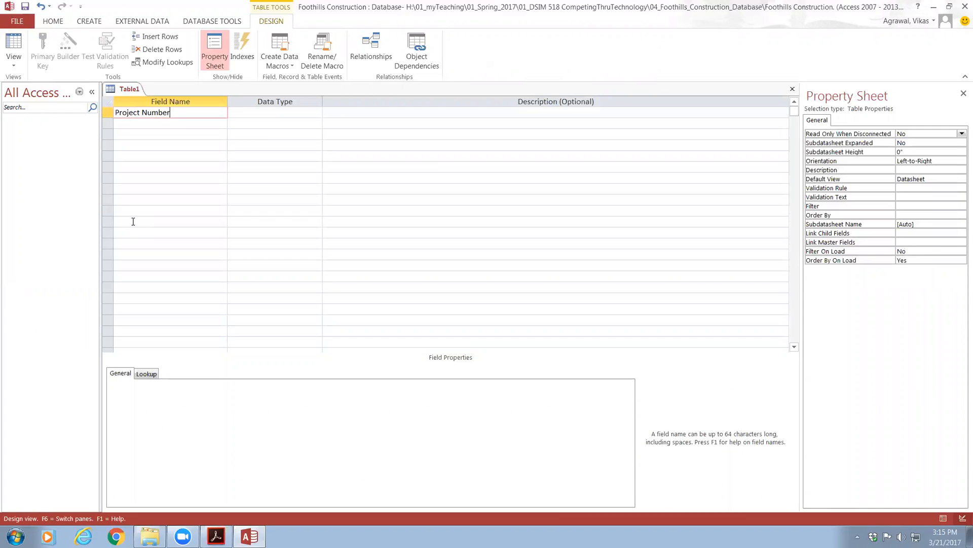
key(Tab)
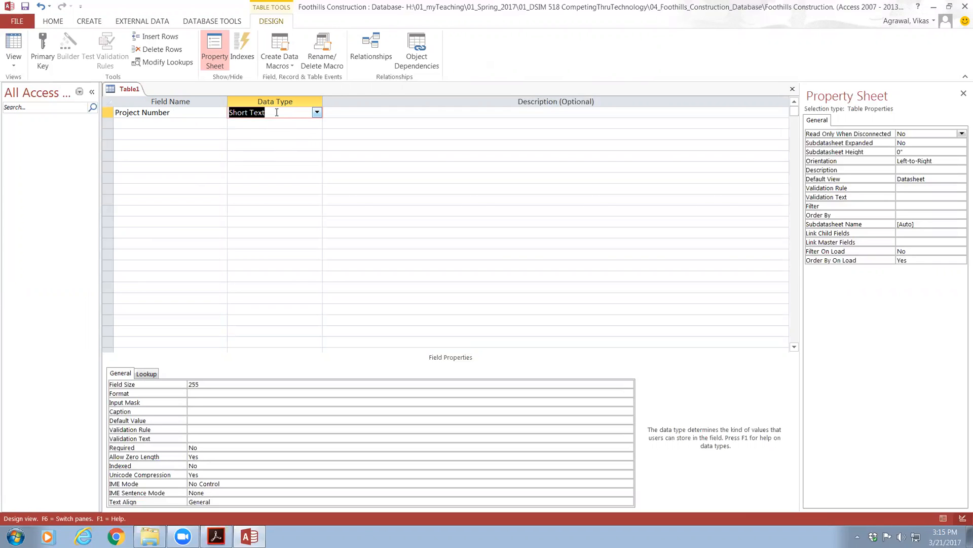
click(178, 120)
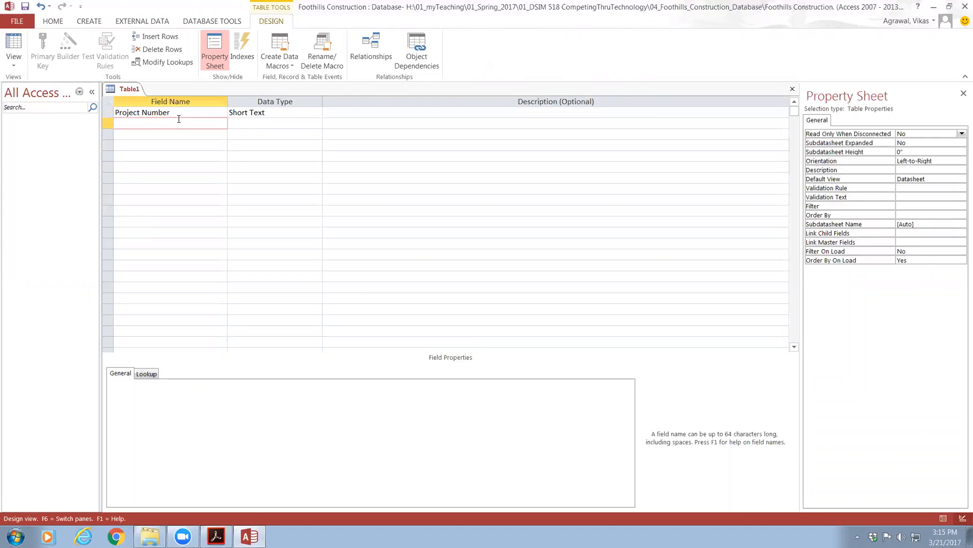
text(Project Name)
key(Tab)
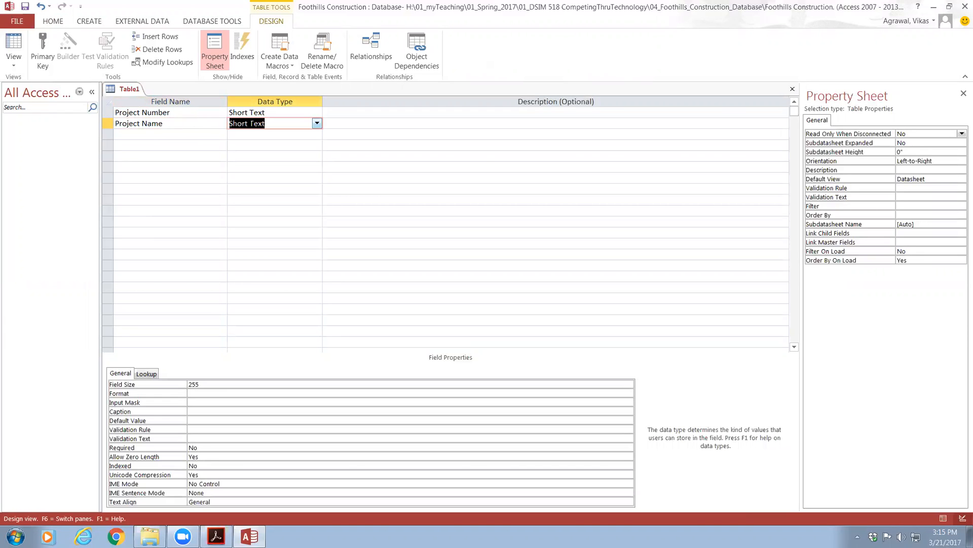
Step: Set Project Number as the table's primary key
click(183, 385)
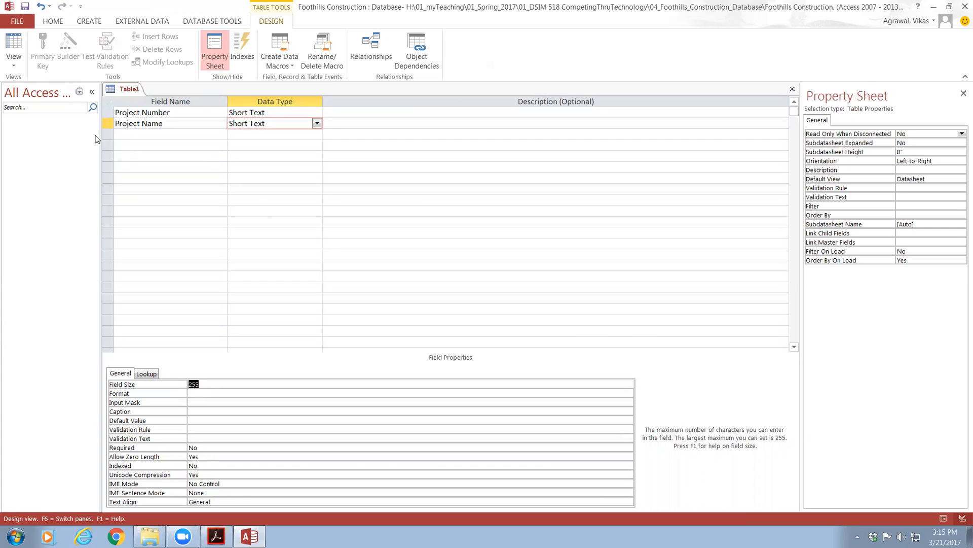
click(140, 112)
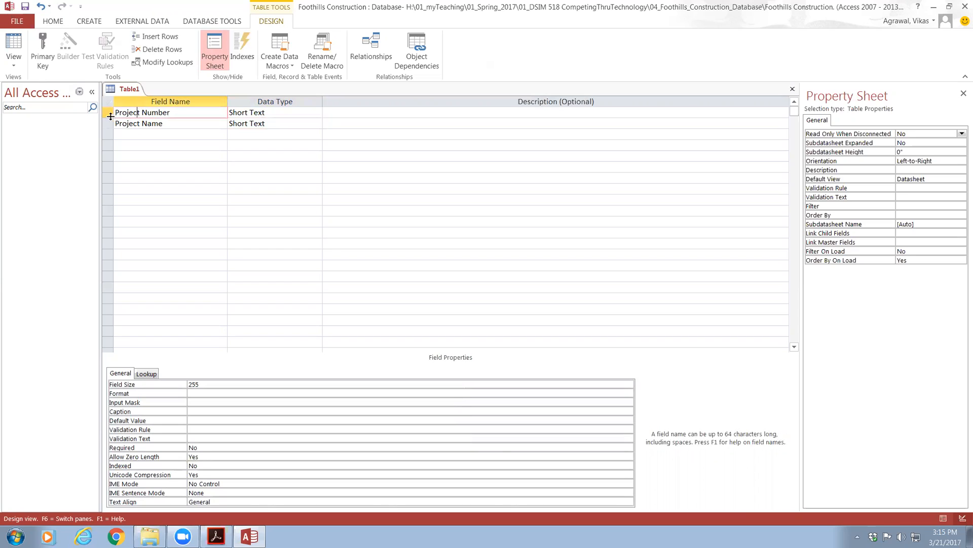
click(45, 47)
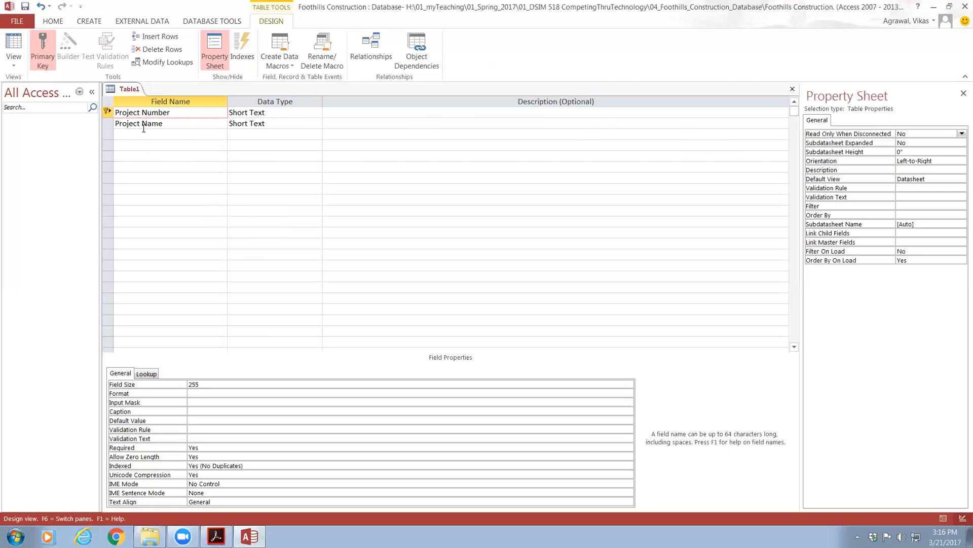
Step: Save the table under the name Project and close it
click(24, 7)
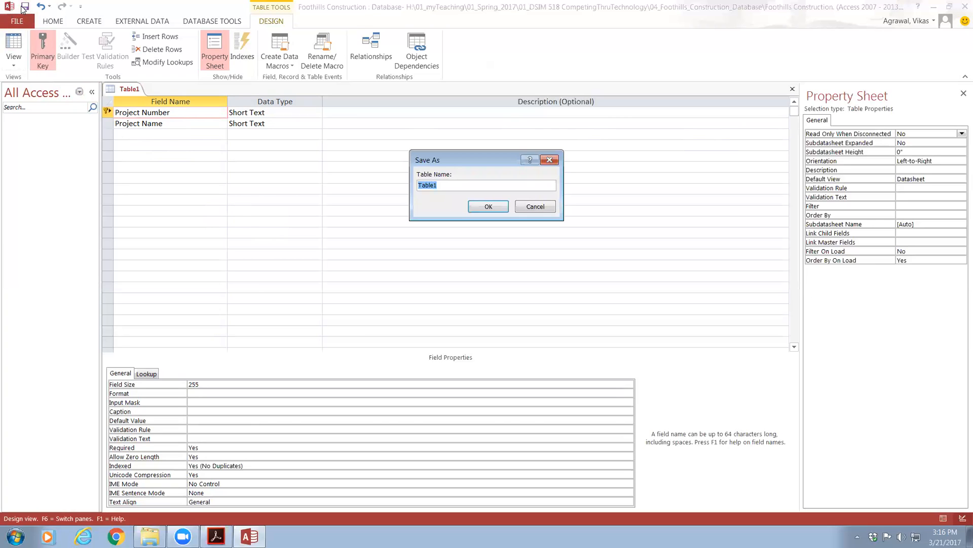
text(Project)
click(487, 208)
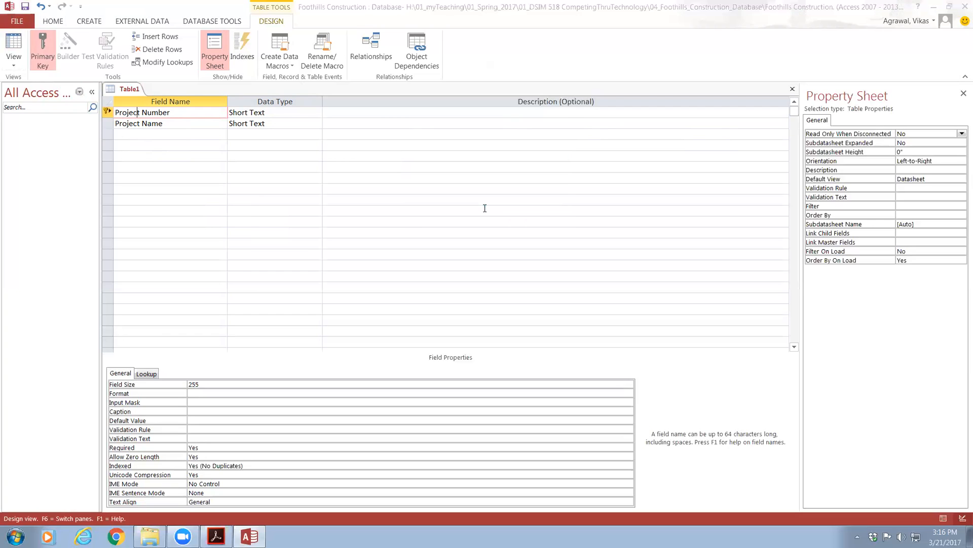
click(794, 92)
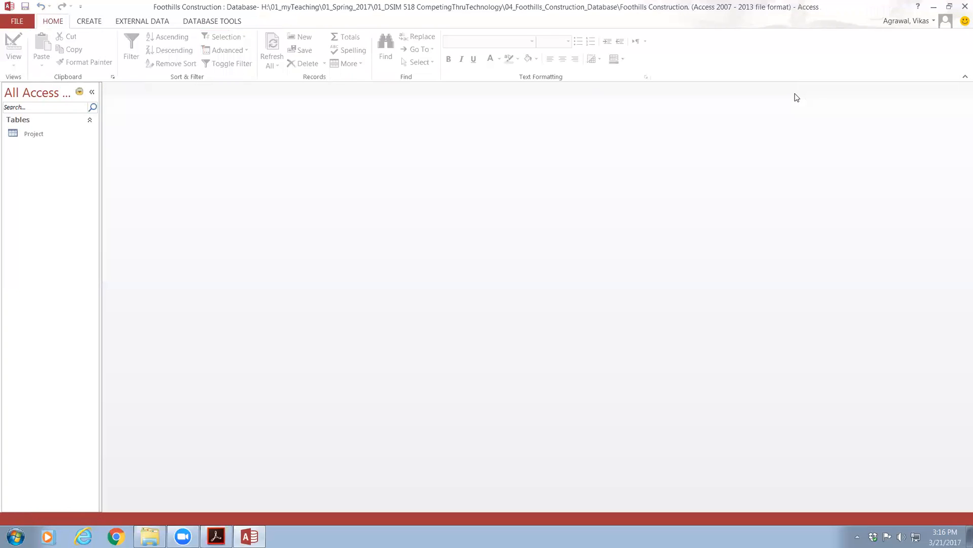
Step: Start another table in Design view with the Short Text fields Job Code and Job Description
click(94, 25)
click(80, 54)
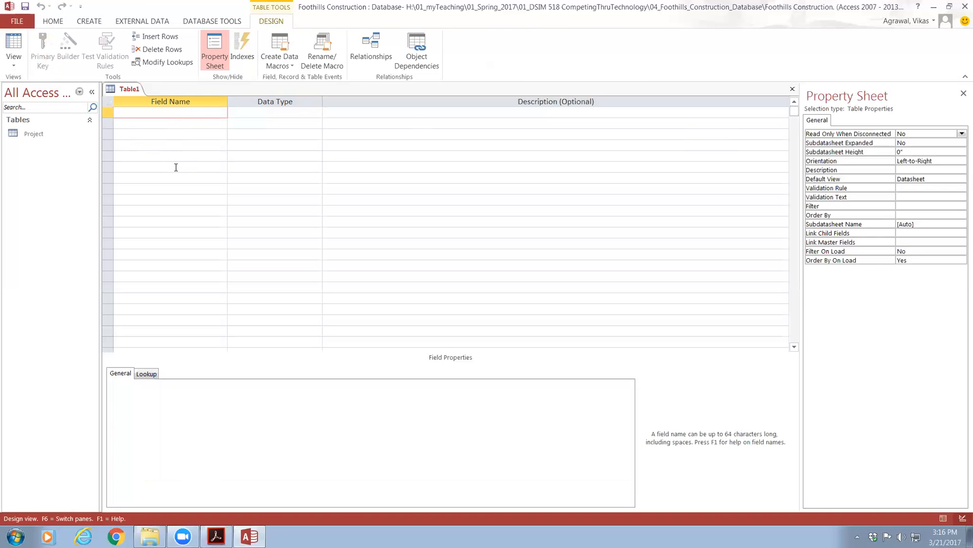
text(Job Code)
key(Tab)
key(Tab)
key(Tab)
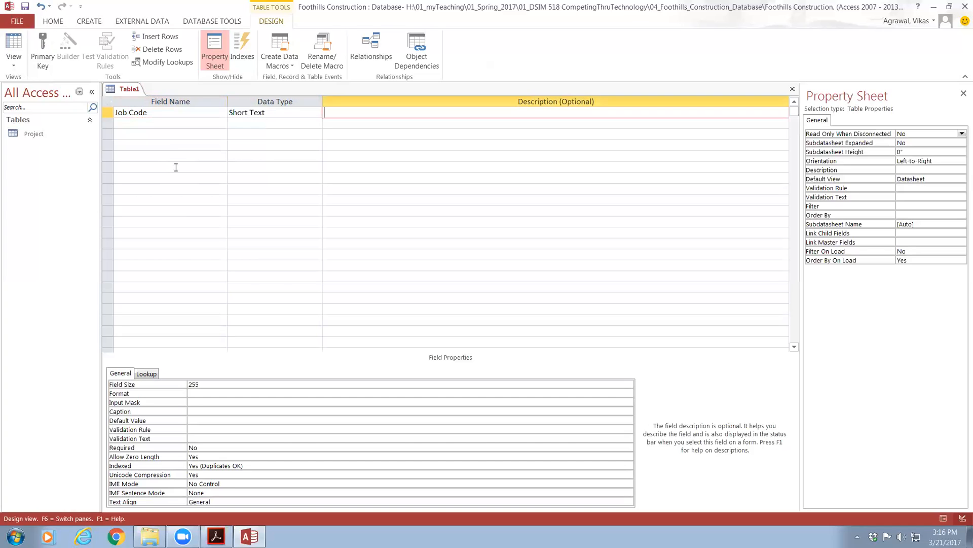
text(Job Description)
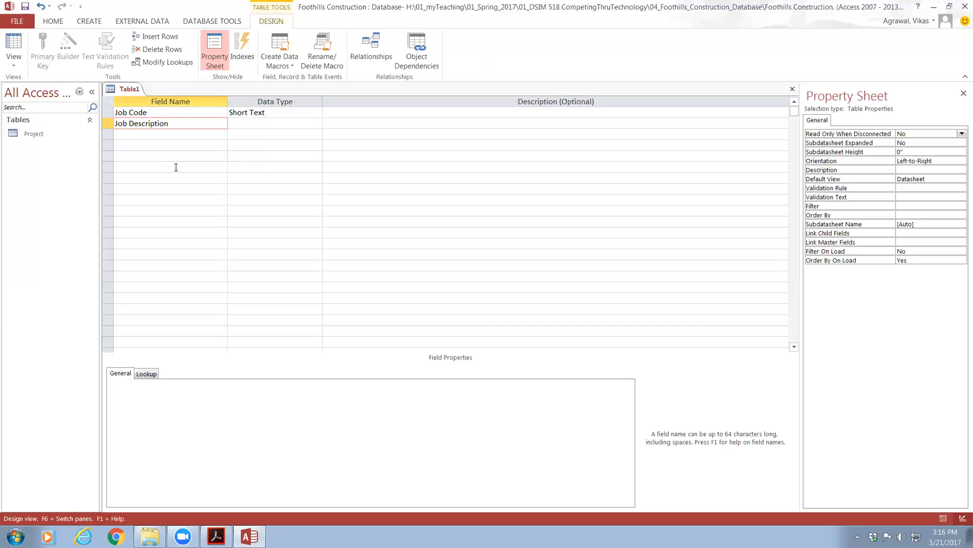
key(Tab)
key(Tab)
key(Tab)
Step: Add a Job Charge Per Hour field with the Number data type and the Double field size
text(Job Charge )
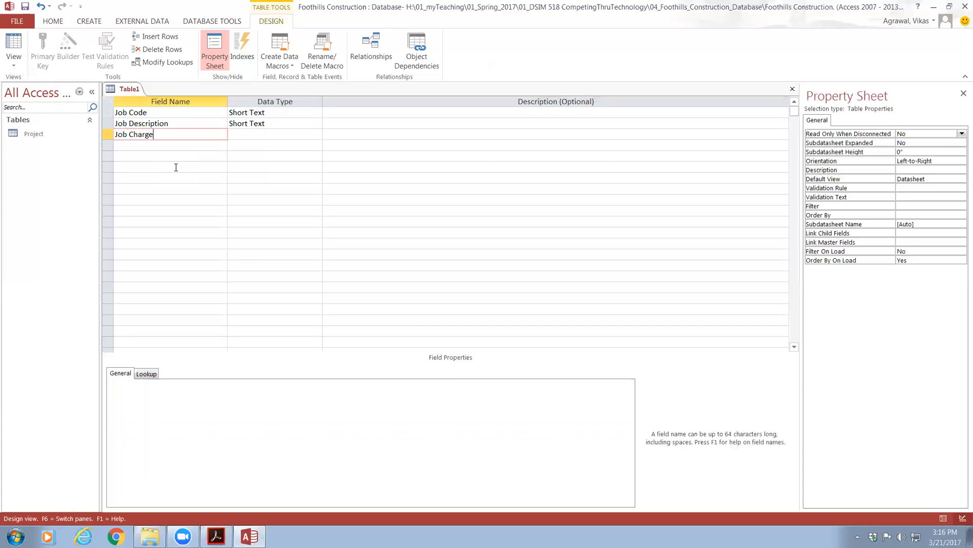
text(Per Hour)
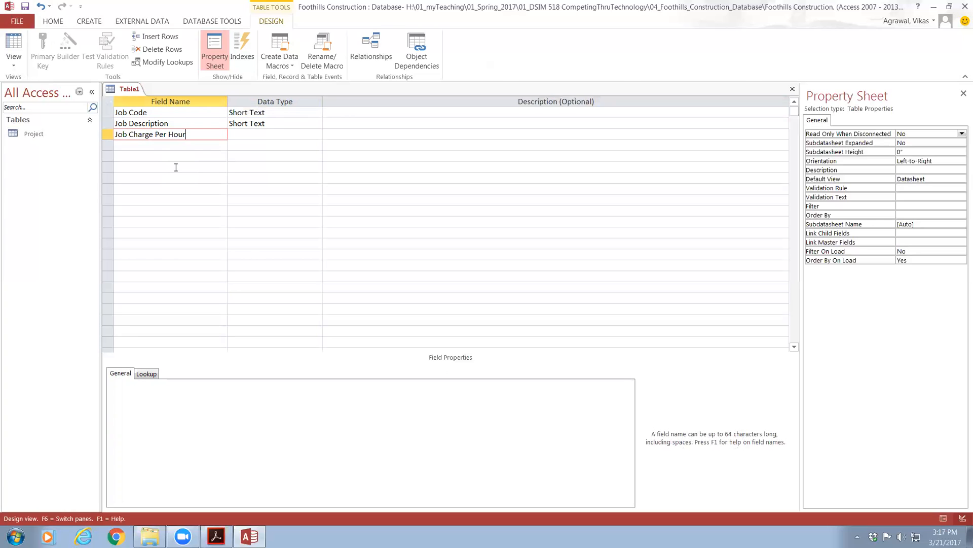
key(Tab)
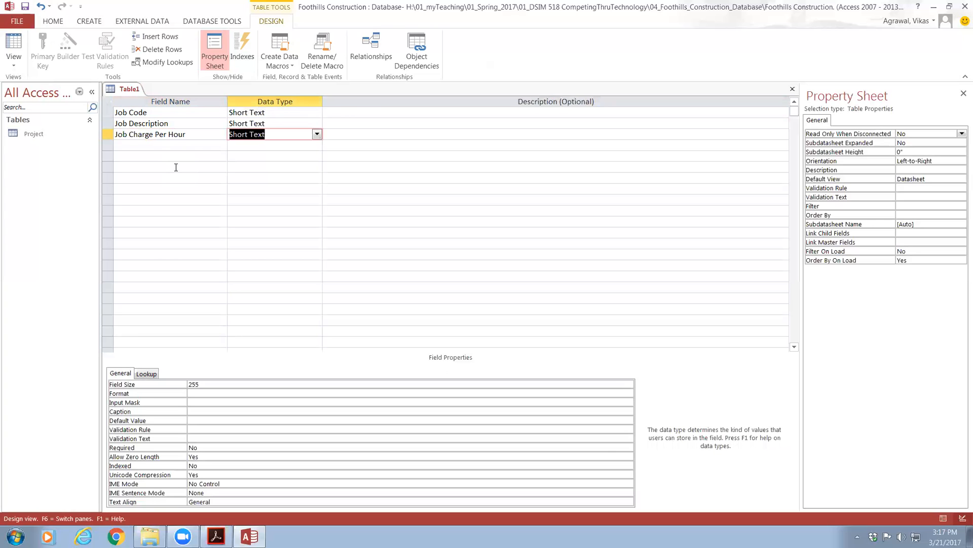
click(317, 134)
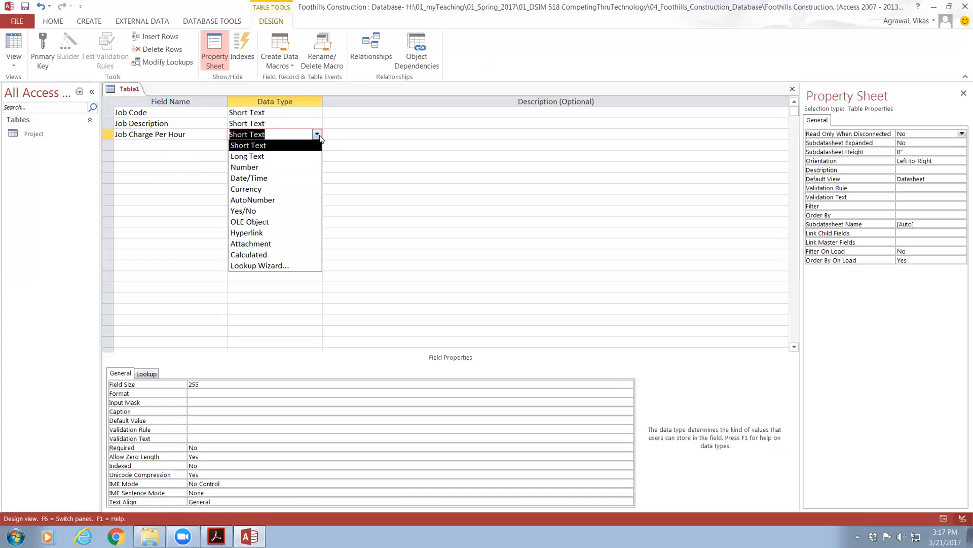
click(297, 167)
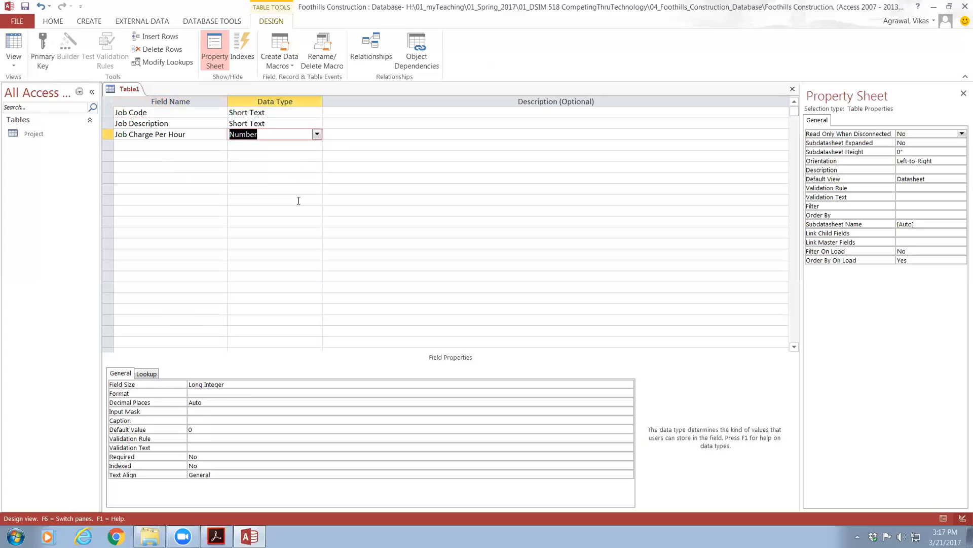
click(318, 384)
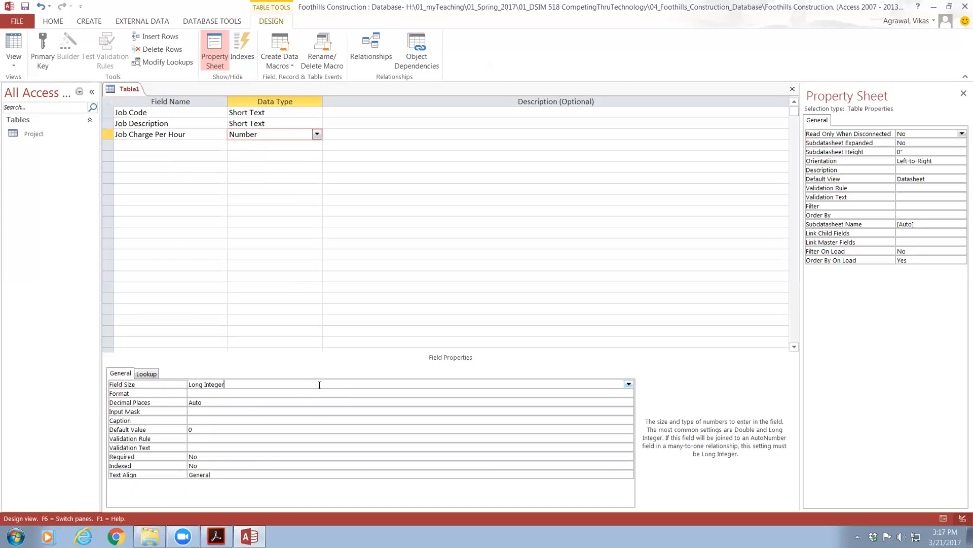
click(629, 385)
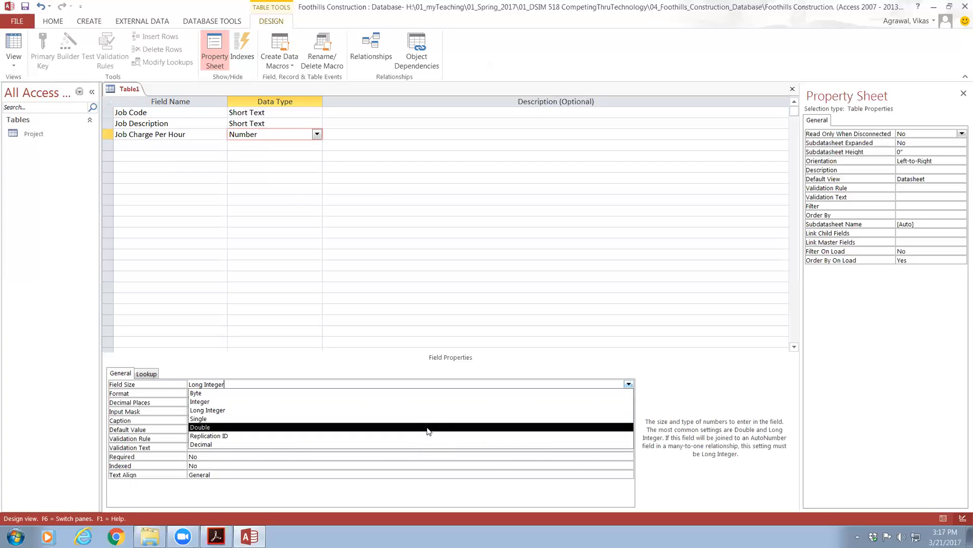
click(427, 427)
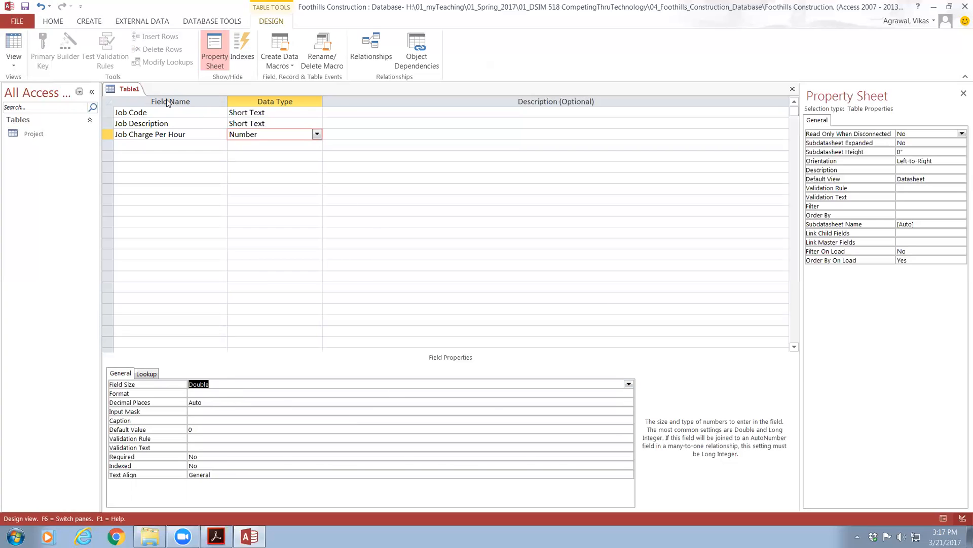
Step: Make Job Code the primary key, save the table under the name Job and close it
click(143, 113)
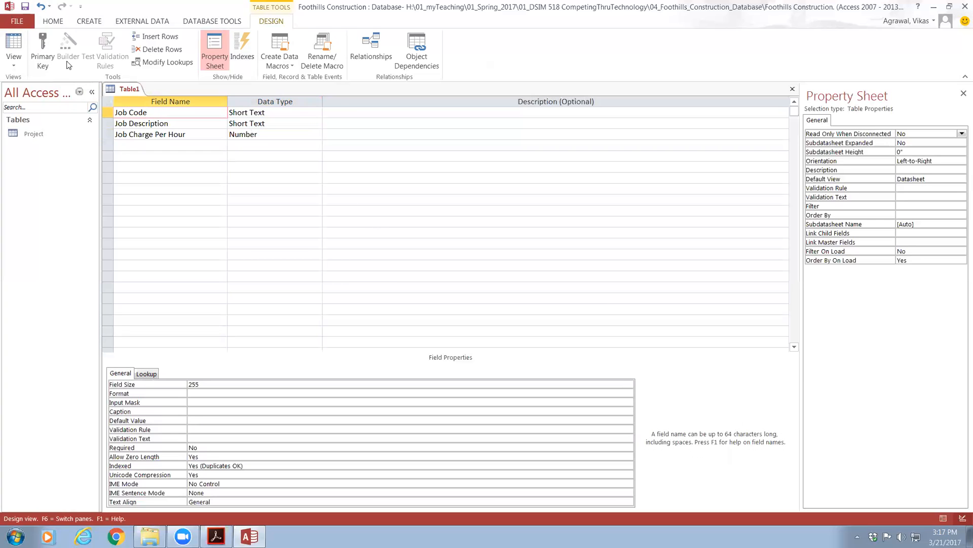
click(42, 49)
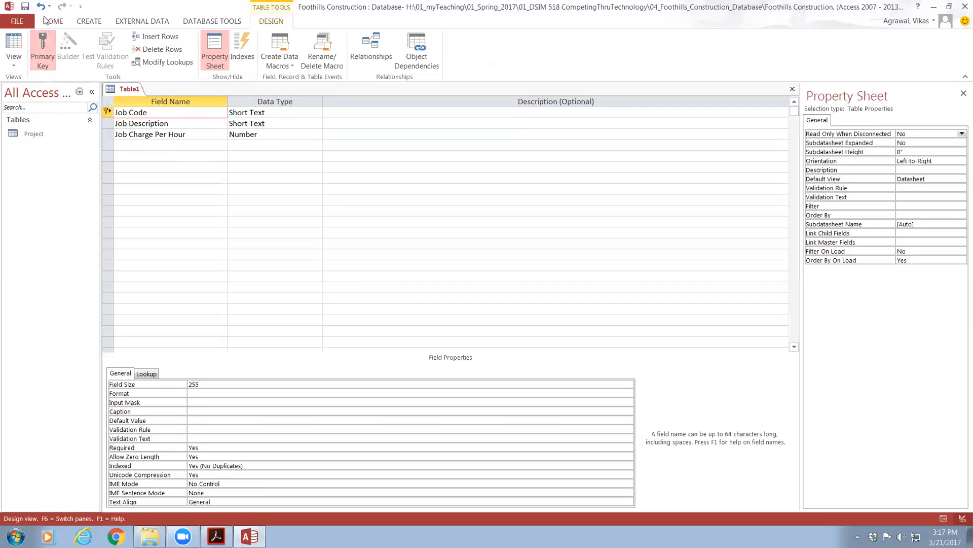
click(26, 7)
text(Job)
key(Return)
click(15, 47)
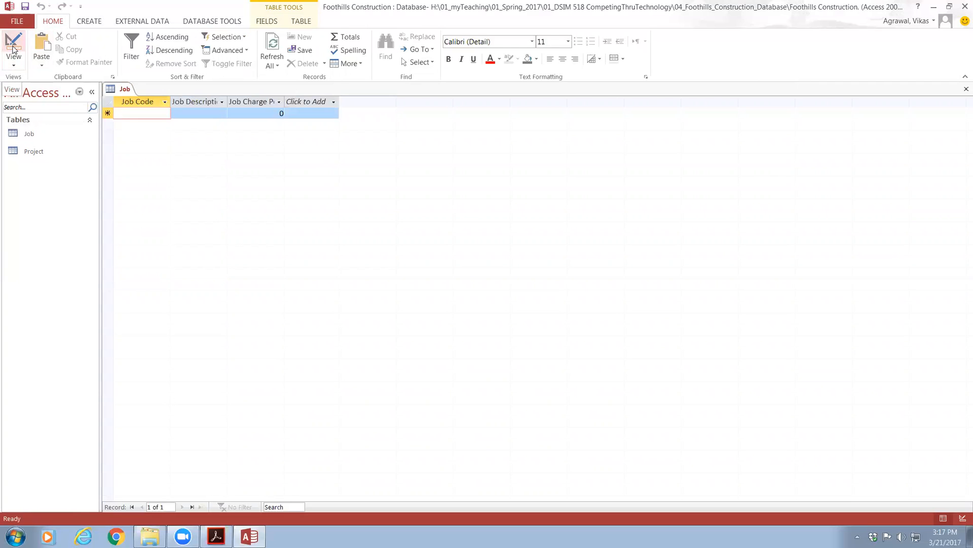
click(961, 90)
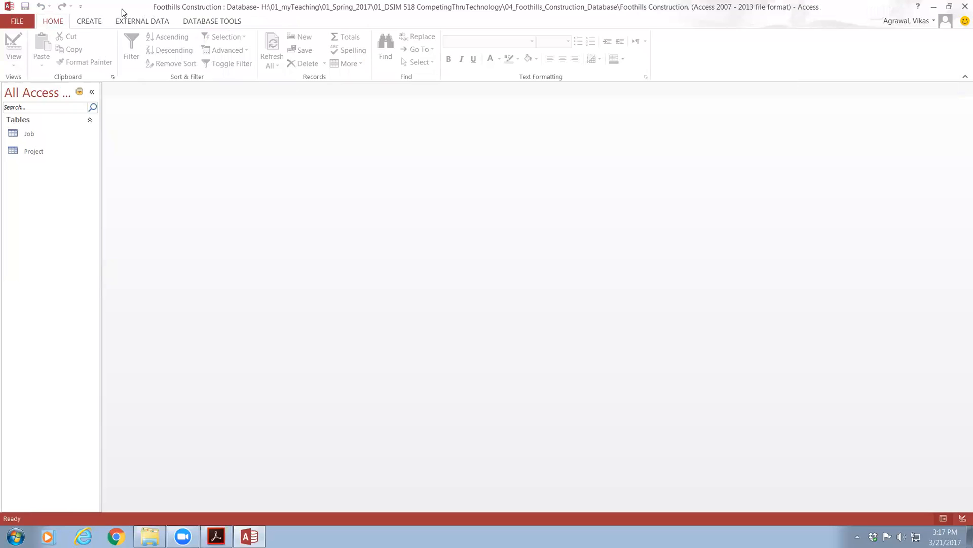
Step: Start a new table in Design view with a Short Text field named Emp Number
click(89, 21)
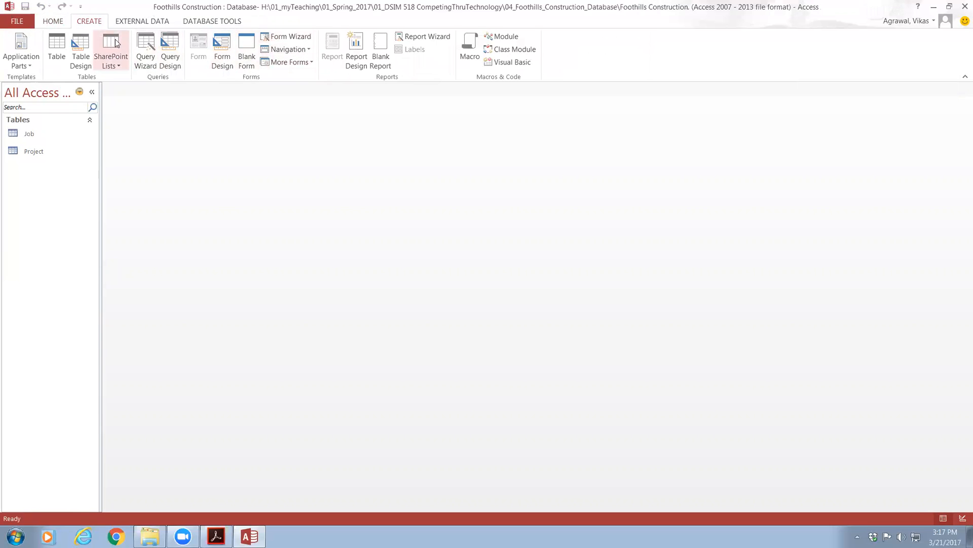
click(83, 46)
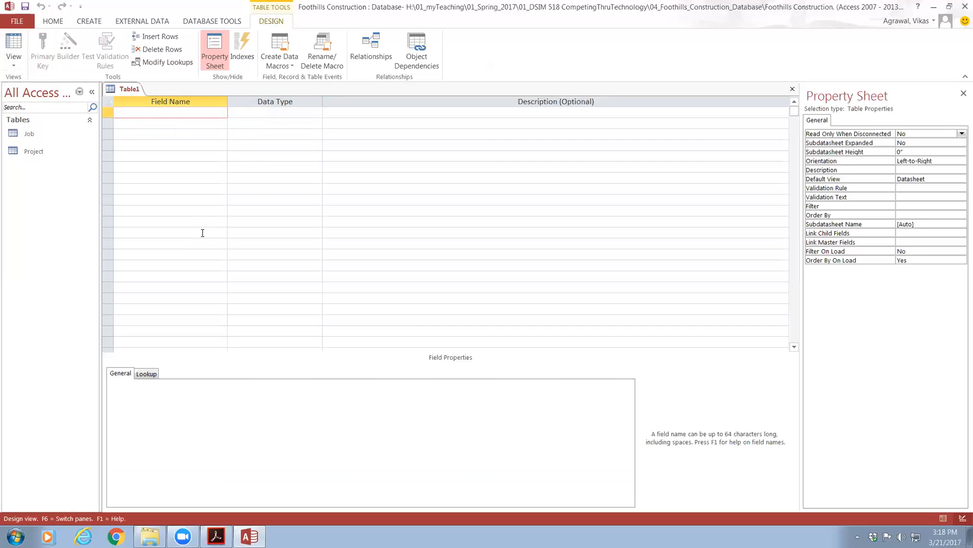
text(Emp Number)
key(Tab)
key(Tab)
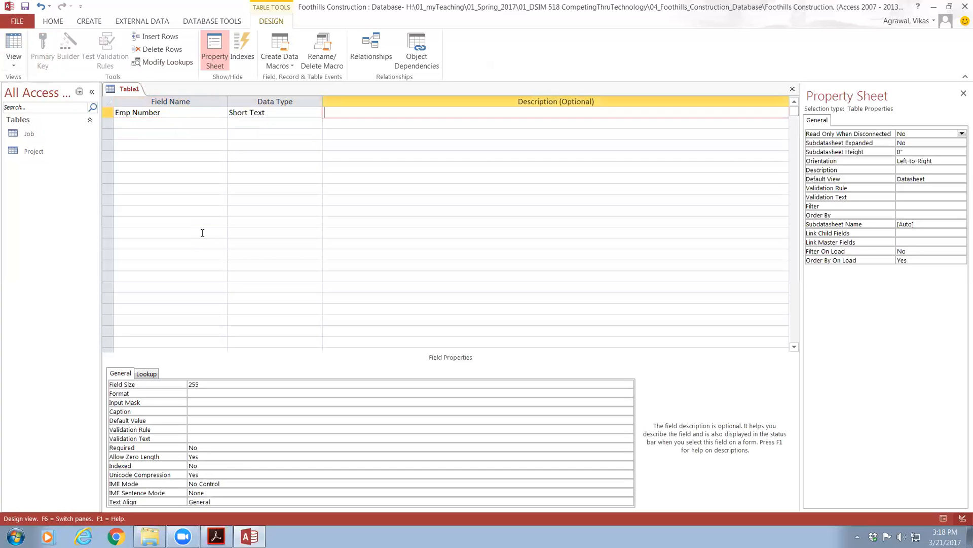
key(Tab)
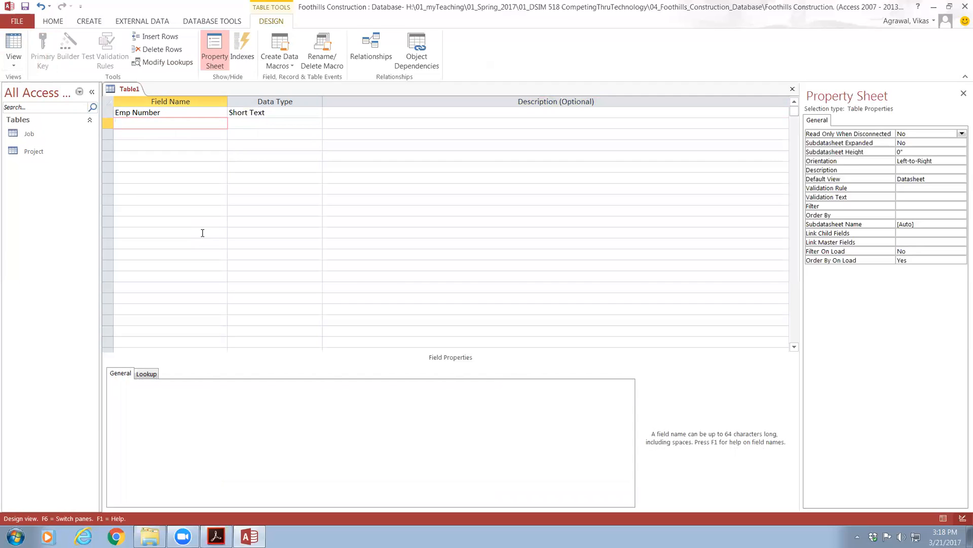
Step: Add the Short Text fields Emp Last Name and Emp First Name to the table
text(Emp Last Name)
key(Tab)
key(Tab)
key(Tab)
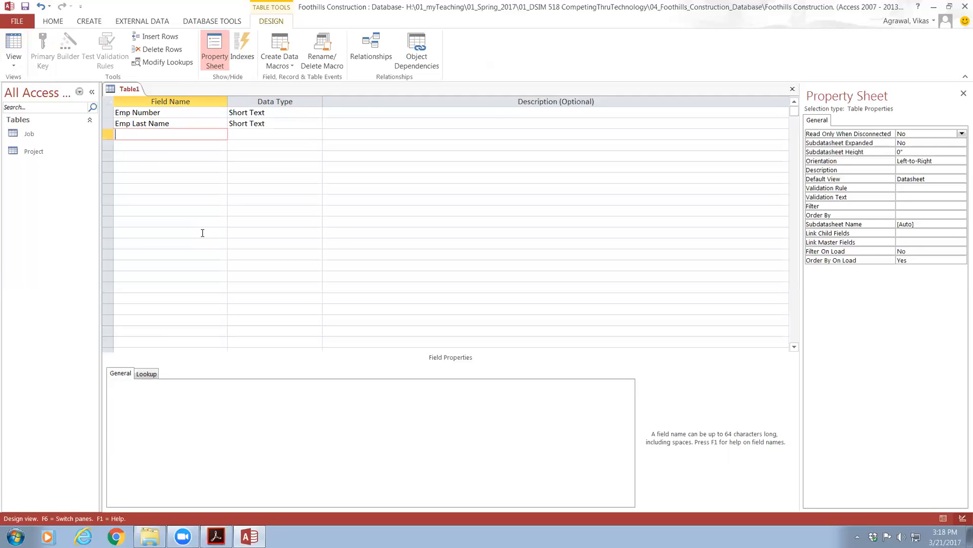
text(Emp First Name)
key(Tab)
key(Tab)
key(Tab)
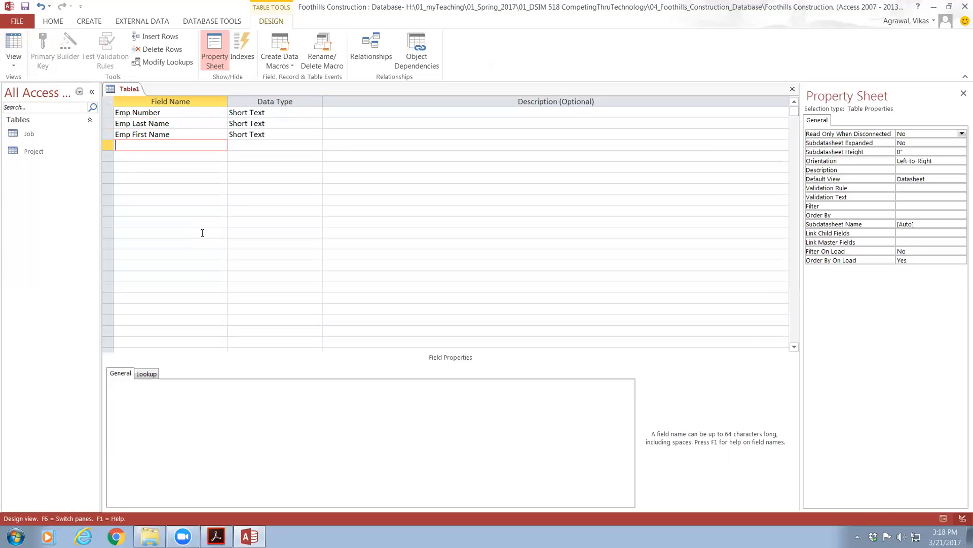
Step: Add a Short Text field named Job Code and check it against the Job table
text(Job Code)
key(Tab)
key(Tab)
key(Tab)
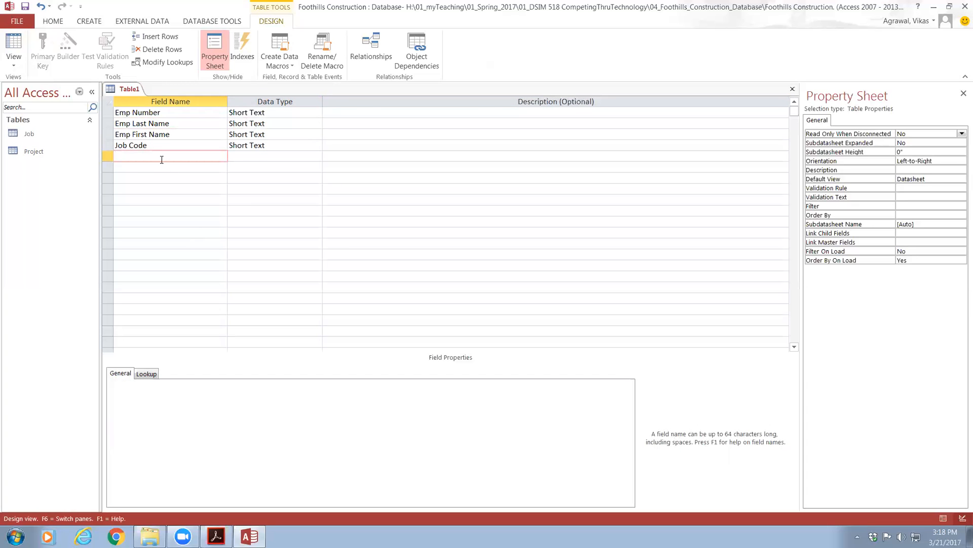
double_click(28, 133)
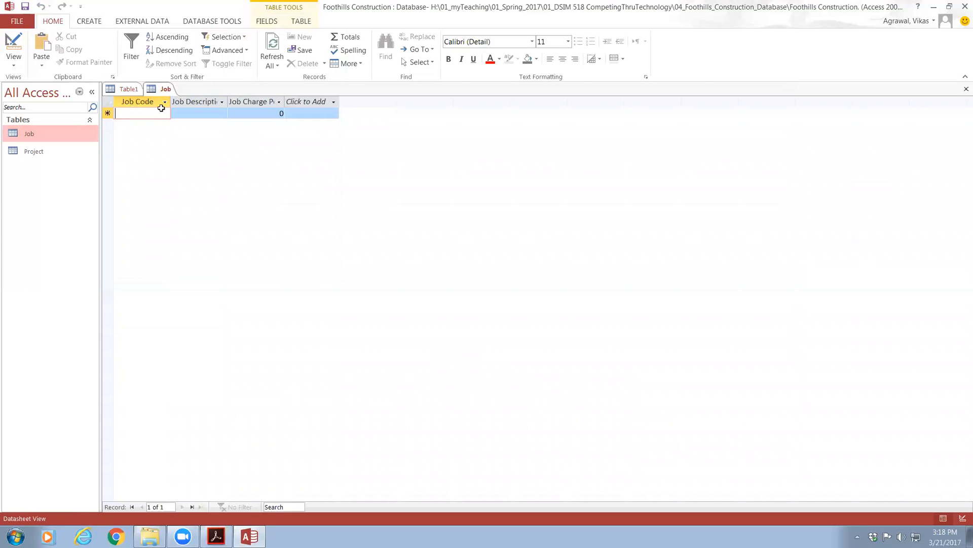
click(127, 89)
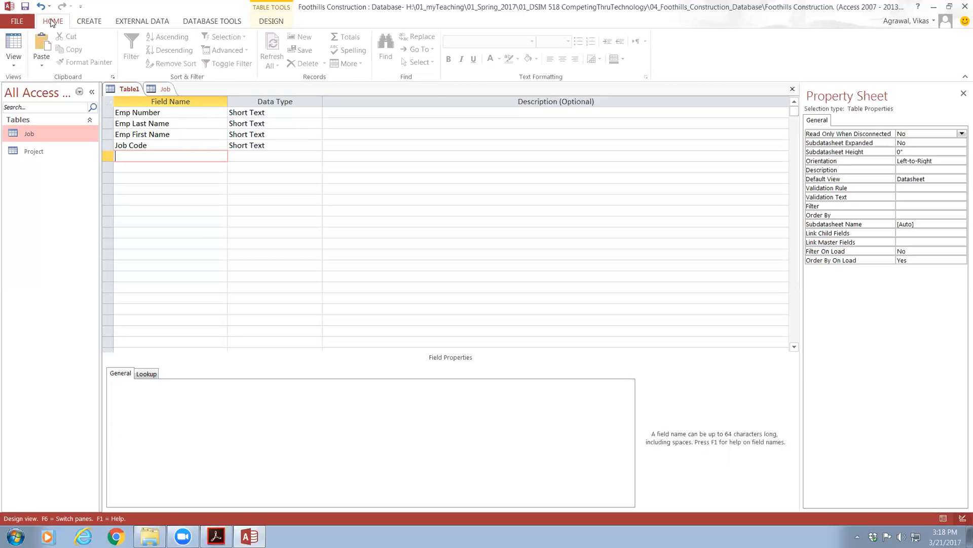
click(24, 6)
text(Employee)
key(Return)
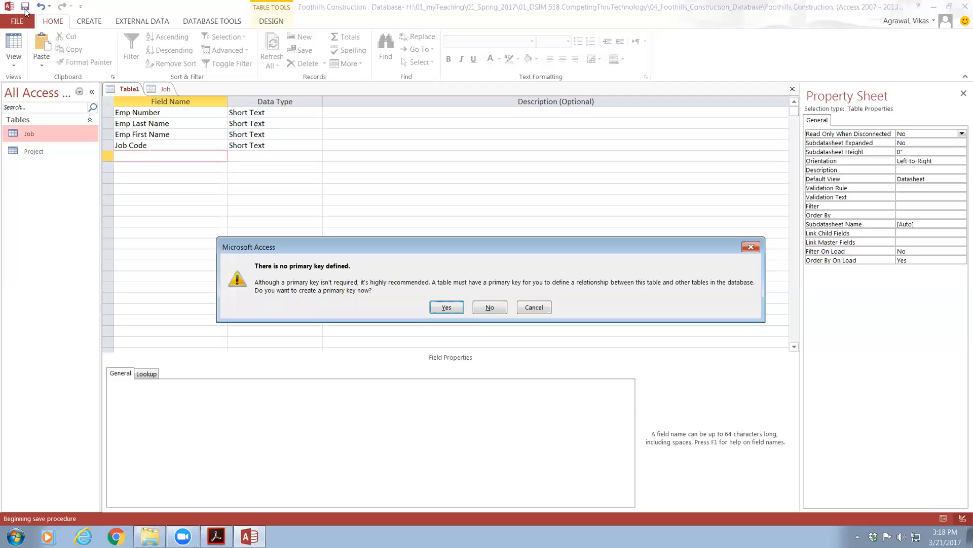
click(542, 313)
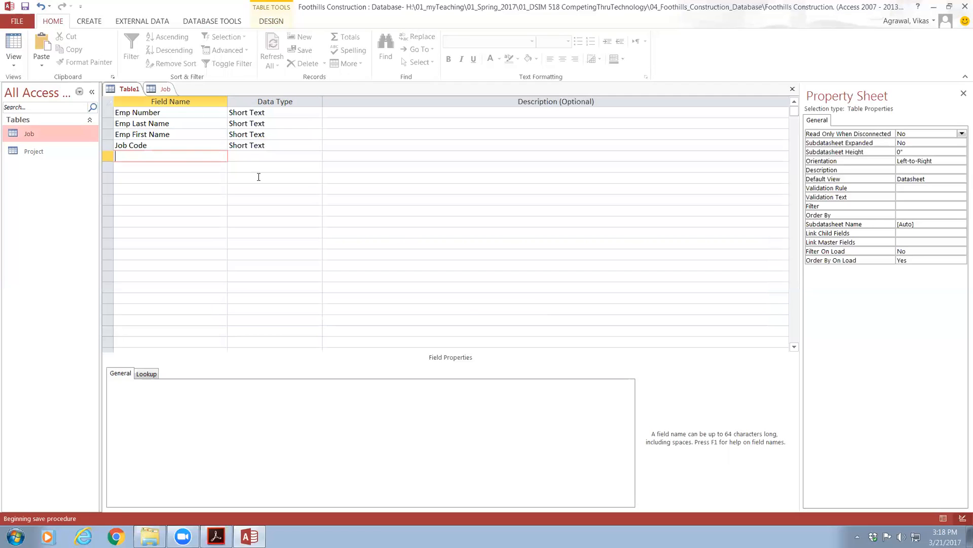
Step: Make Emp Number the primary key and save the table under the name Employee
click(167, 113)
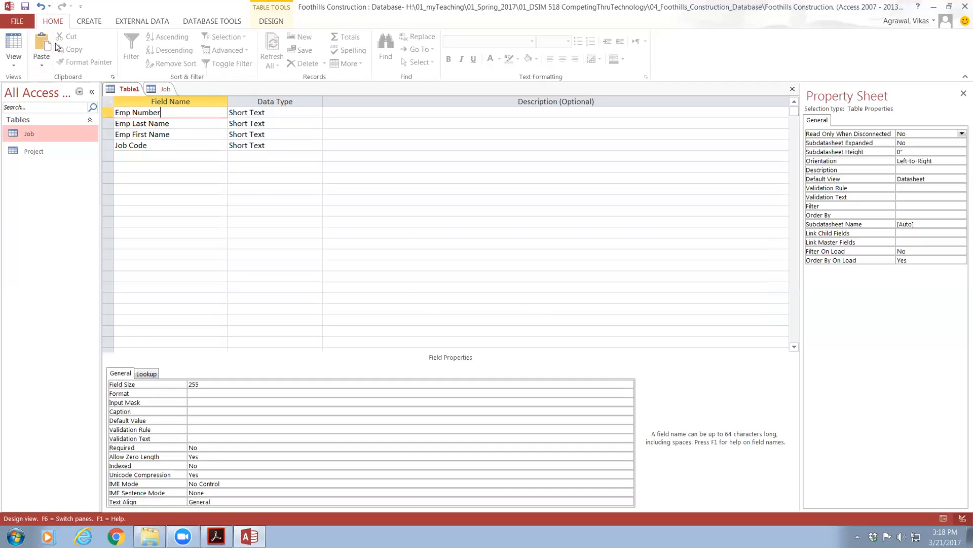
click(83, 20)
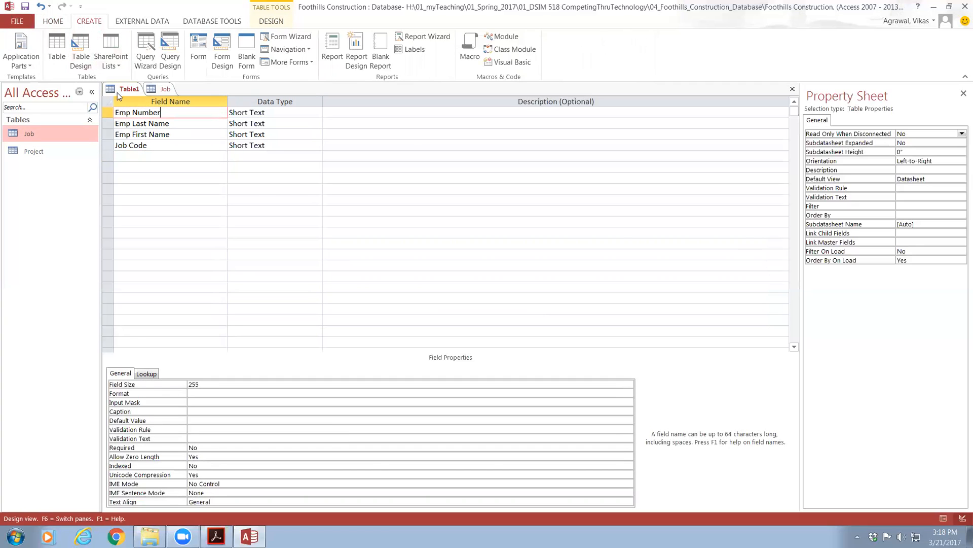
click(264, 25)
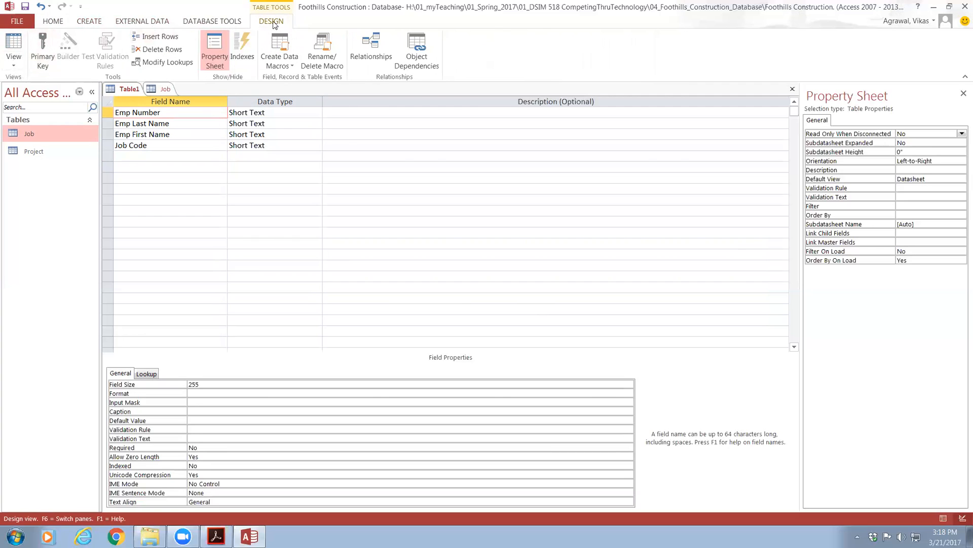
click(43, 51)
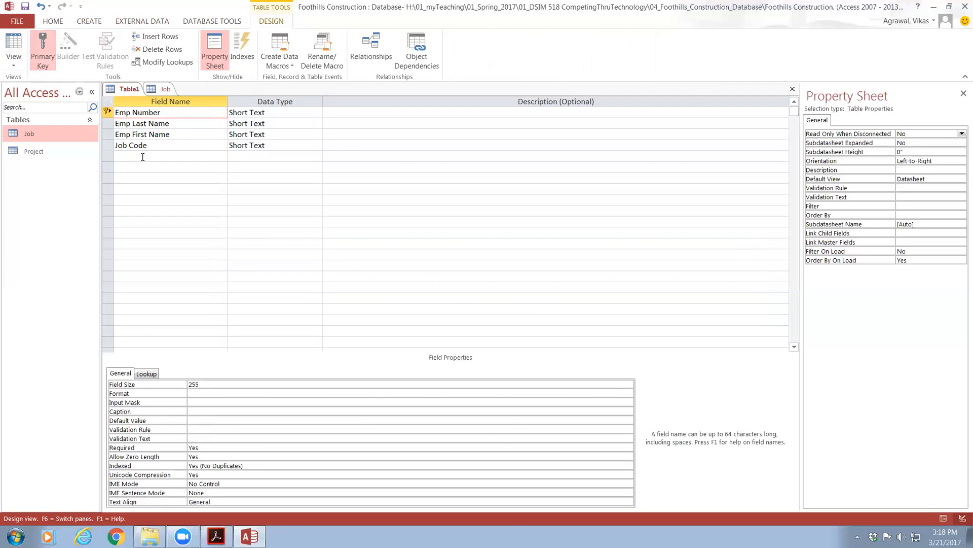
click(25, 6)
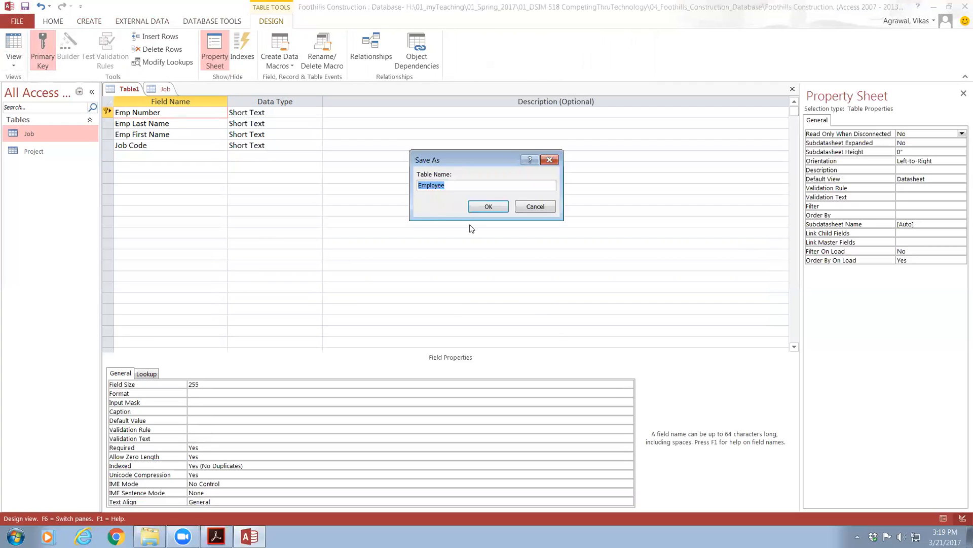
click(477, 207)
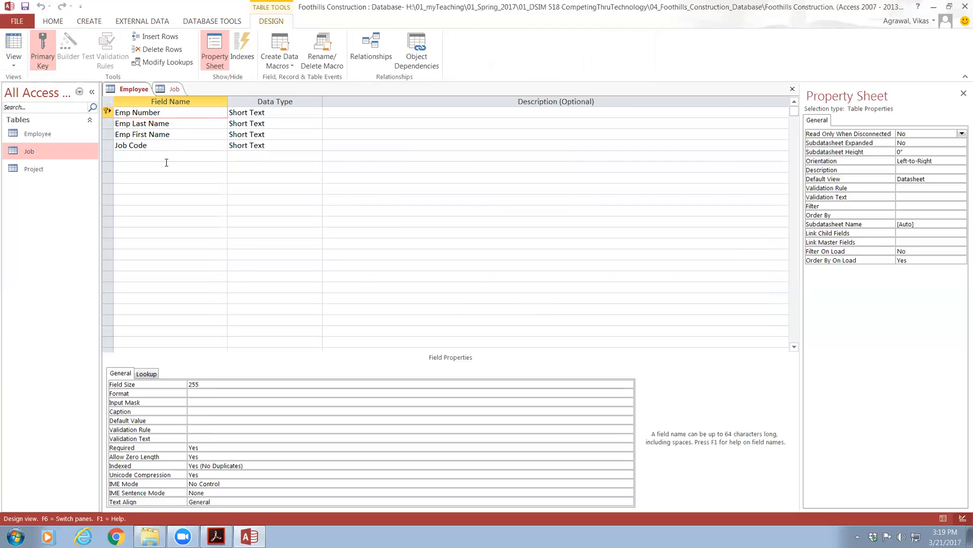
Step: Compare the fields of the Job and Employee tables, viewing the Job table's design as well
click(175, 89)
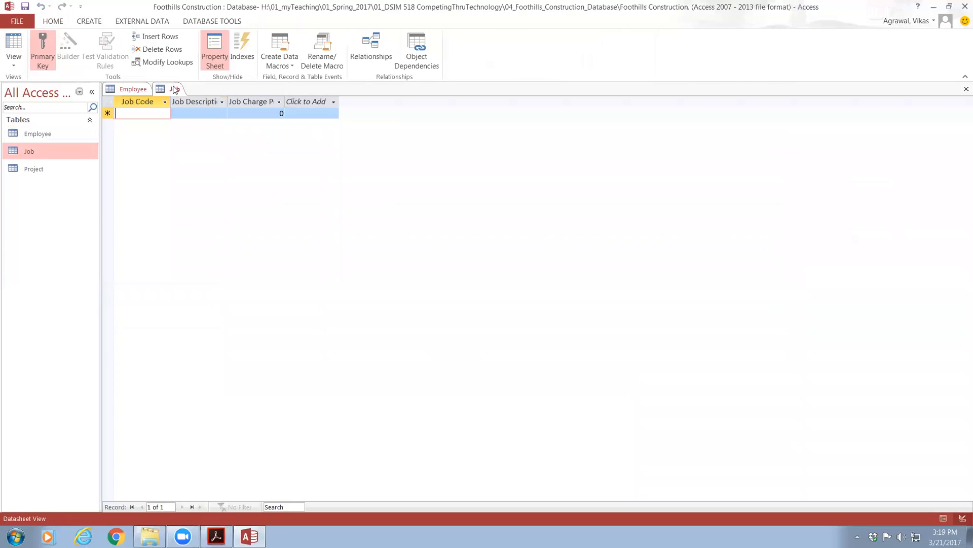
click(141, 89)
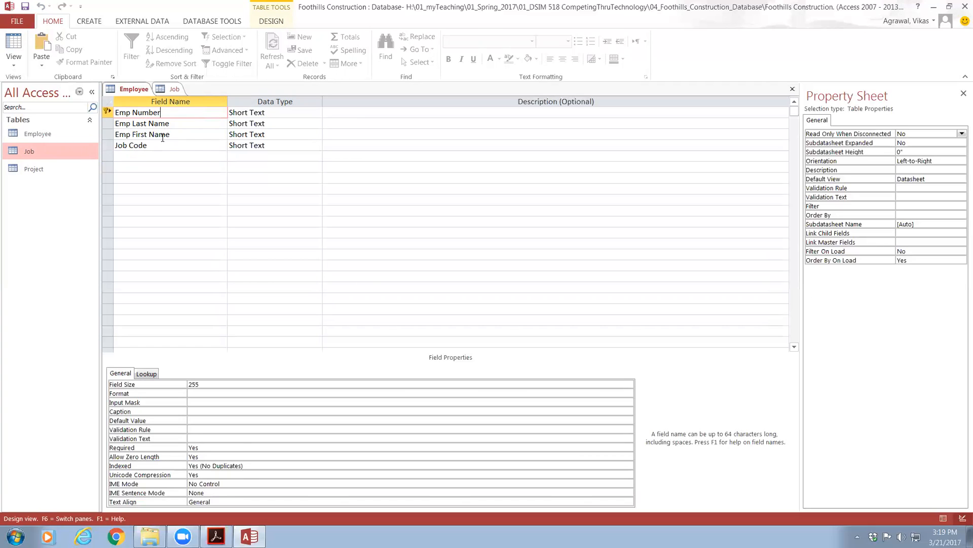
click(174, 88)
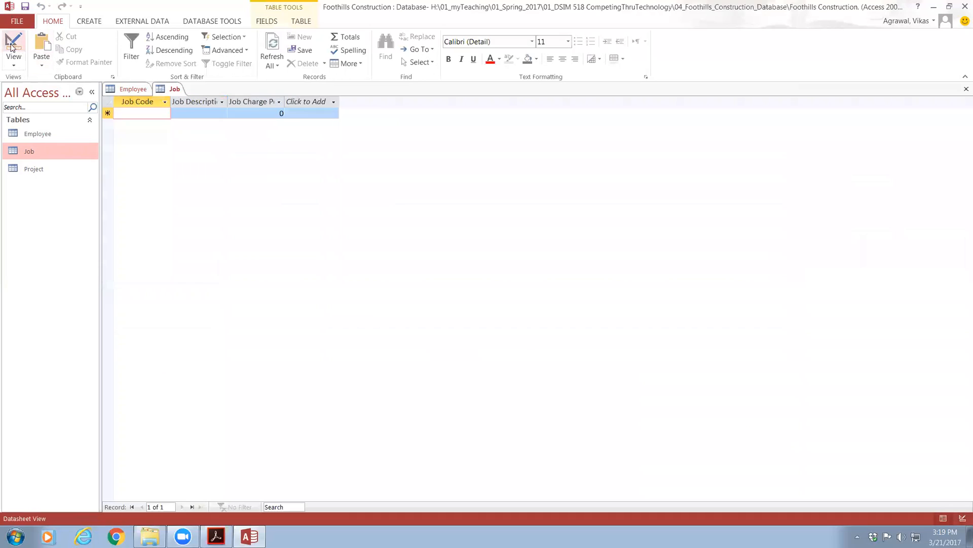
click(13, 48)
click(133, 91)
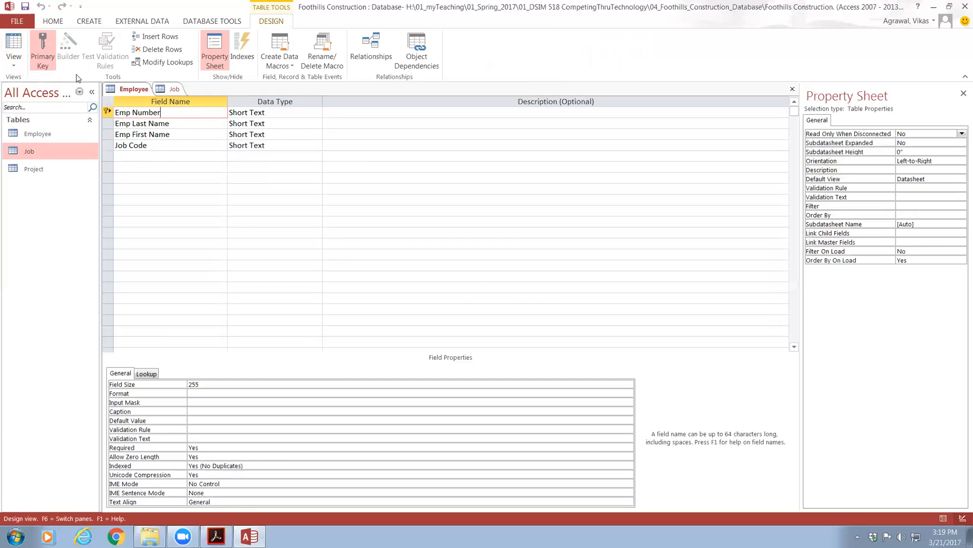
Step: Start another table in Design view with a Short Text field named Assign Number
click(78, 25)
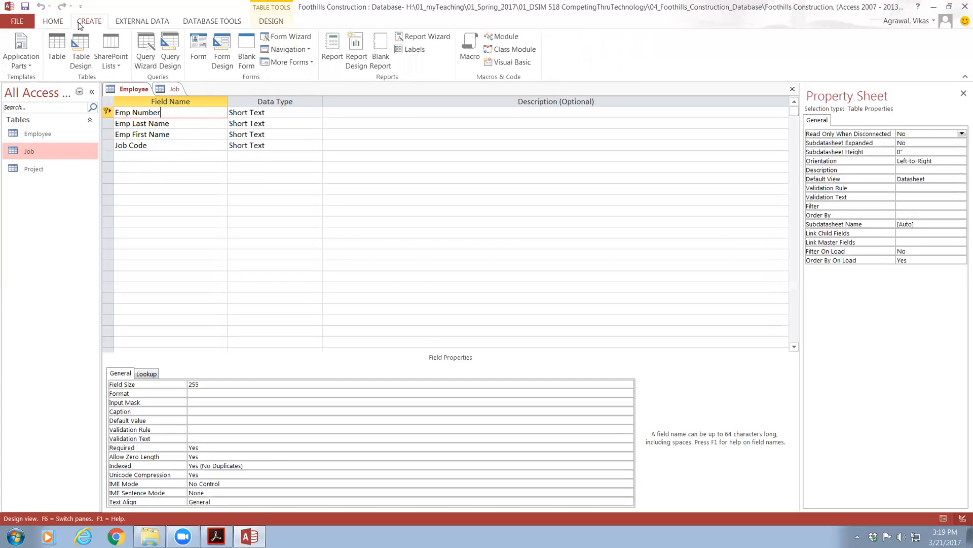
click(87, 59)
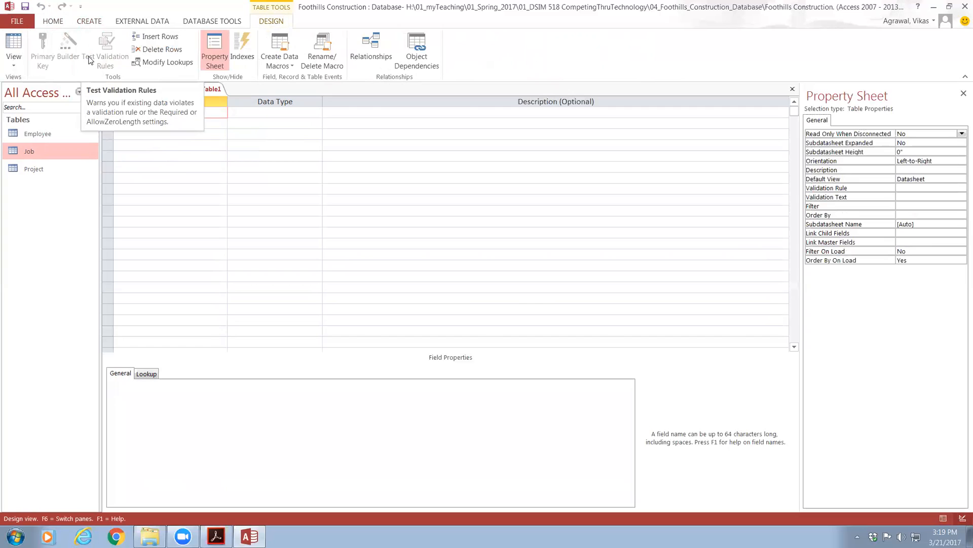
text(Assign Number)
key(Return)
key(Return)
key(Return)
Step: Add an Assign Date field with the Date/Time data type and the Long Date format
text(Assign Datew)
key(BackSpace)
key(Return)
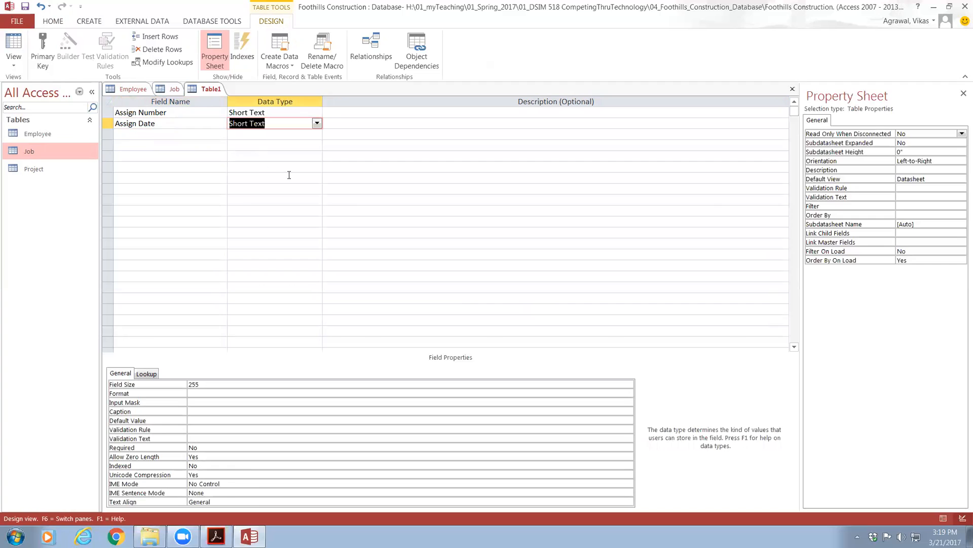
click(317, 124)
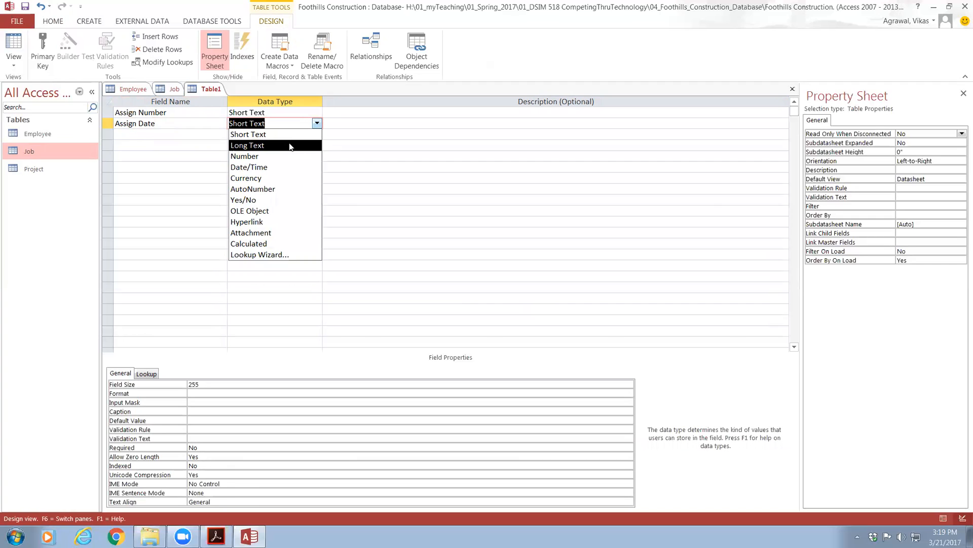
click(280, 167)
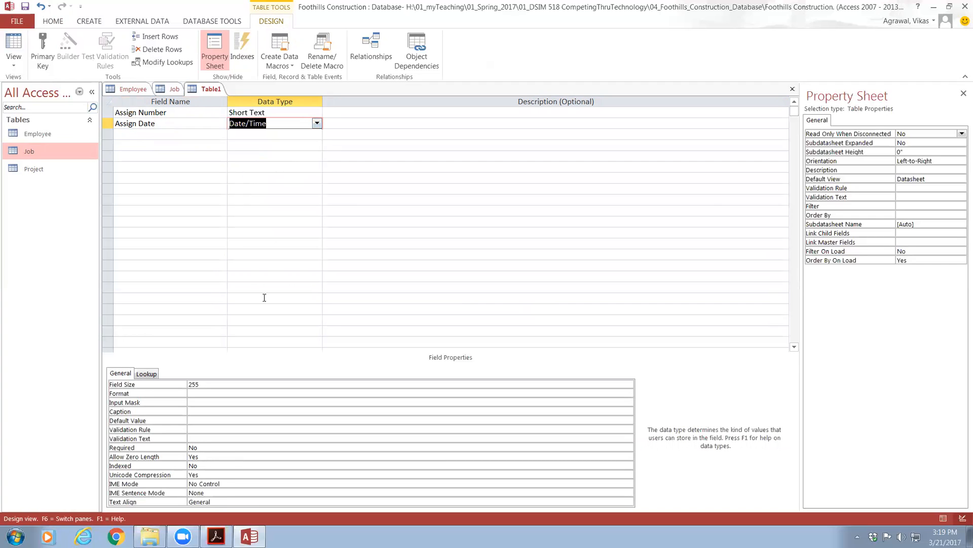
click(385, 384)
click(629, 384)
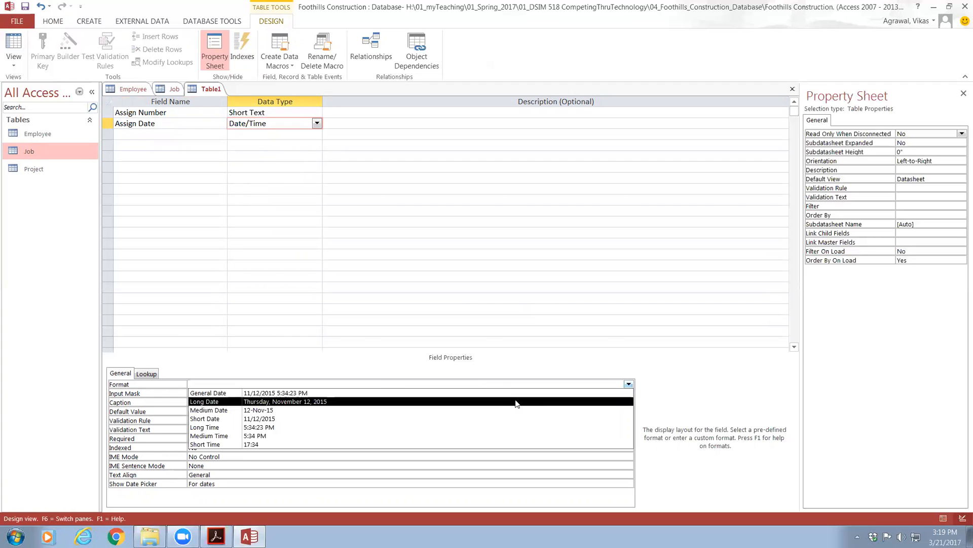
click(368, 401)
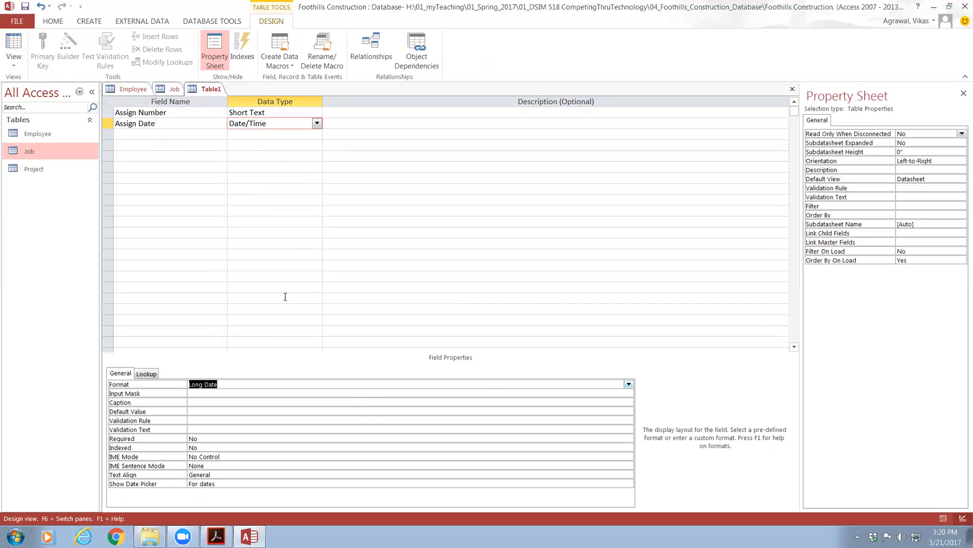
Step: Add a Short Text field named Project Number below Assign Date
click(152, 134)
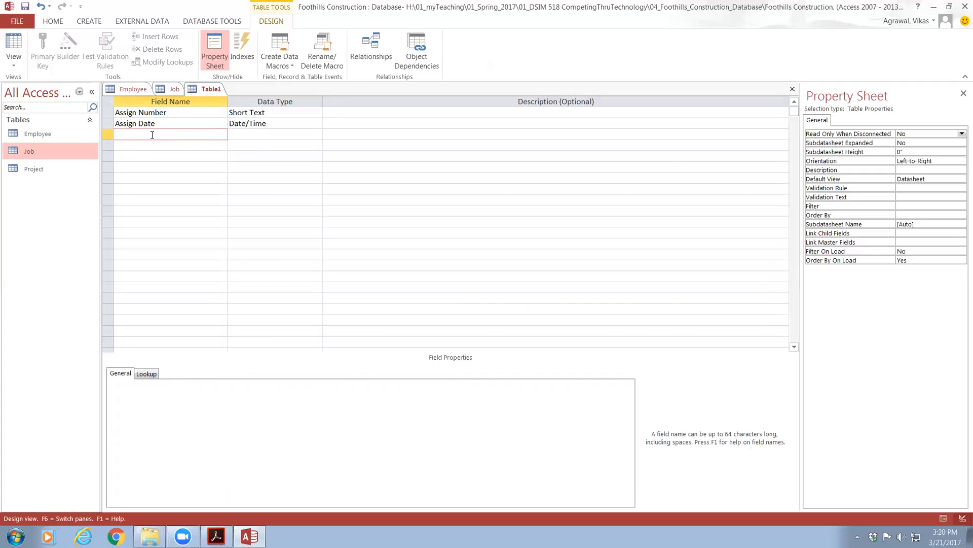
text(Project)
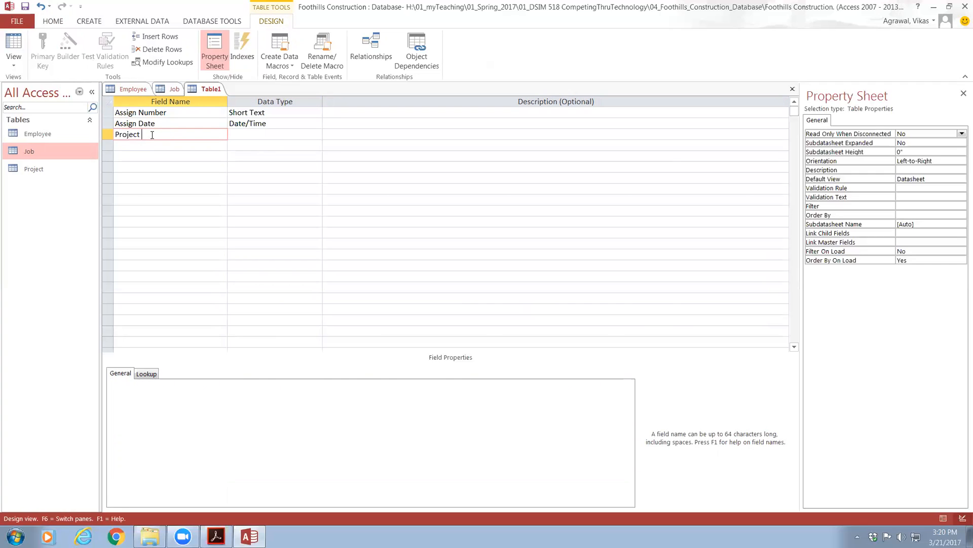
text( Number)
key(Return)
key(Return)
key(Return)
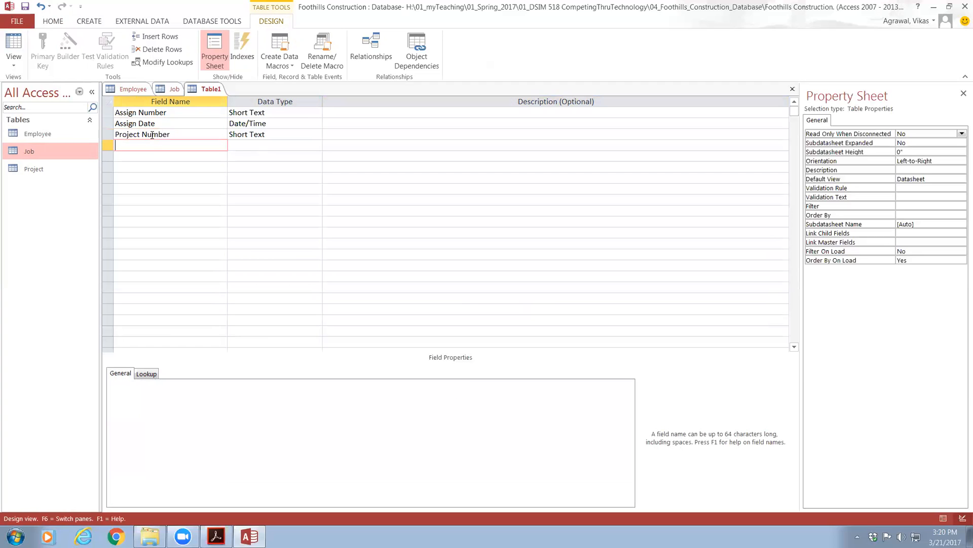
Step: Add a Short Text field named Emp Number below Project Number
text(Emp Number)
key(Return)
key(Return)
key(Return)
Step: Add an Assign Hours field with the Number data type and a field size of Double
text(Assign Hours)
key(Return)
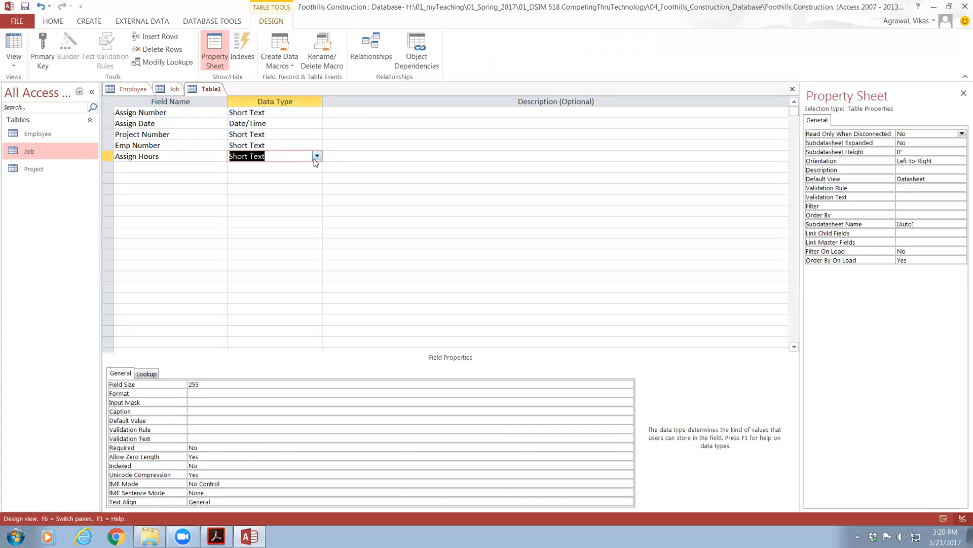
click(315, 159)
click(243, 186)
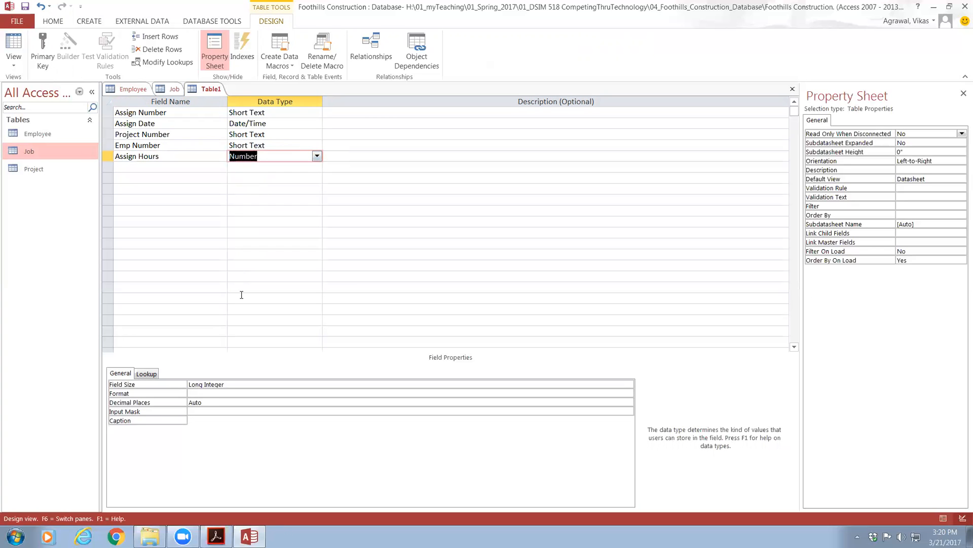
click(349, 386)
click(628, 385)
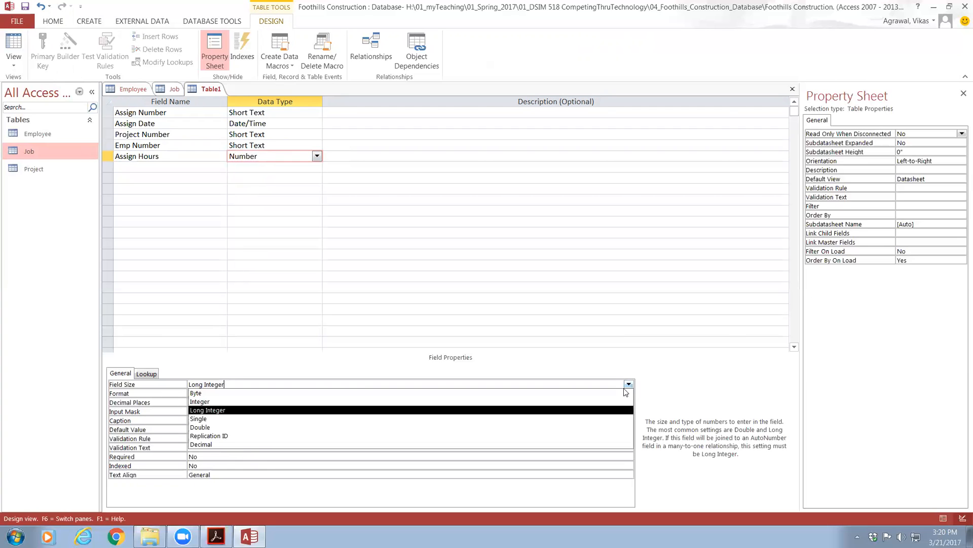
click(448, 427)
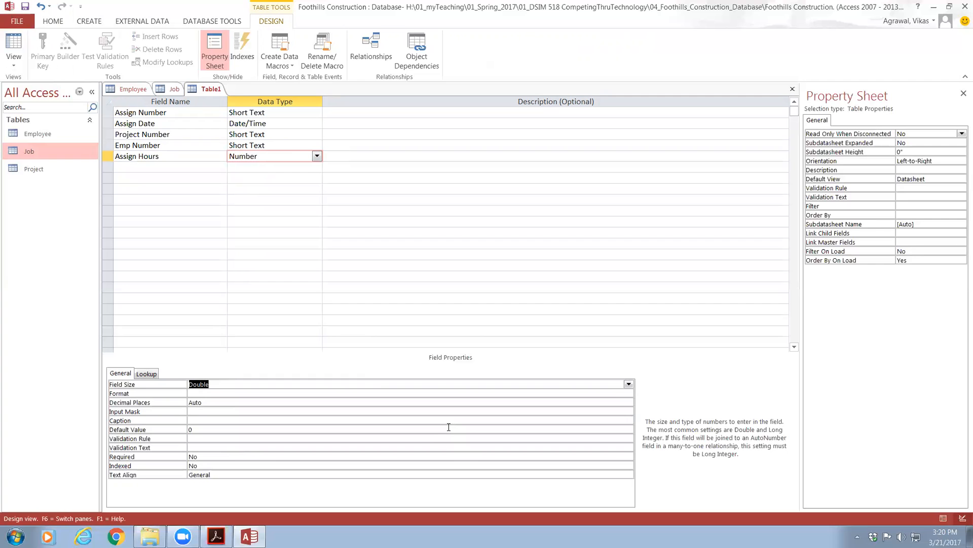
Step: Check the columns and hour values in the ASSIGN Excel workbook from the 04_Foothills_Construction_Database folder, then return to Access
click(152, 537)
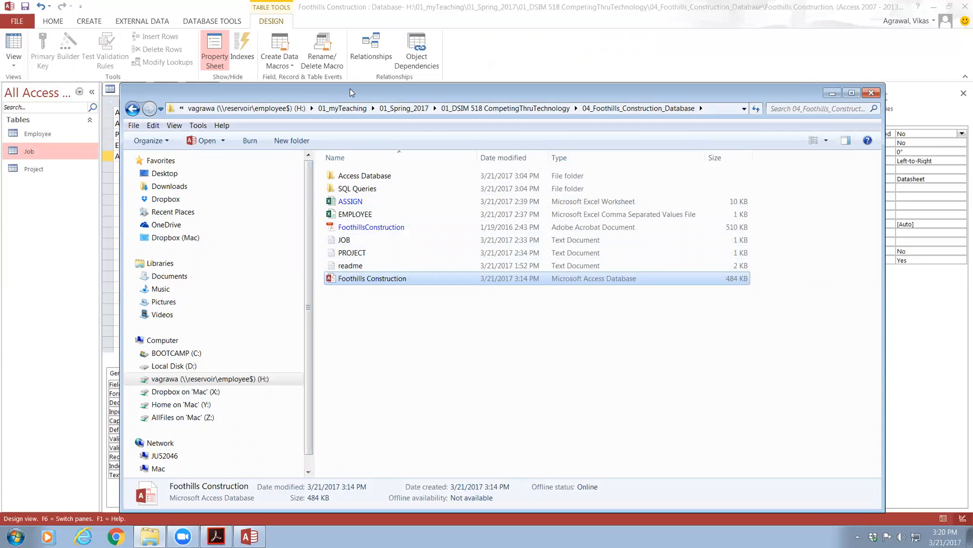
drag(350, 88, 392, 96)
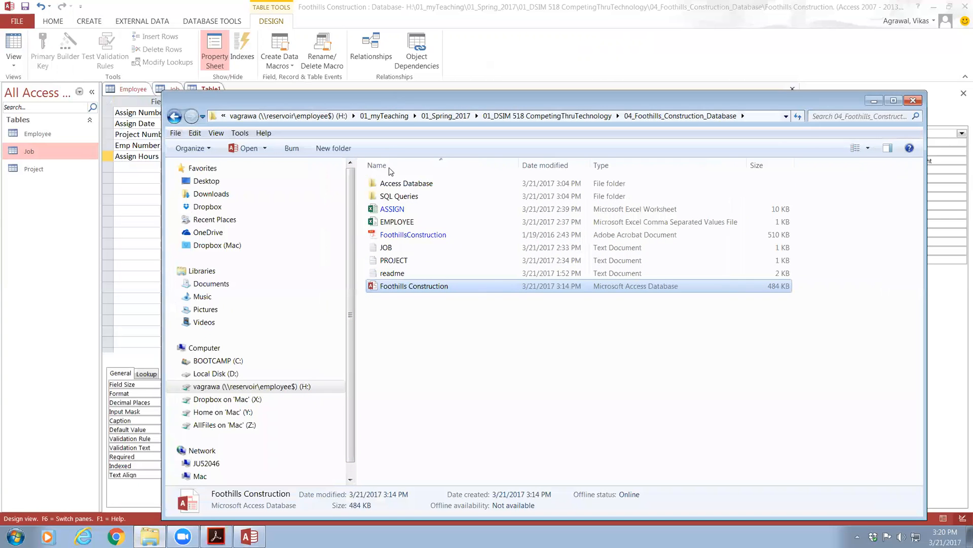
double_click(392, 209)
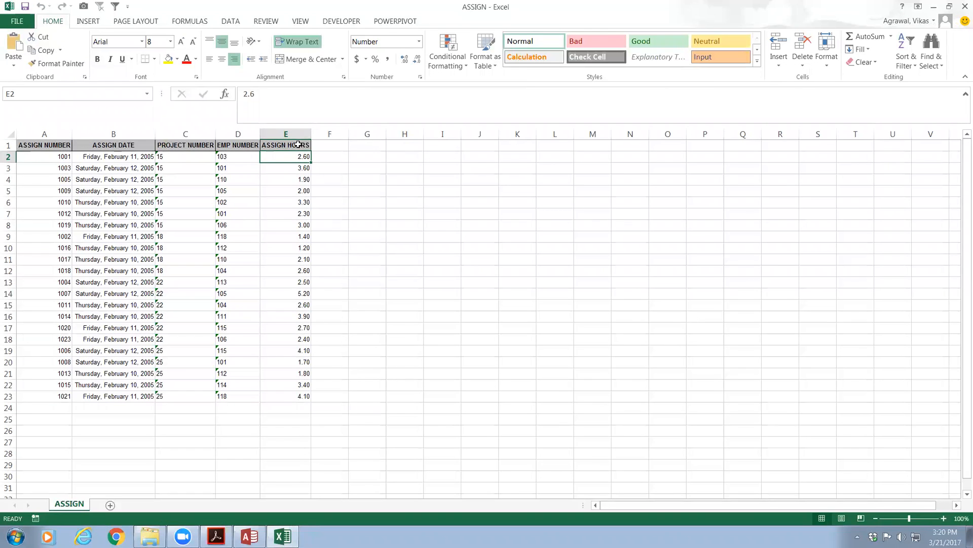
click(933, 7)
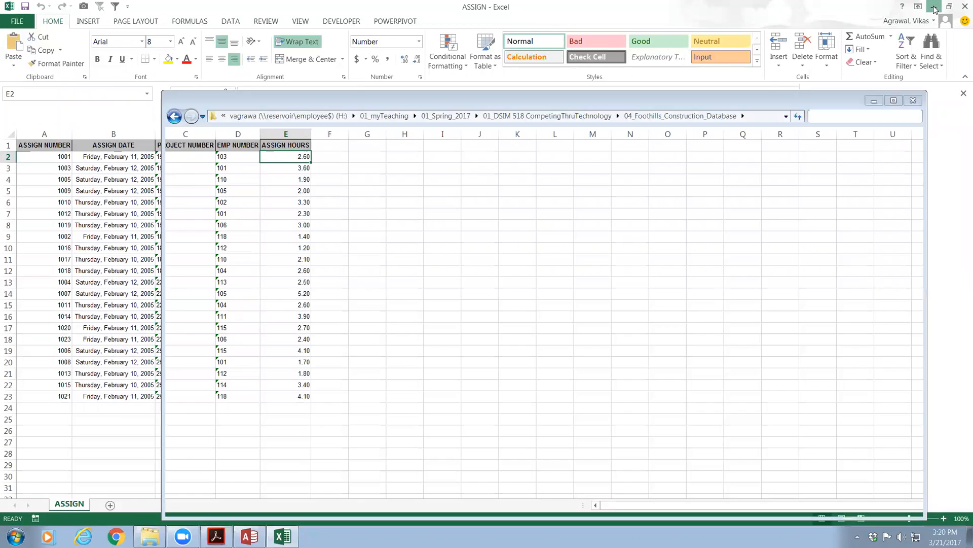
click(874, 101)
Step: Make Assign Number the primary key and save the table as Assign
click(136, 112)
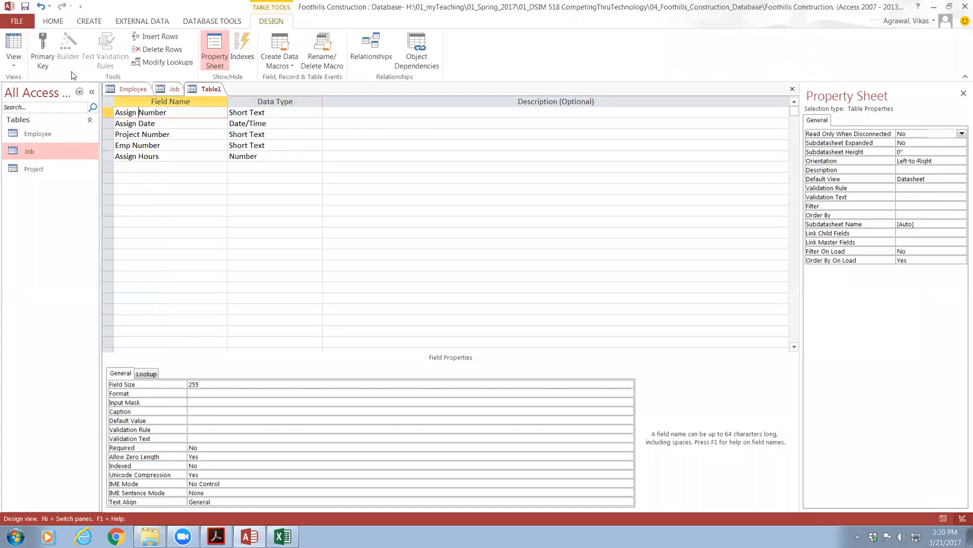
click(43, 56)
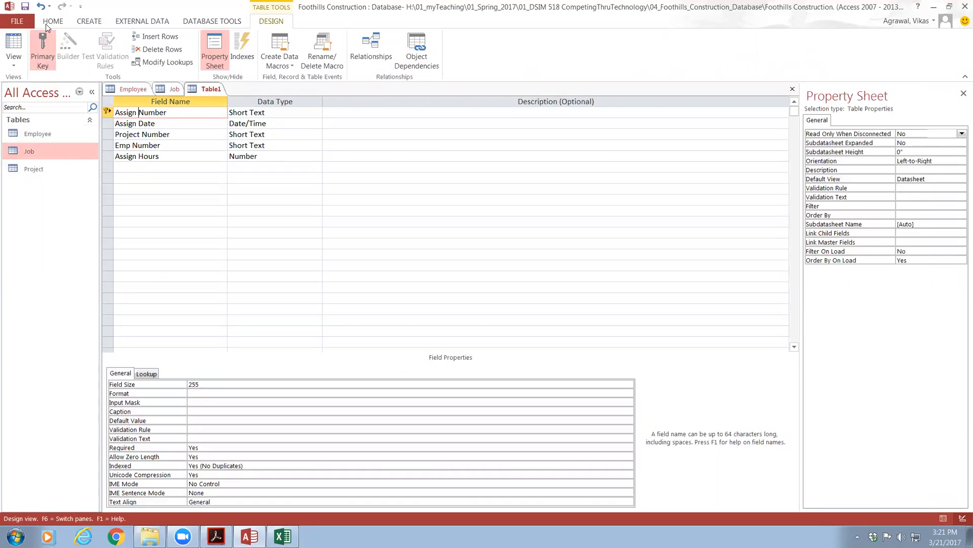
click(27, 9)
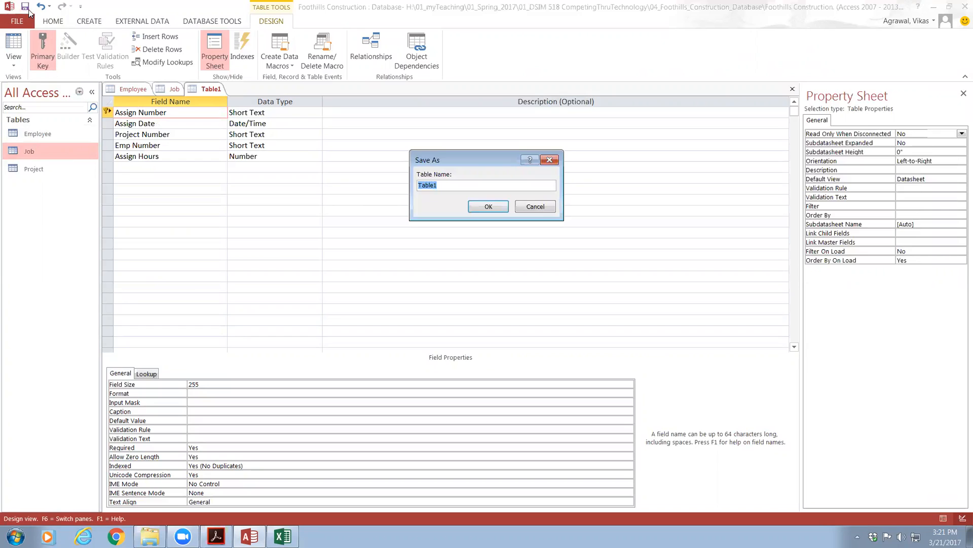
text(Ass)
key(Return)
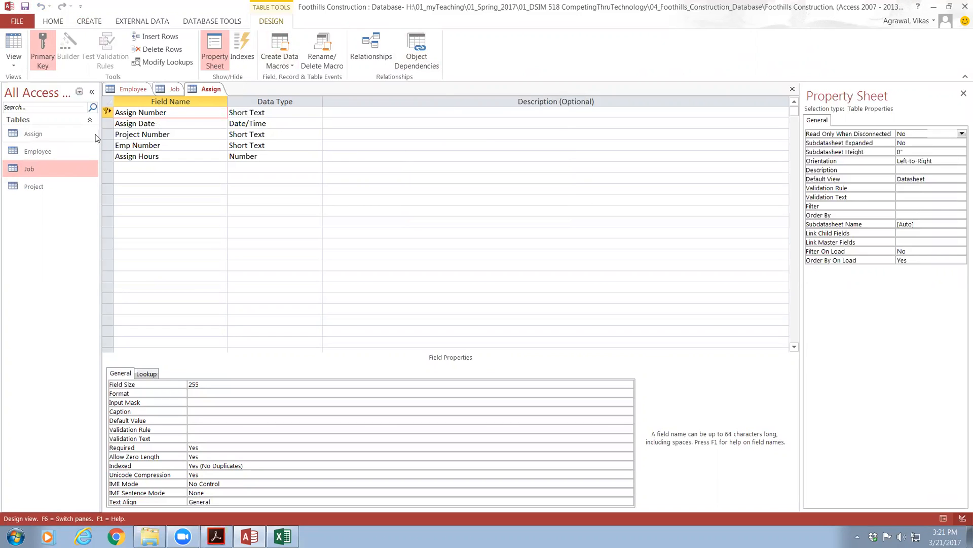
Step: Close the open Assign, Job and Employee tables
click(792, 90)
click(793, 89)
click(793, 89)
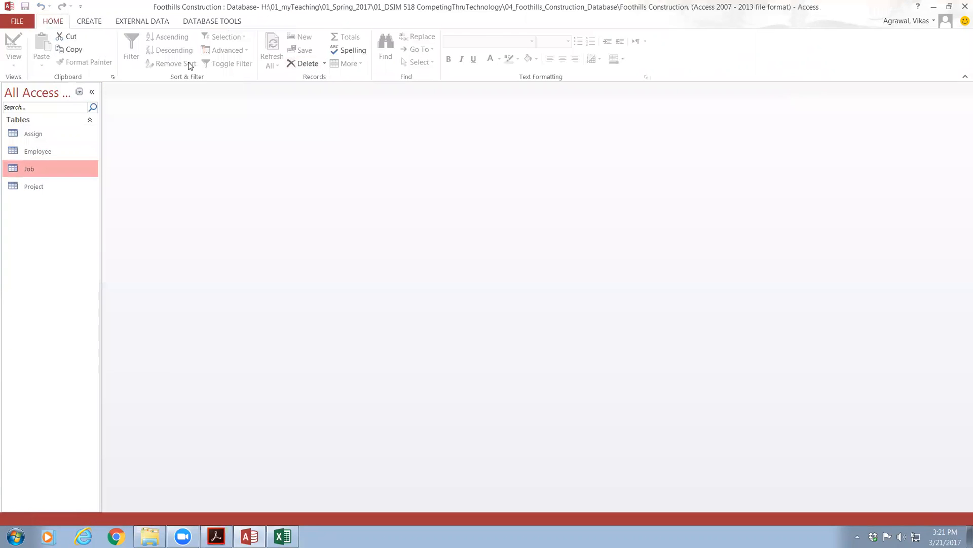
Step: Open the Relationships window and add the Project, Assign, Employee and Job tables to it in that order
click(199, 24)
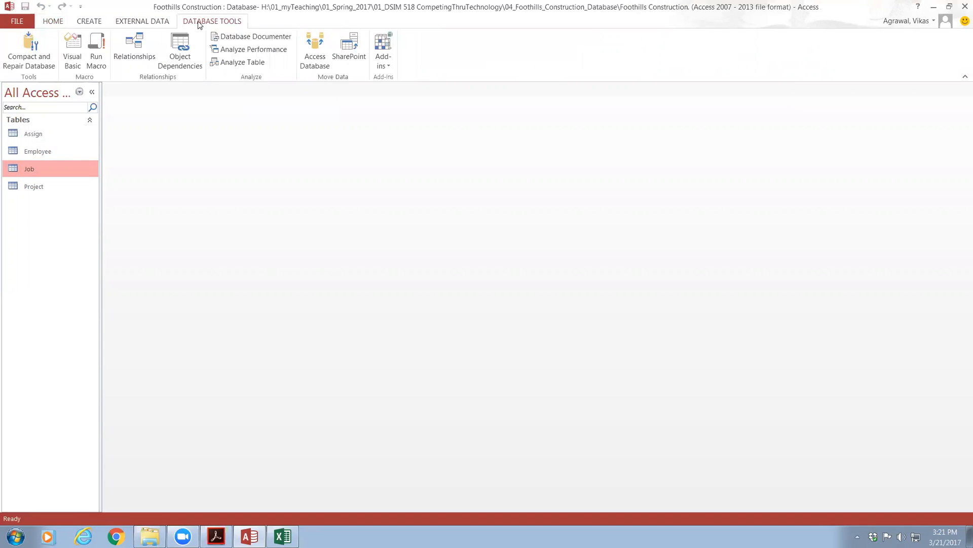
click(134, 48)
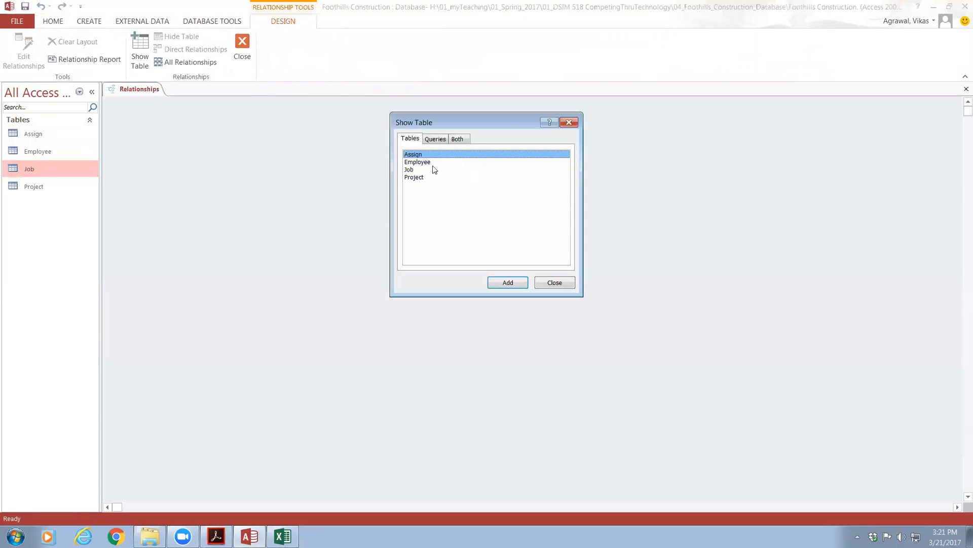
double_click(419, 178)
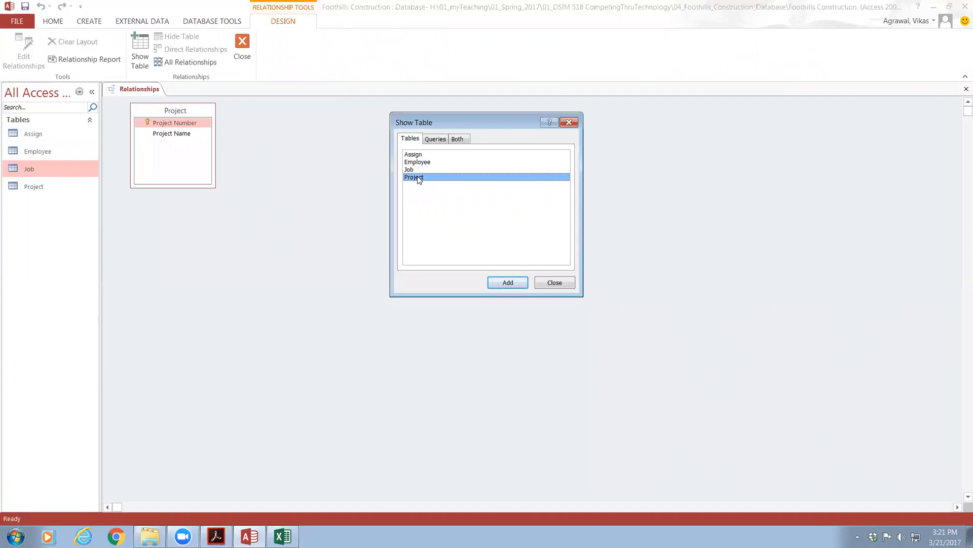
double_click(421, 155)
double_click(419, 162)
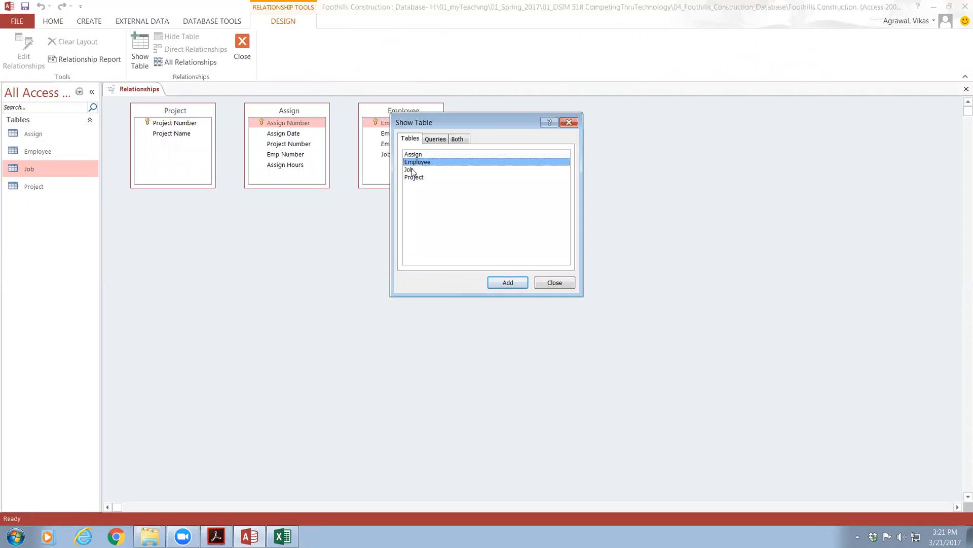
double_click(412, 170)
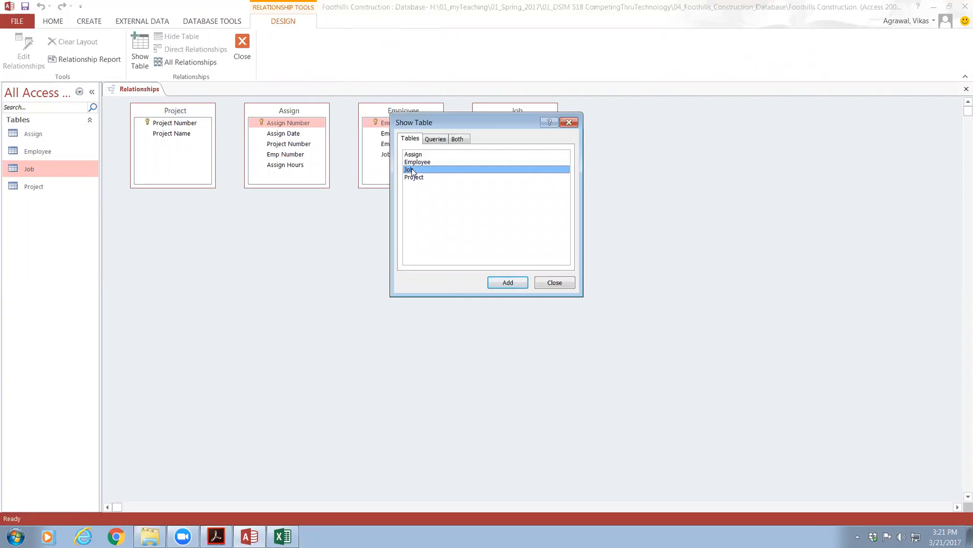
click(540, 284)
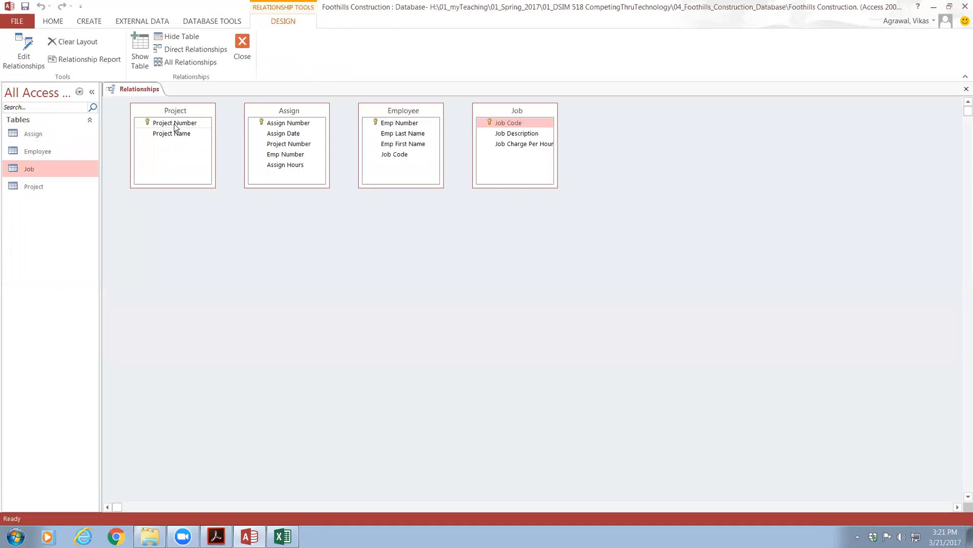
Step: Create a relationship from Project to Assign on Project Number with referential integrity enforced
drag(175, 124, 278, 146)
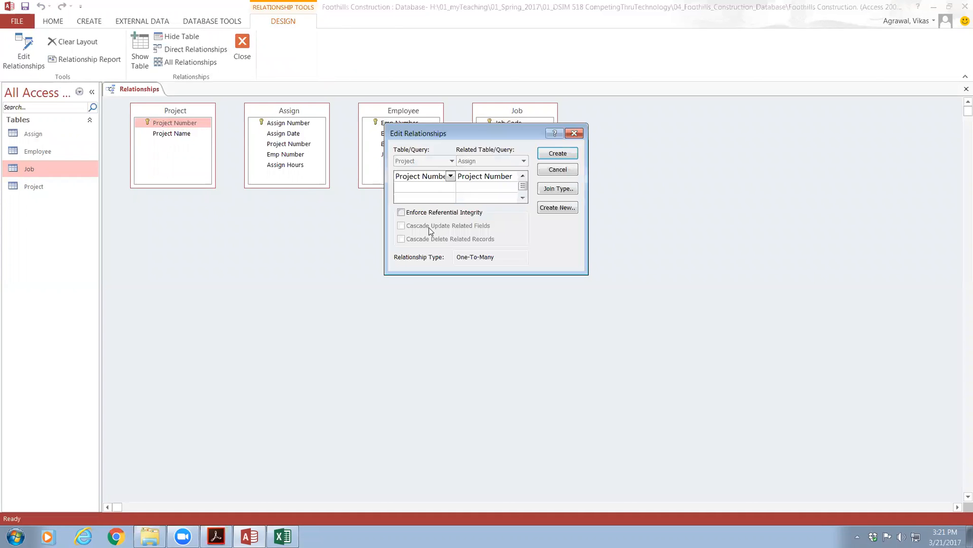
click(425, 215)
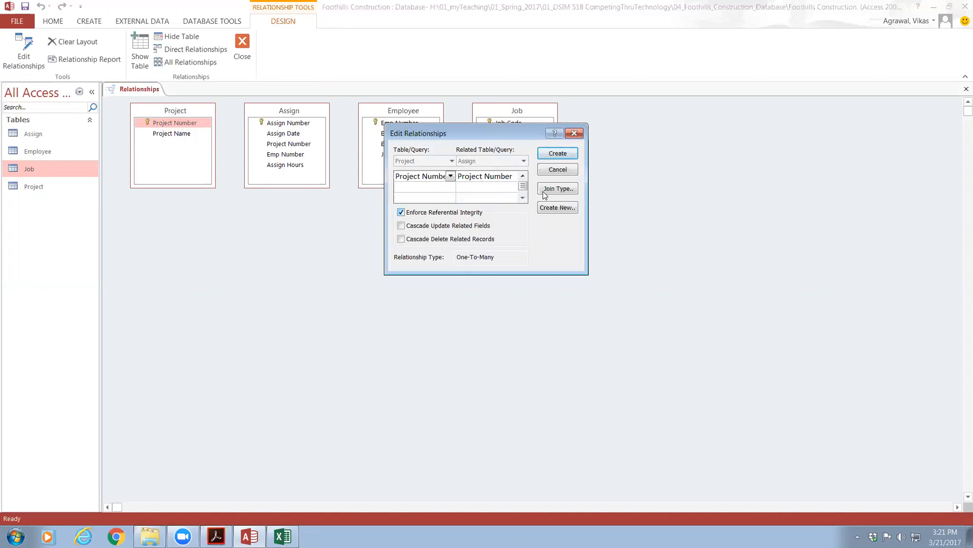
click(543, 153)
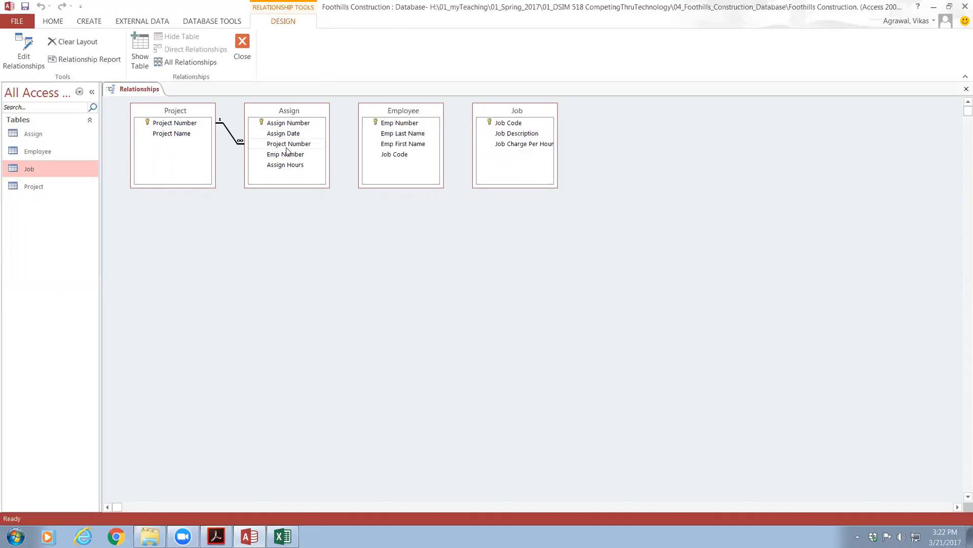
Step: Create a relationship from Employee to Assign on Emp Number with referential integrity enforced
click(391, 124)
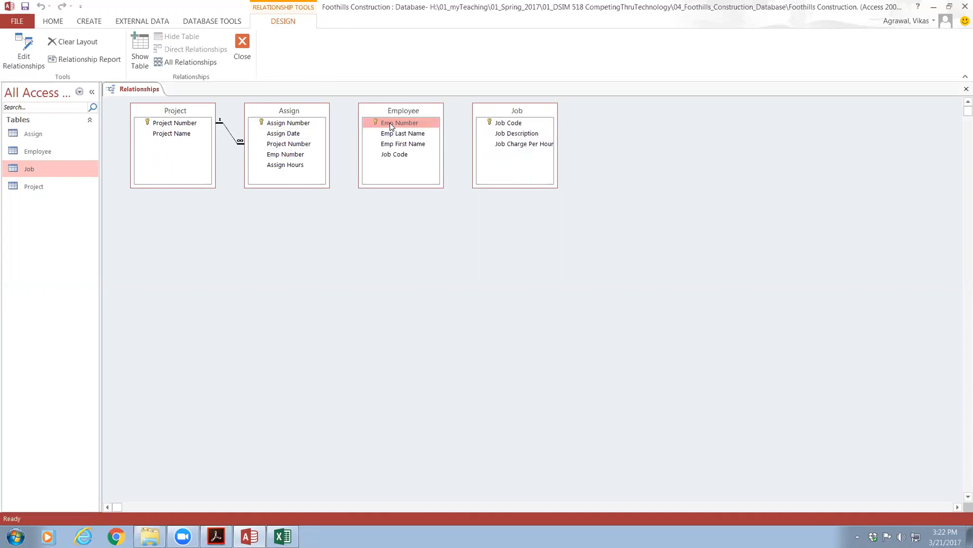
drag(390, 123, 284, 154)
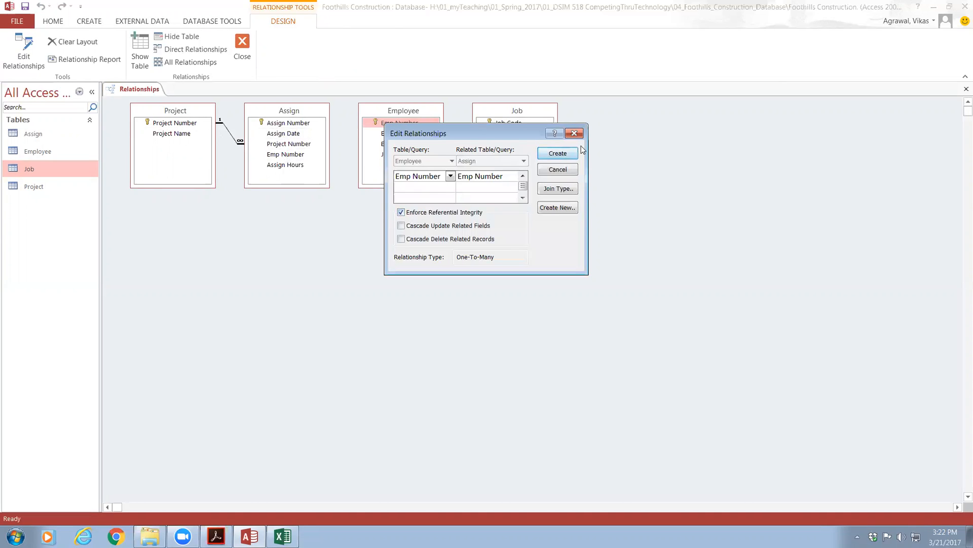
click(562, 154)
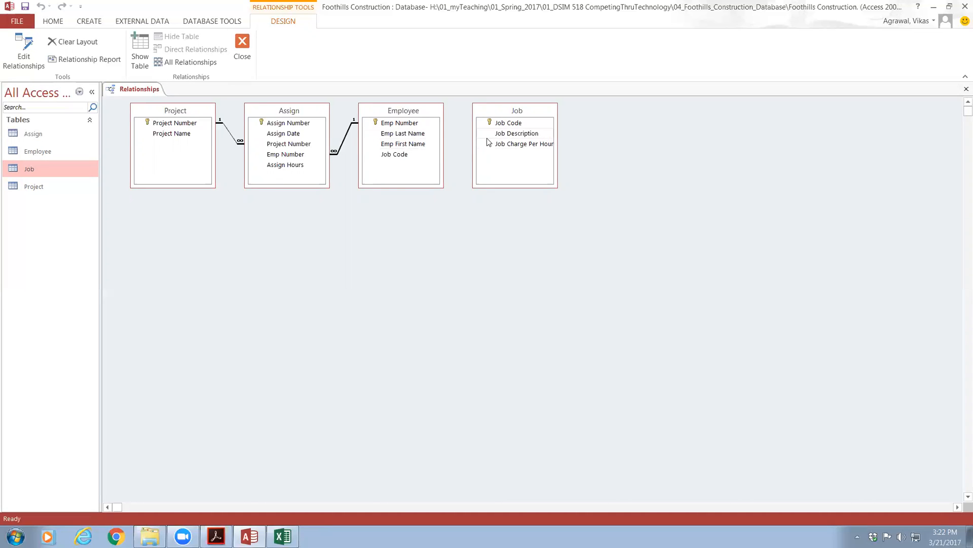
Step: Create a relationship from Job to Employee on Job Code with referential integrity enforced
drag(493, 123, 393, 158)
click(434, 215)
click(556, 155)
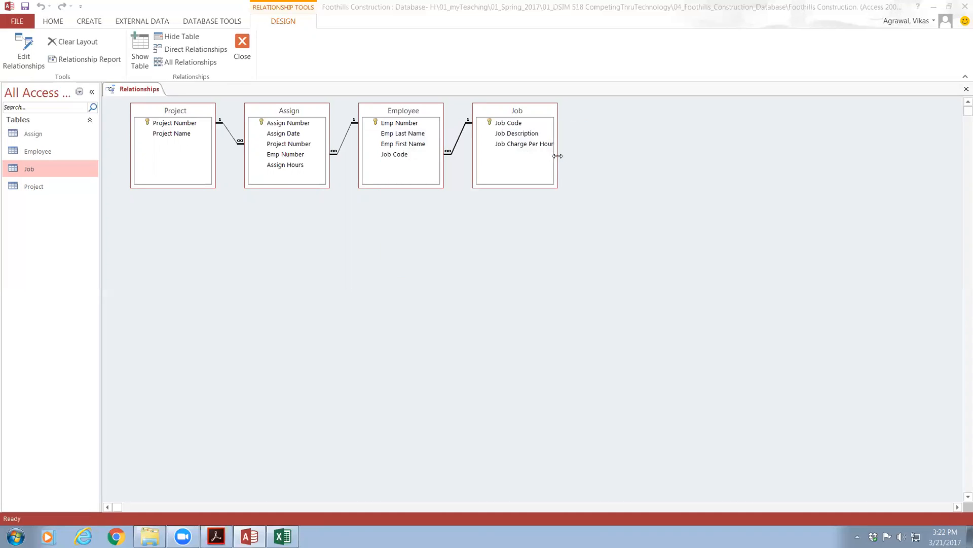
Step: Review the settings of the Job–Employee relationship without changing them, and look over the whole relationship diagram
double_click(458, 147)
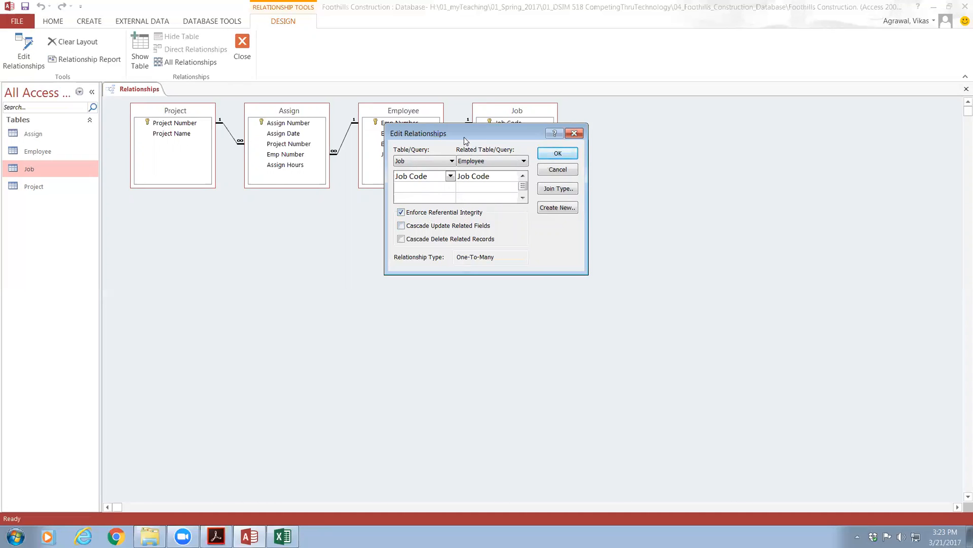
drag(464, 137, 602, 173)
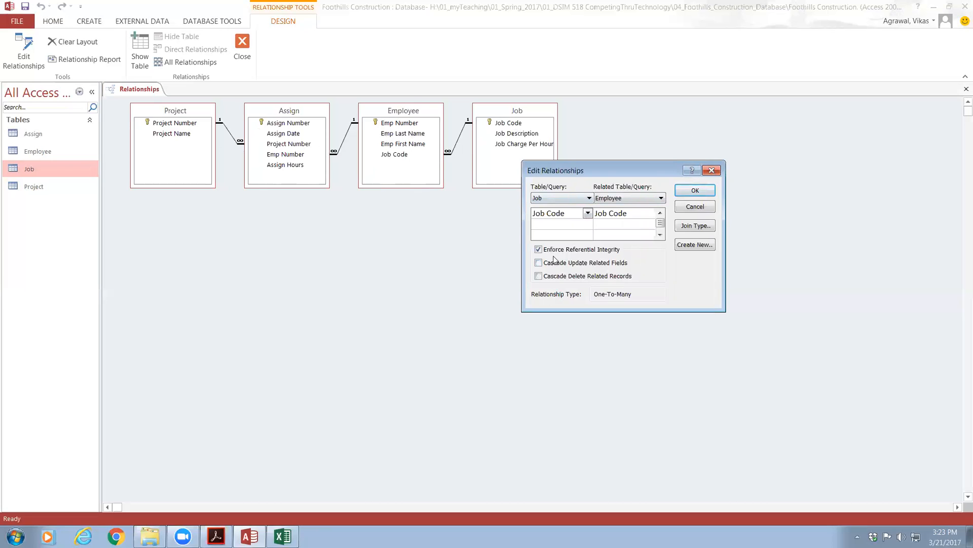
click(712, 171)
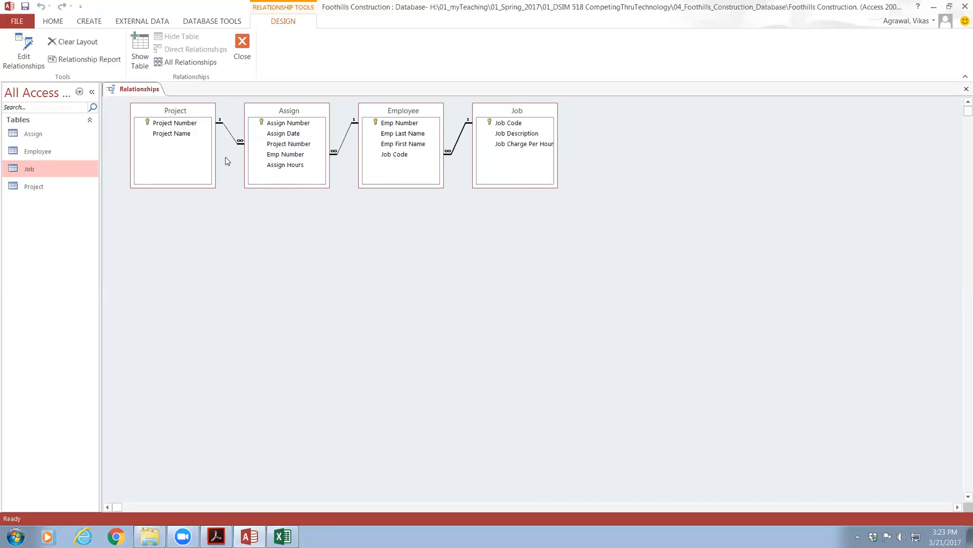
scroll(228, 160, right, 1)
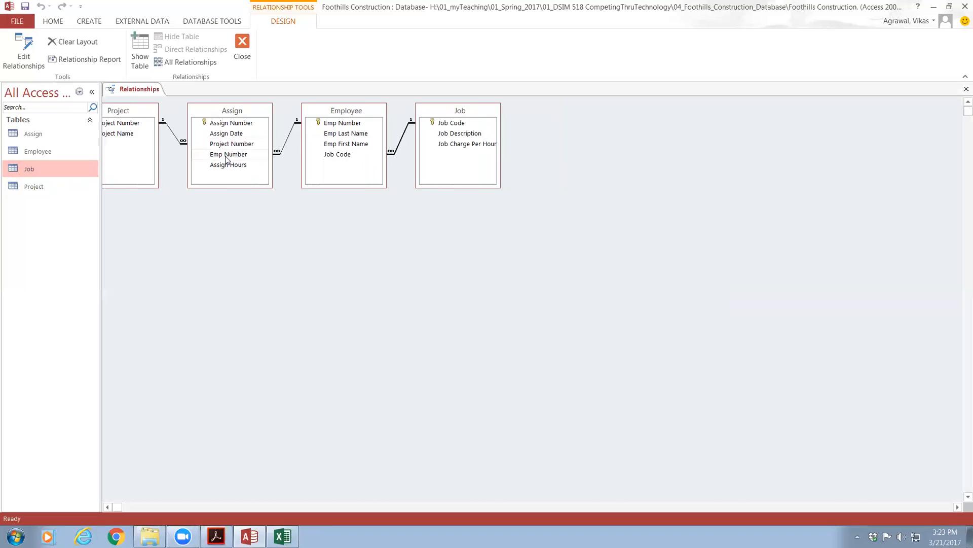
scroll(452, 167, left, 1)
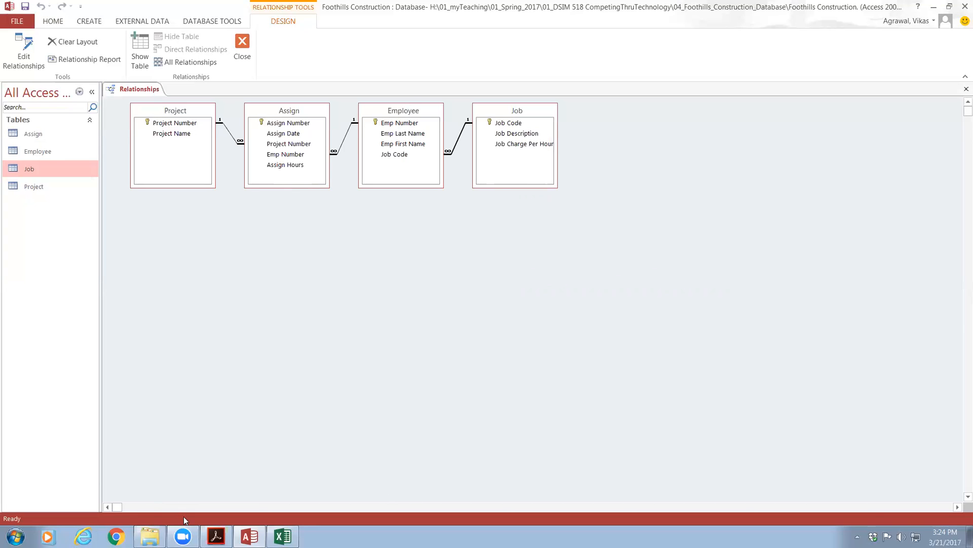
Step: Examine the Project Detail report in FoothillsConstruction.pdf in Acrobat Reader, then return to the relationship diagram in Access
click(212, 536)
scroll(268, 403, up, 5)
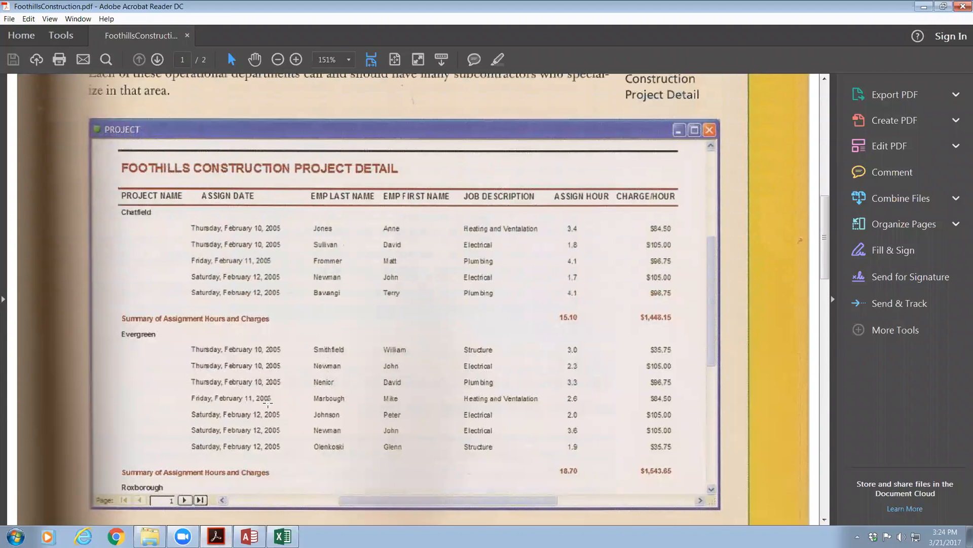
scroll(267, 403, up, 1)
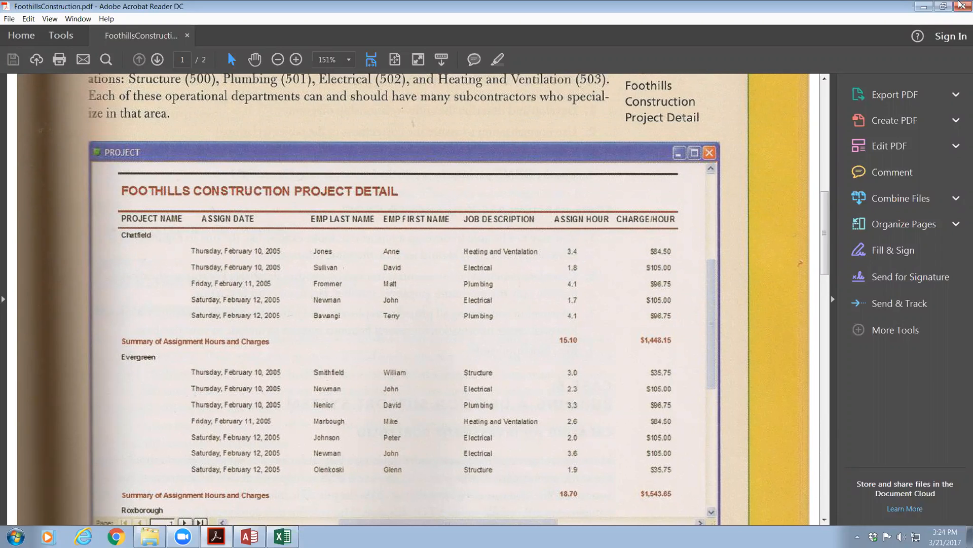
click(923, 6)
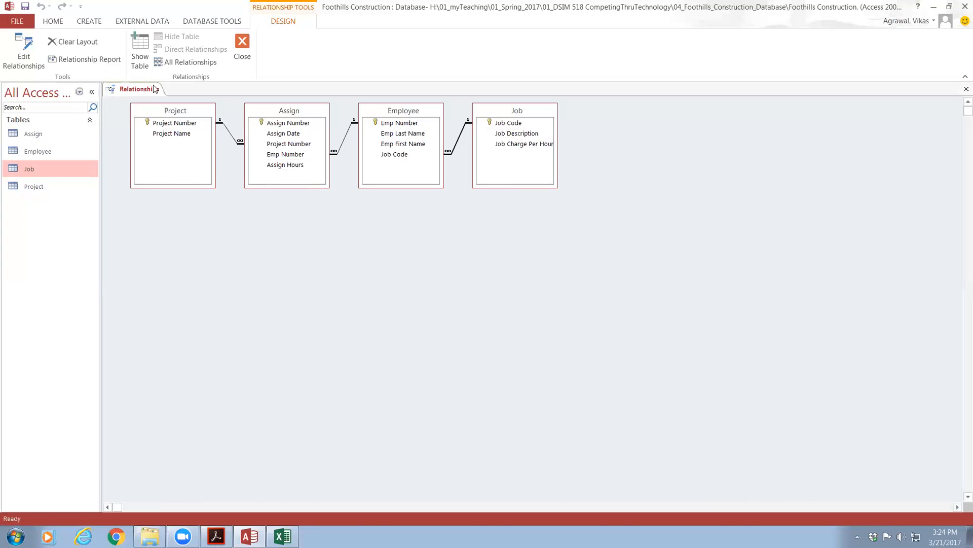
Step: Close the relationship diagram and save the changes to its layout
click(242, 42)
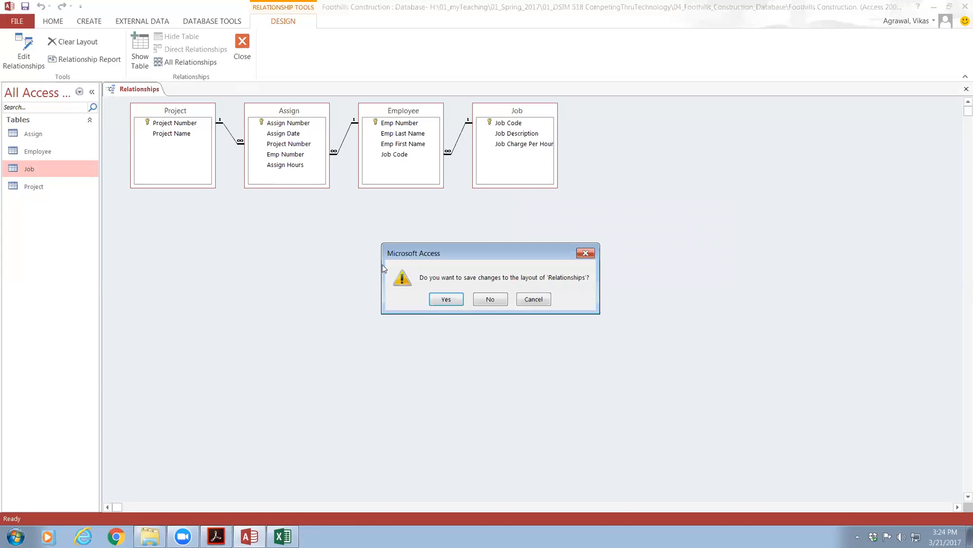
click(444, 300)
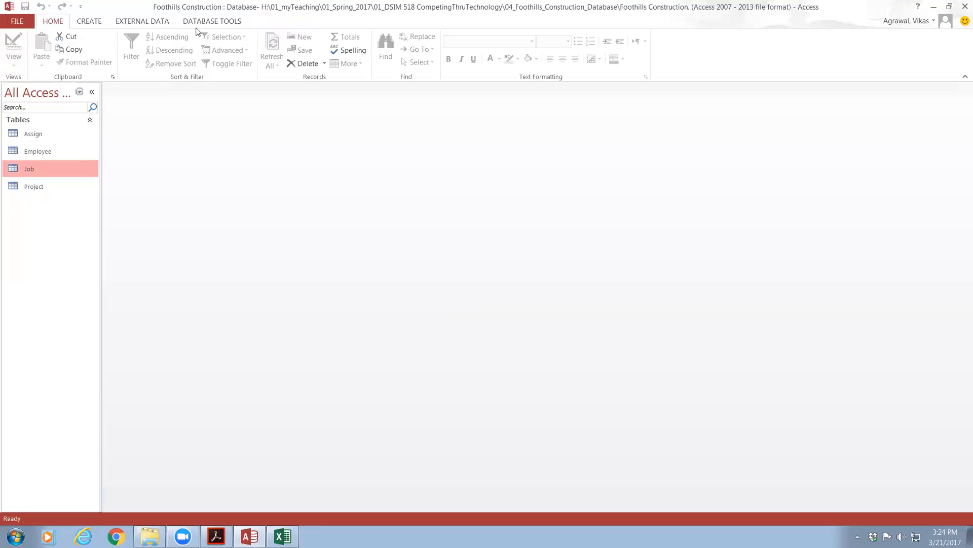
Step: Create a new query in design view based on the Project, Assign, Employee and Job tables
click(86, 24)
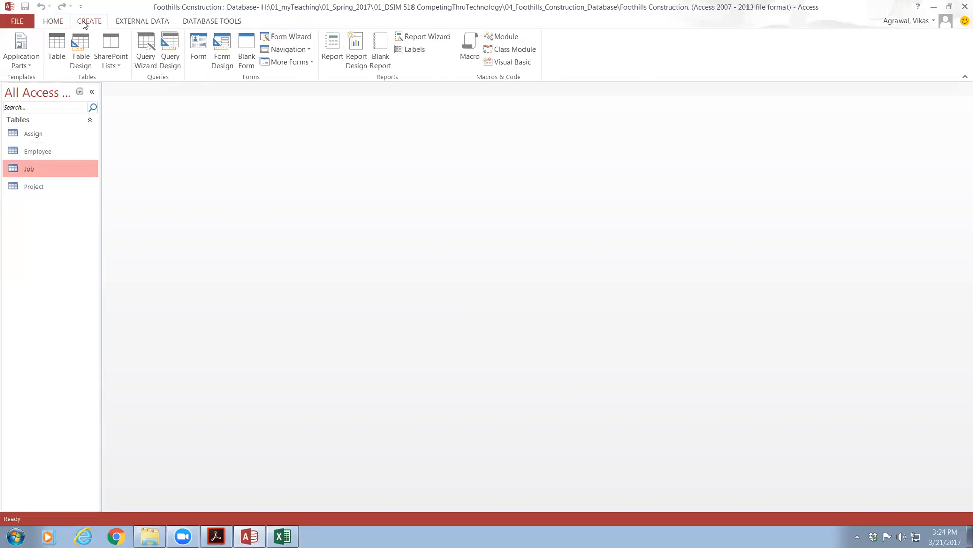
click(166, 46)
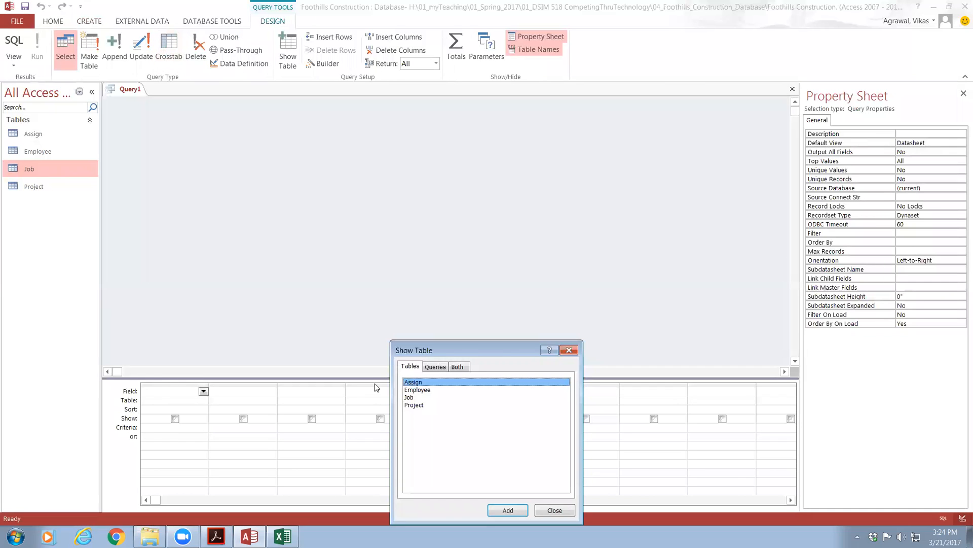
double_click(414, 405)
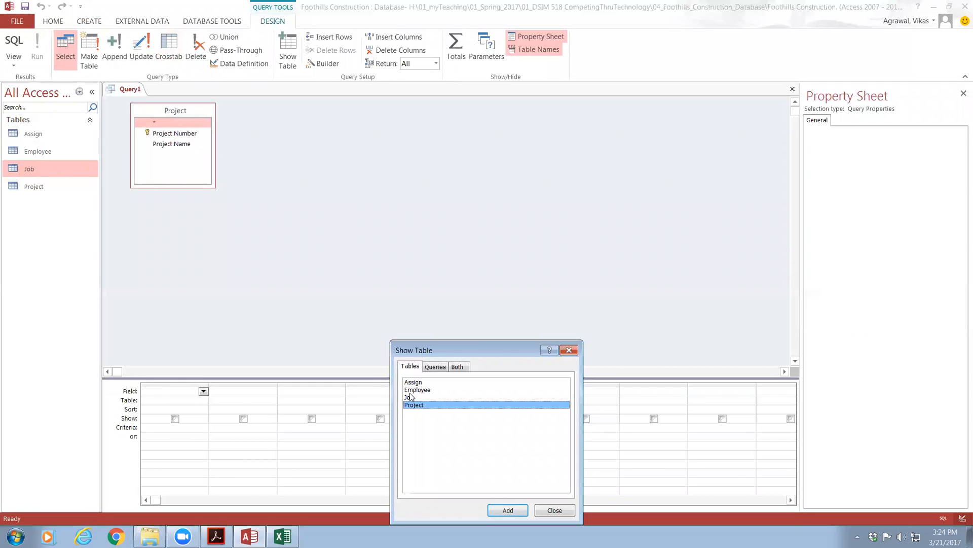
double_click(410, 383)
double_click(409, 389)
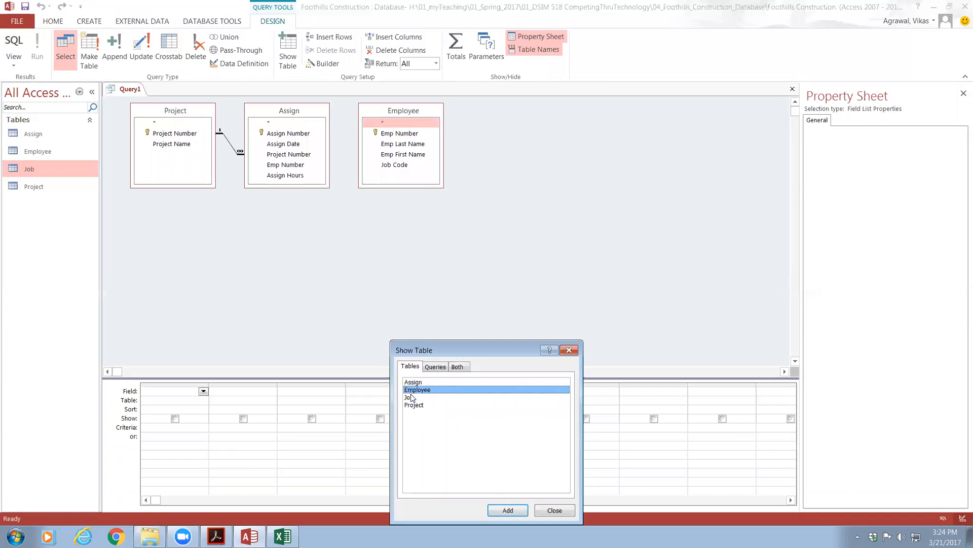
double_click(411, 397)
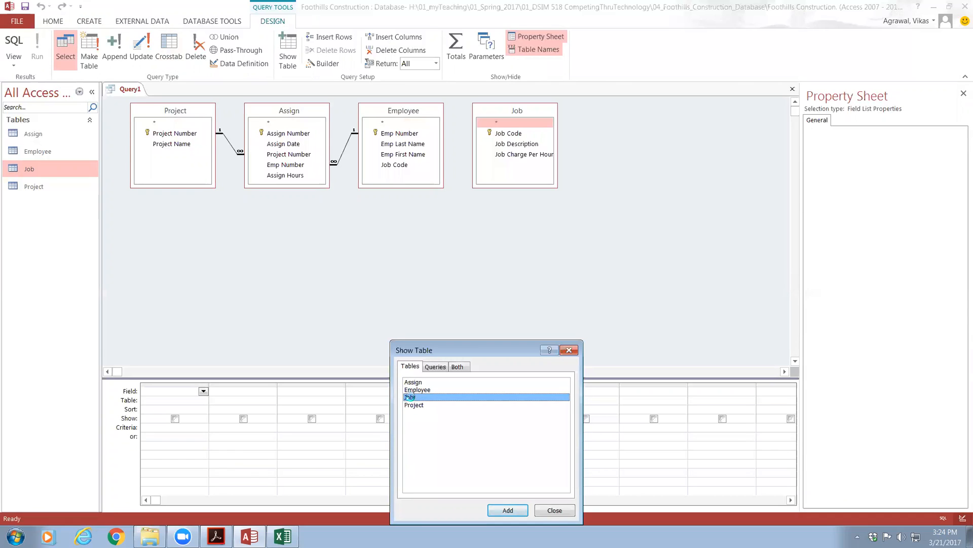
click(544, 512)
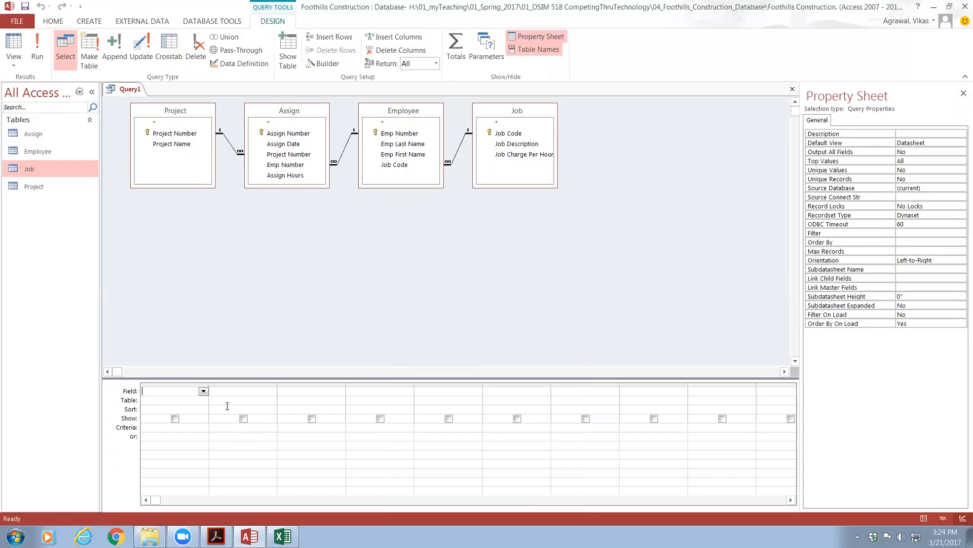
Step: Add Project Name, Assign Date, Emp Last Name, Emp First Name, Job Description, Assign Hours and Job Charge Per Hour to the query, following the PDF report
double_click(182, 144)
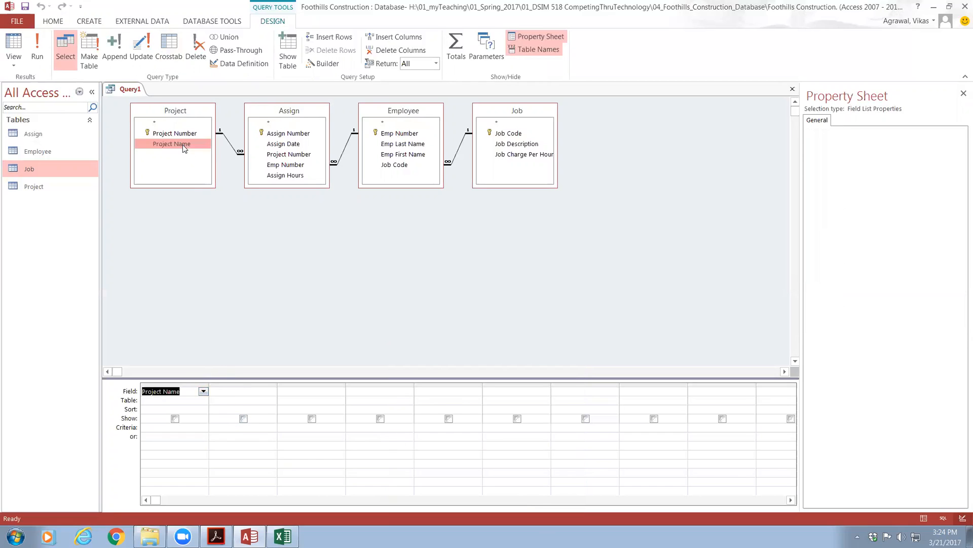
click(216, 536)
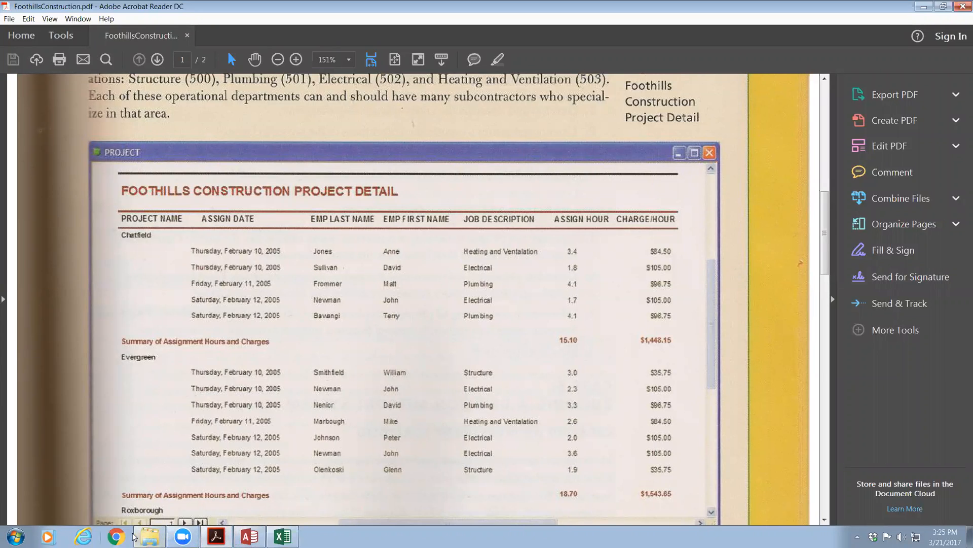
click(249, 536)
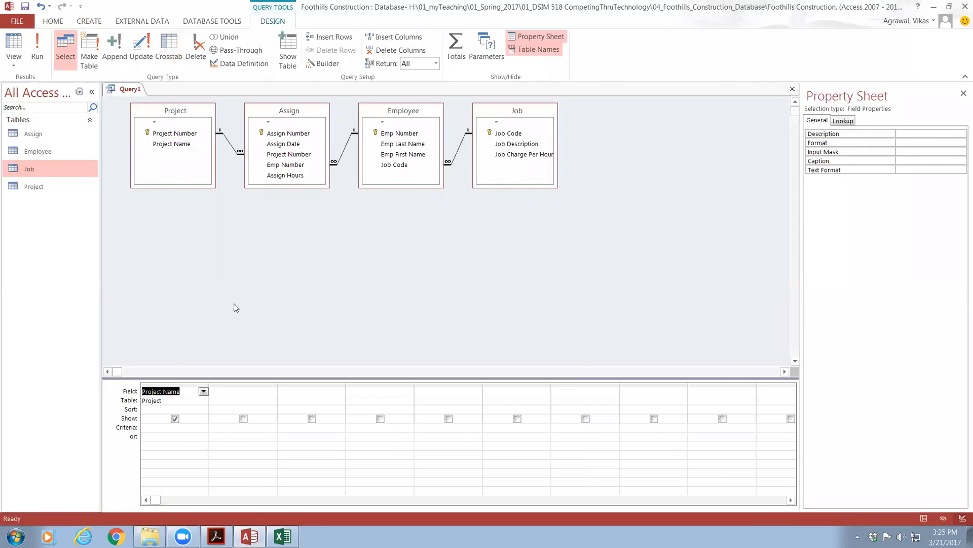
double_click(283, 144)
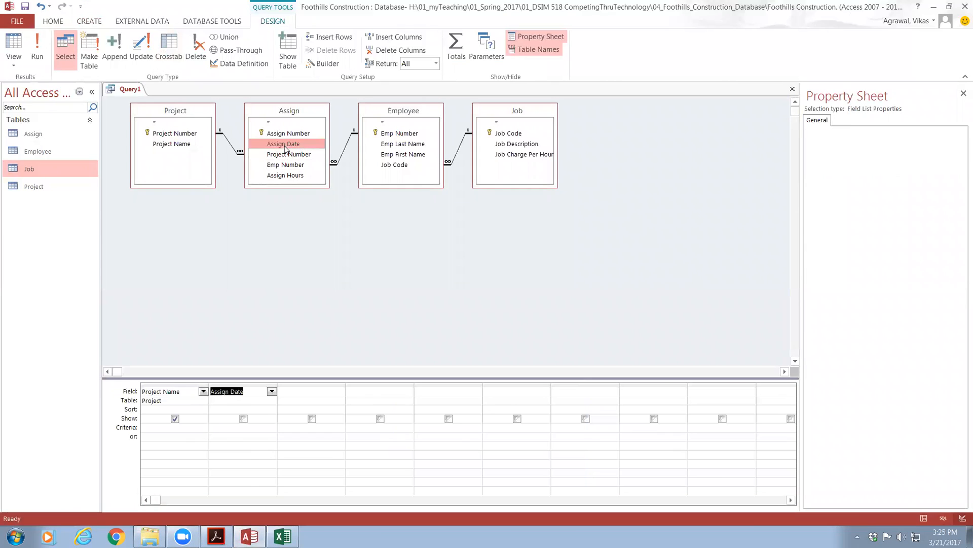
double_click(383, 145)
double_click(384, 154)
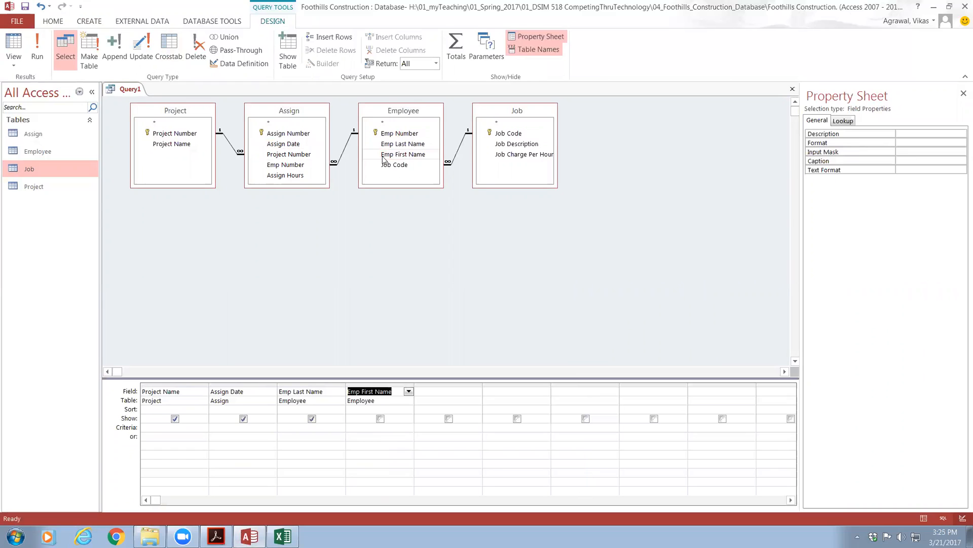
double_click(529, 145)
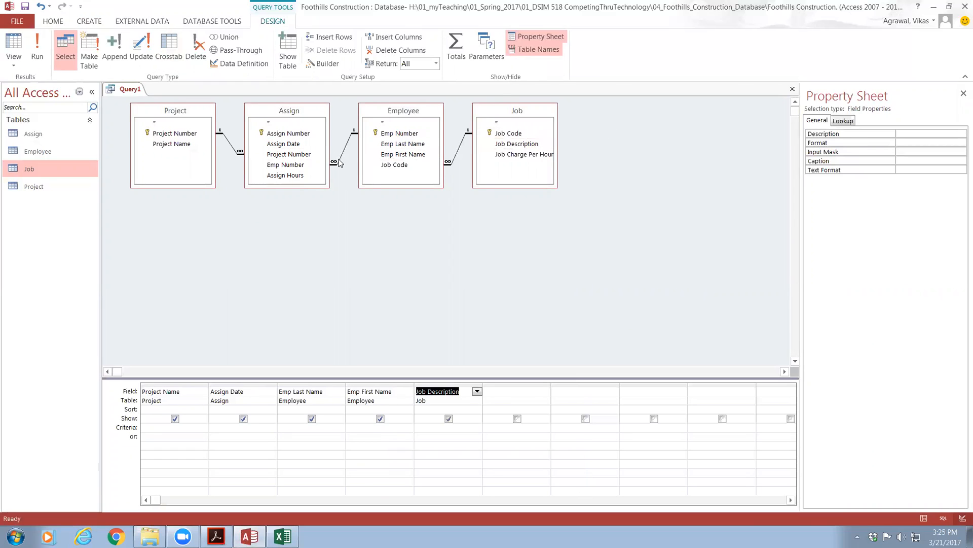
double_click(285, 176)
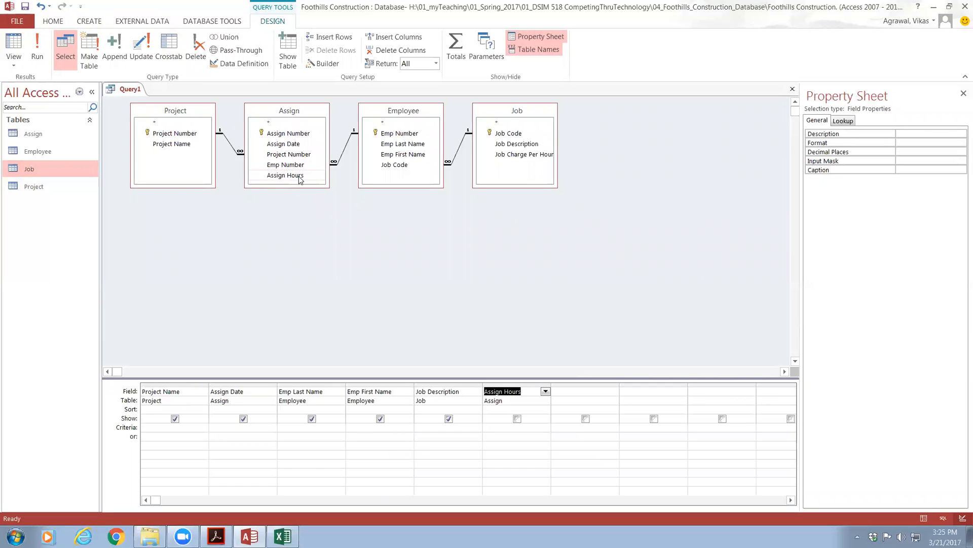
double_click(523, 155)
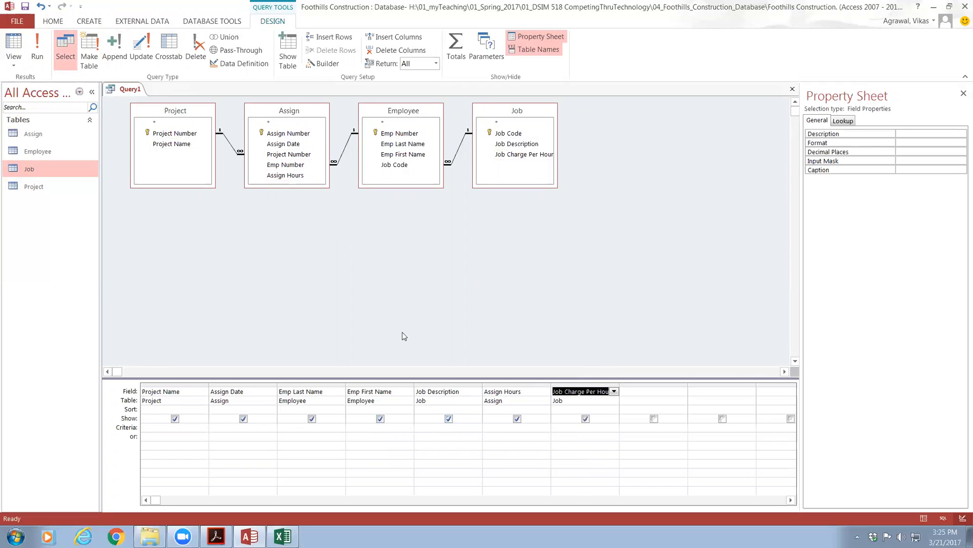
click(201, 394)
click(246, 452)
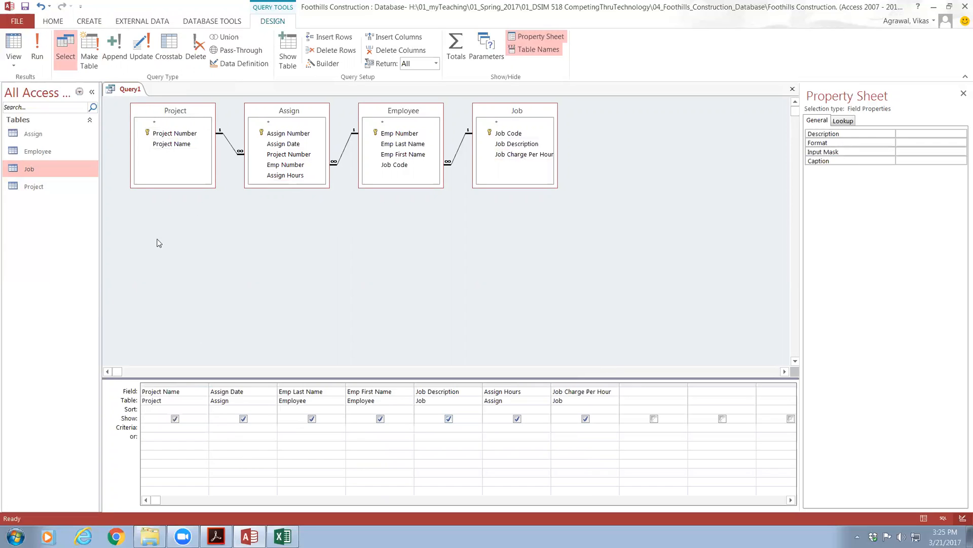
click(202, 392)
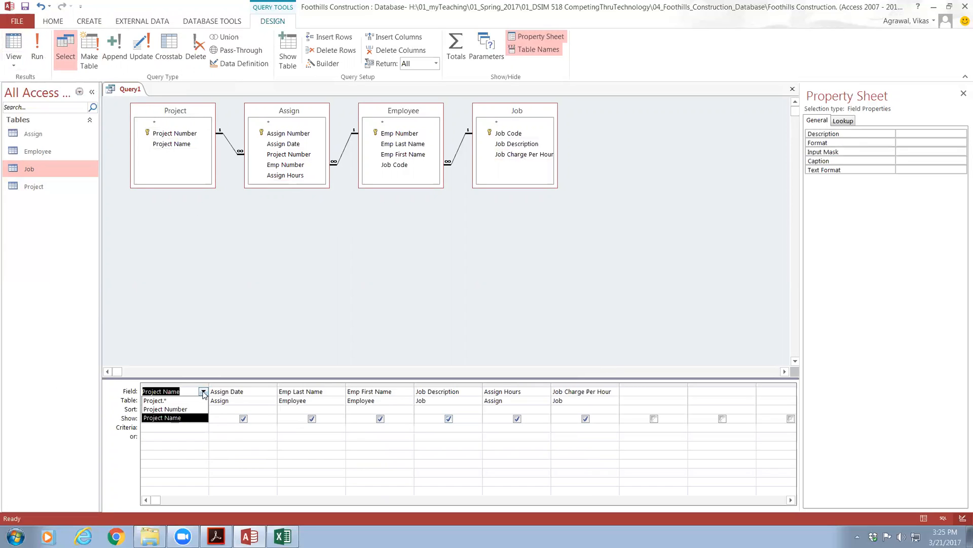
click(205, 393)
click(205, 395)
click(268, 485)
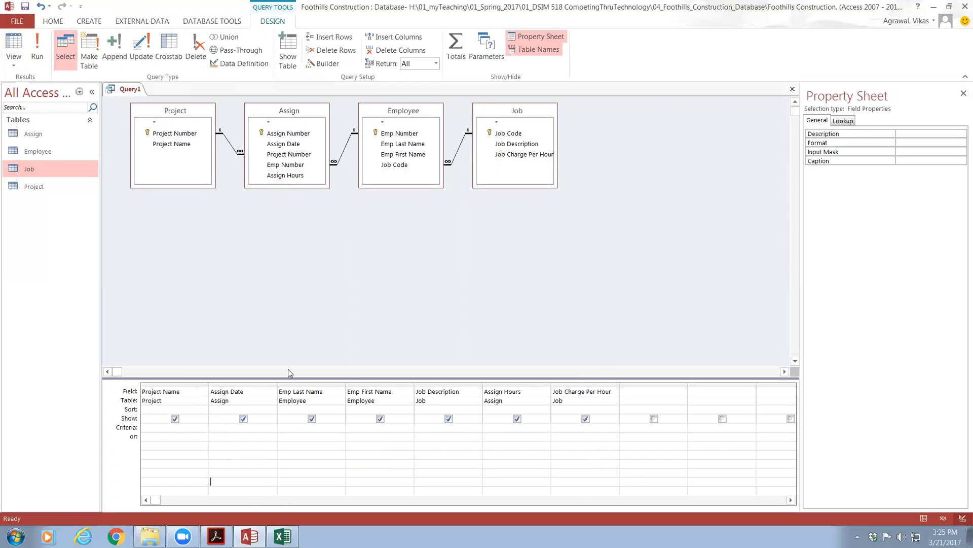
Step: Run the query, save it as Qry_Project_Details and close it
click(38, 48)
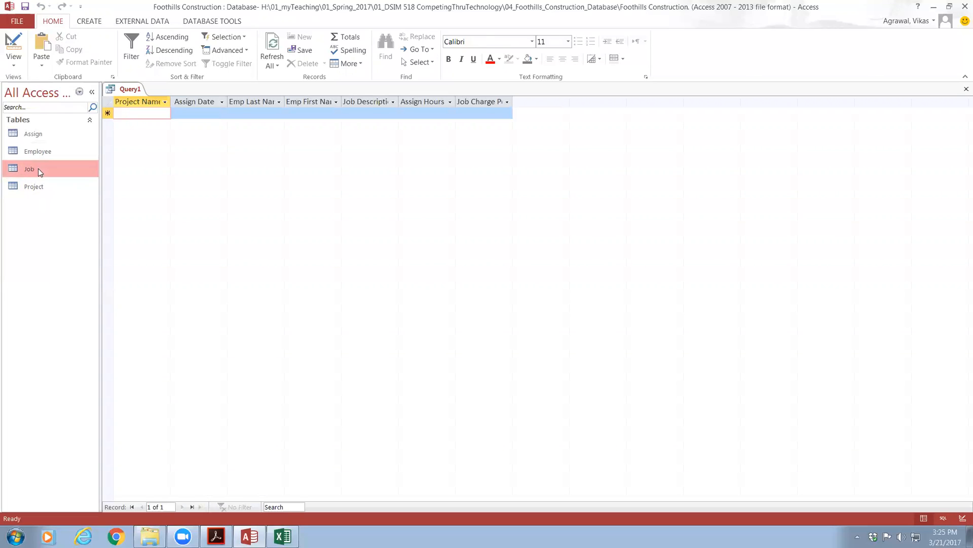
click(25, 8)
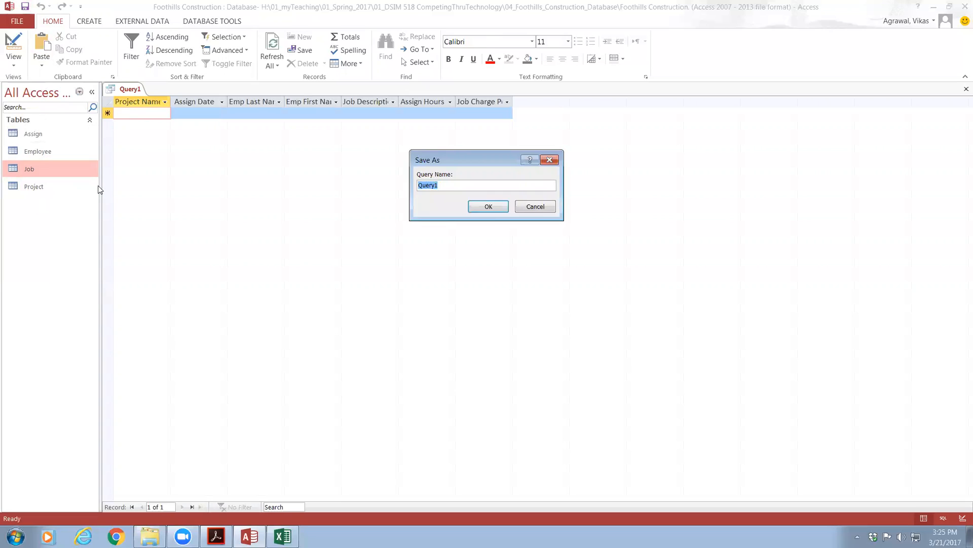
text(Q)
key(Return)
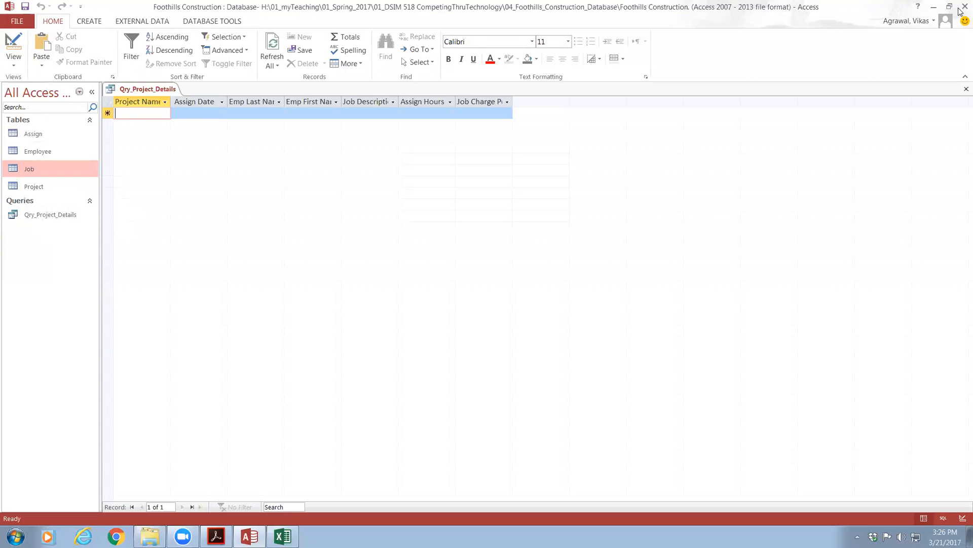
click(966, 89)
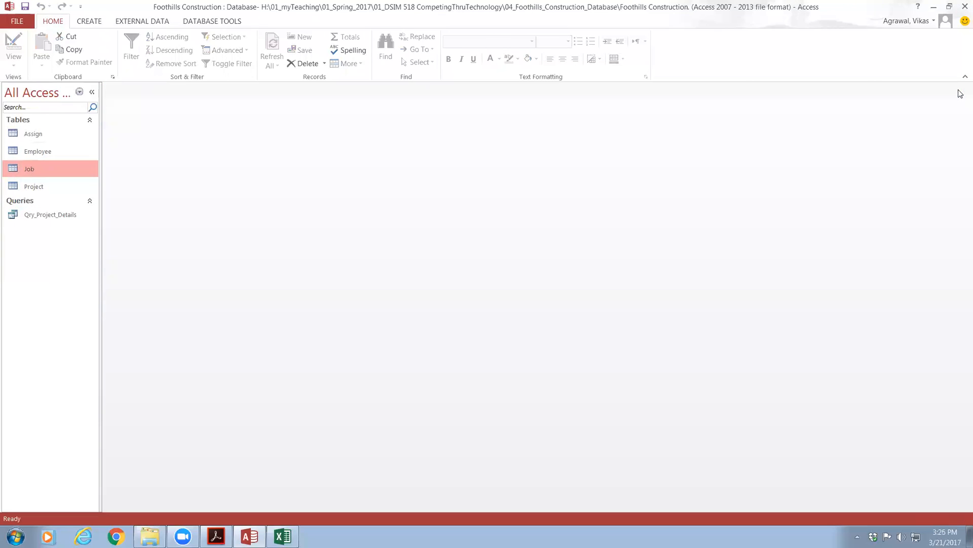
Step: Start a text file import for the Project table, using the PROJECT text file in the 04_Foothills_Construction_Database folder as the source
right_click(38, 187)
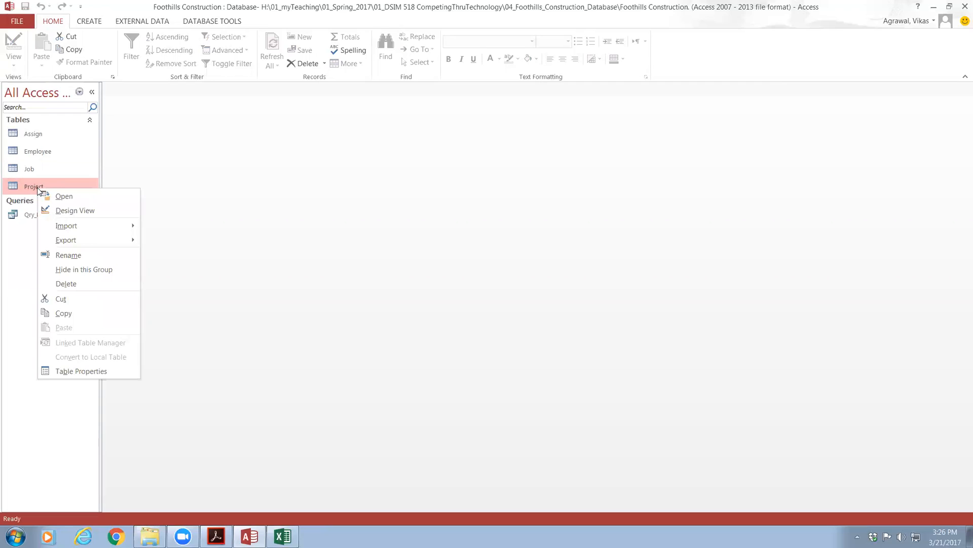
mouse_move(86, 225)
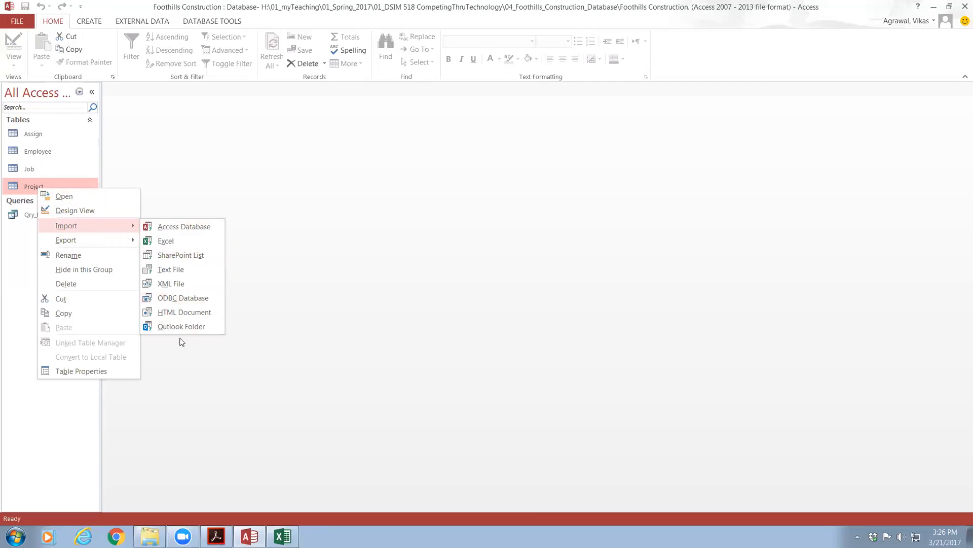
click(159, 273)
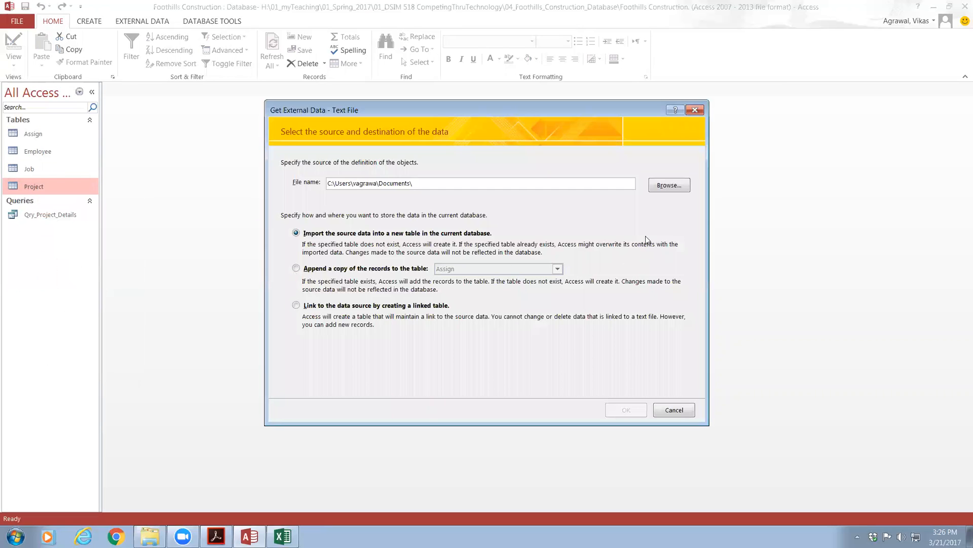
click(662, 185)
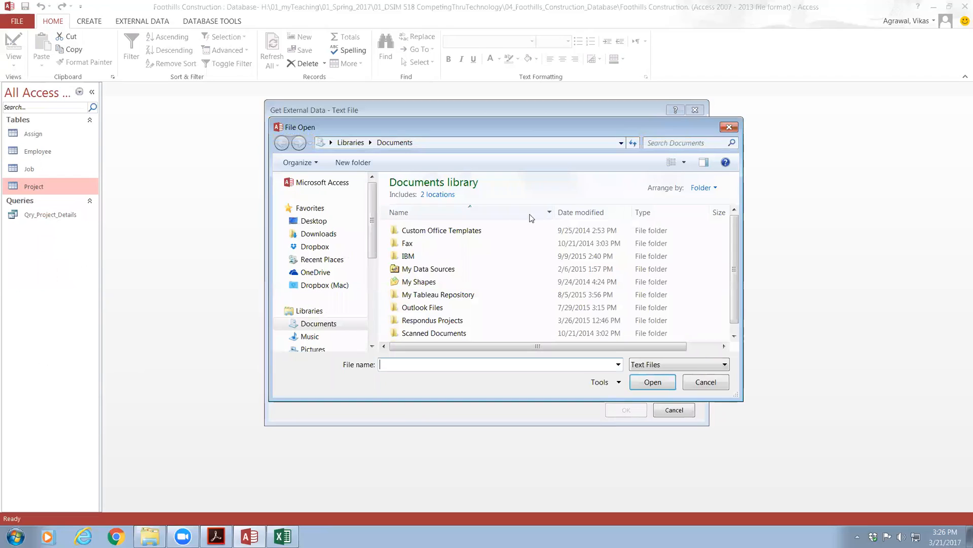
drag(372, 223, 369, 297)
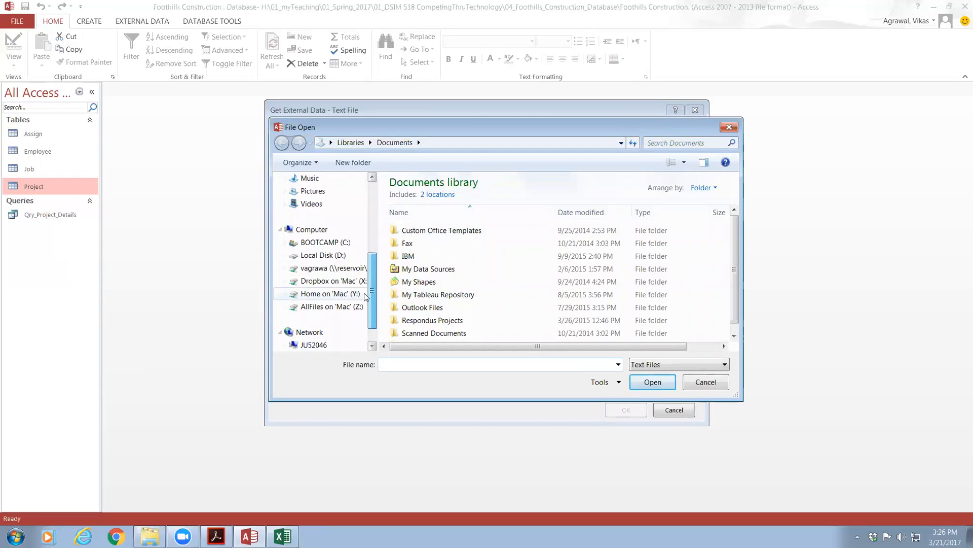
click(325, 268)
double_click(435, 202)
double_click(435, 202)
double_click(435, 201)
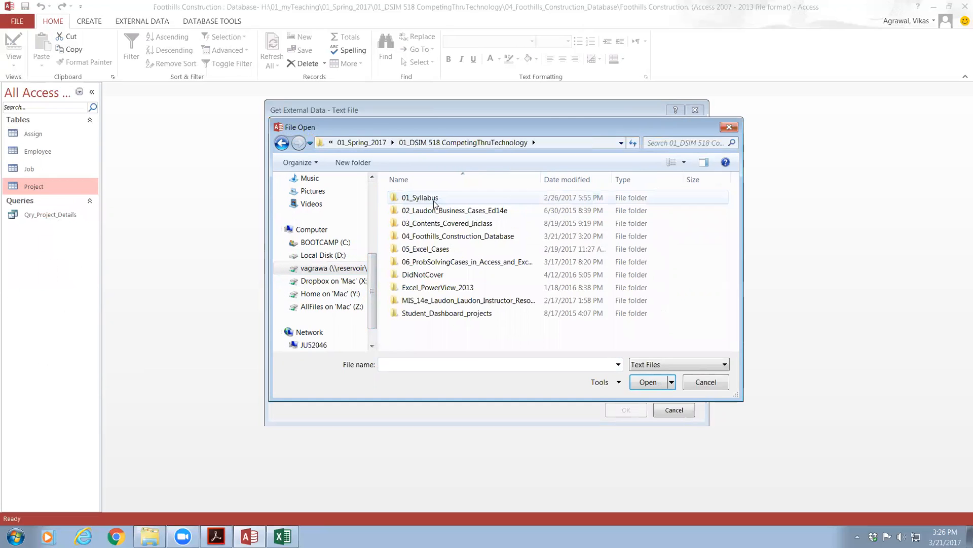
double_click(440, 238)
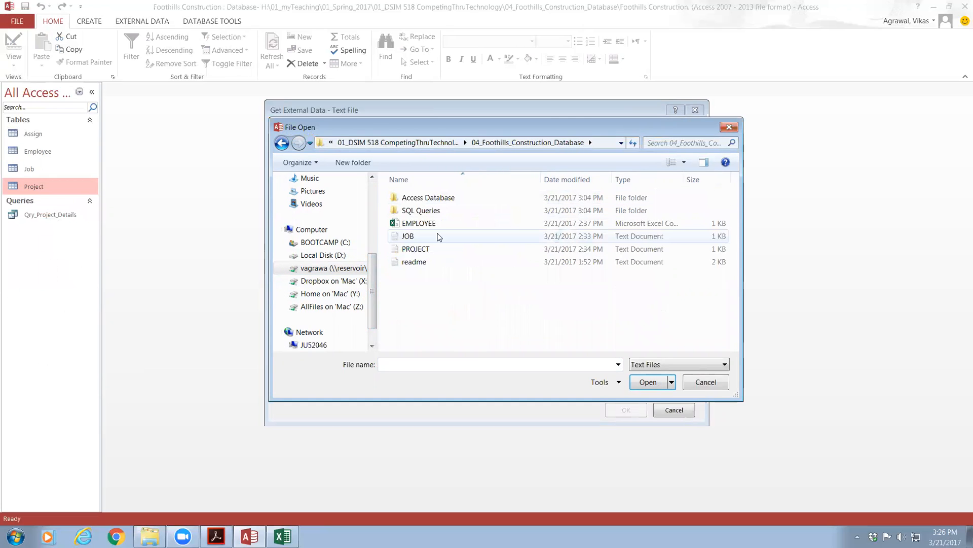
double_click(404, 252)
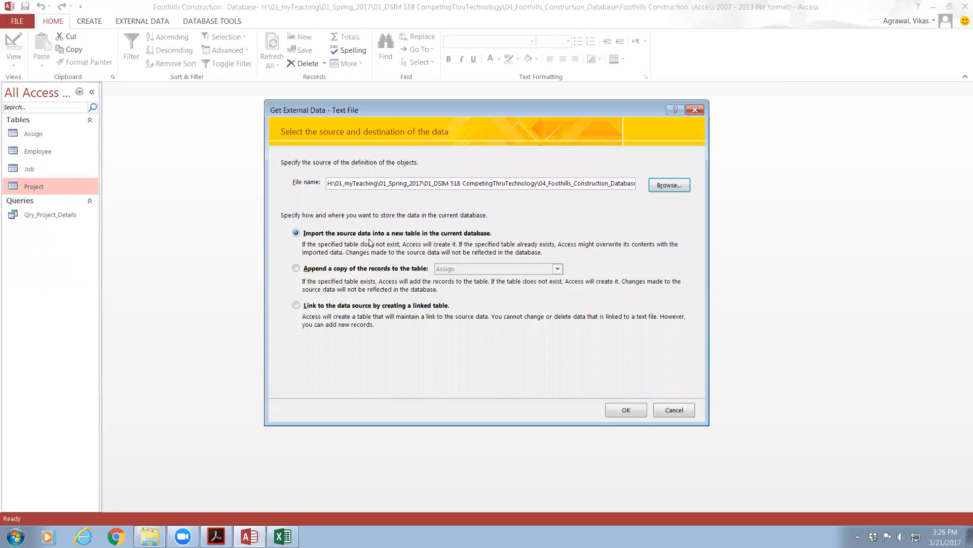
Step: Set the text import to append a copy of the records to the Project table and proceed to the import wizard
click(359, 273)
click(455, 270)
click(451, 304)
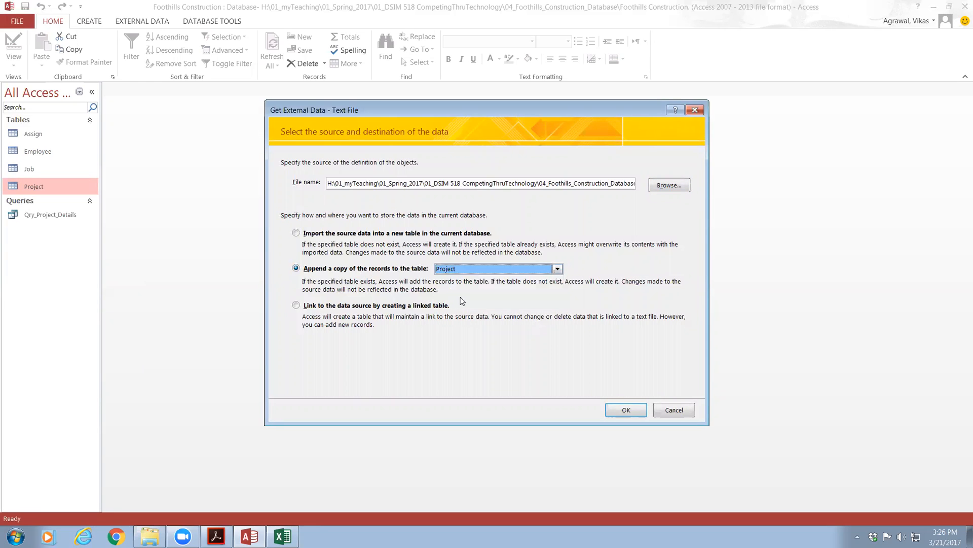
click(615, 408)
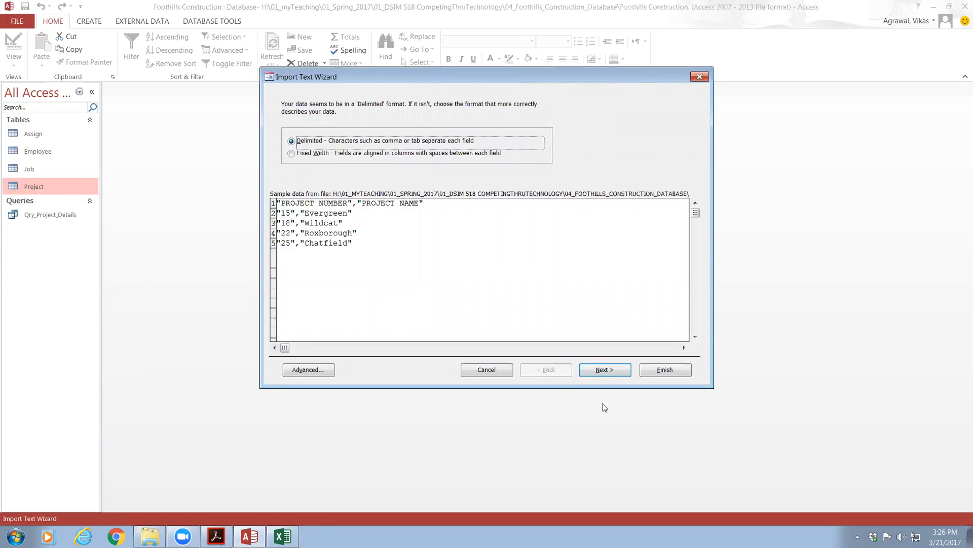
Step: Import the comma-delimited project data with the first row as field names, without saving the import steps, and check the Project table
click(603, 370)
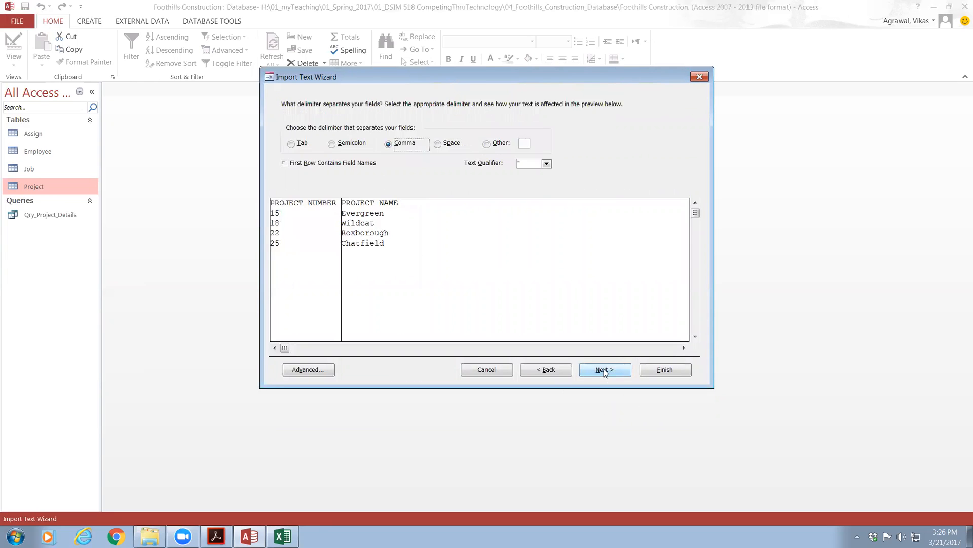
click(336, 163)
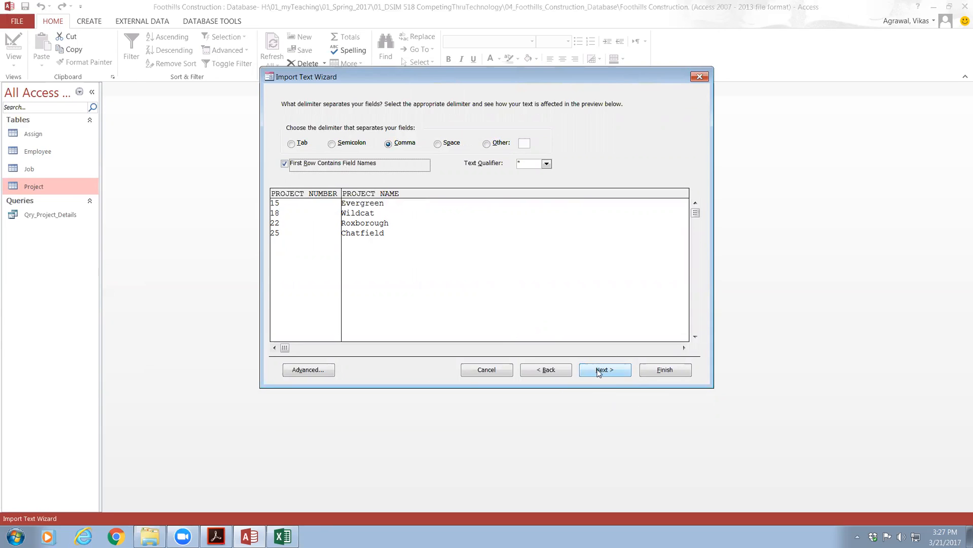
click(282, 536)
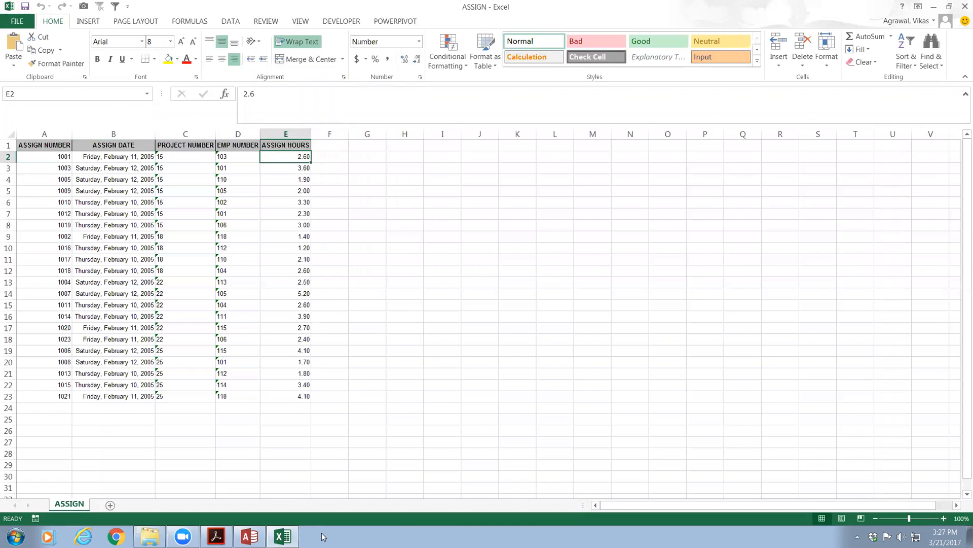
click(251, 536)
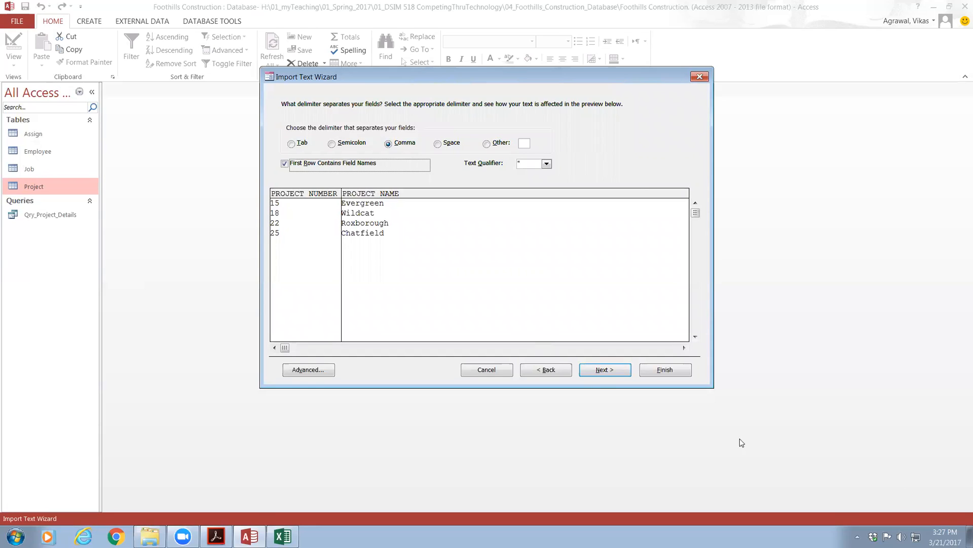
click(611, 372)
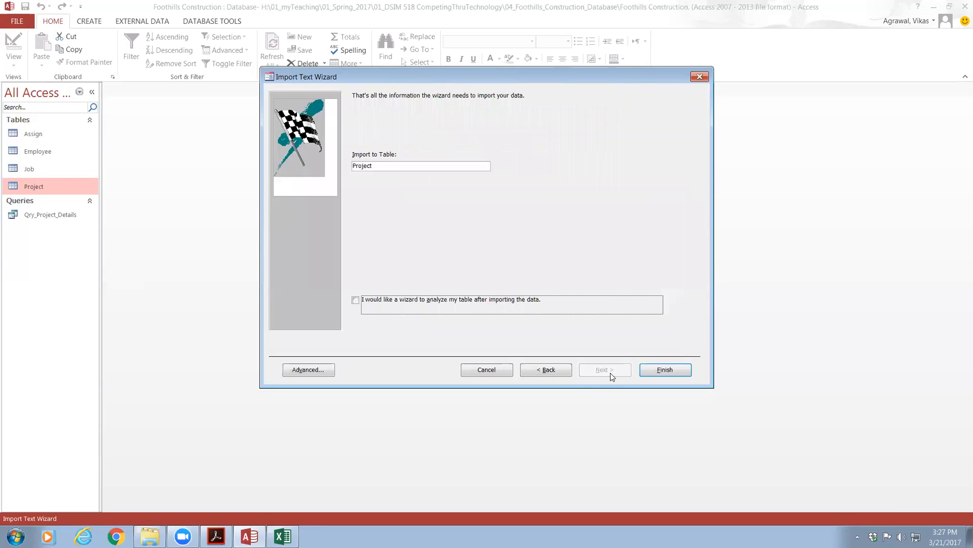
click(661, 375)
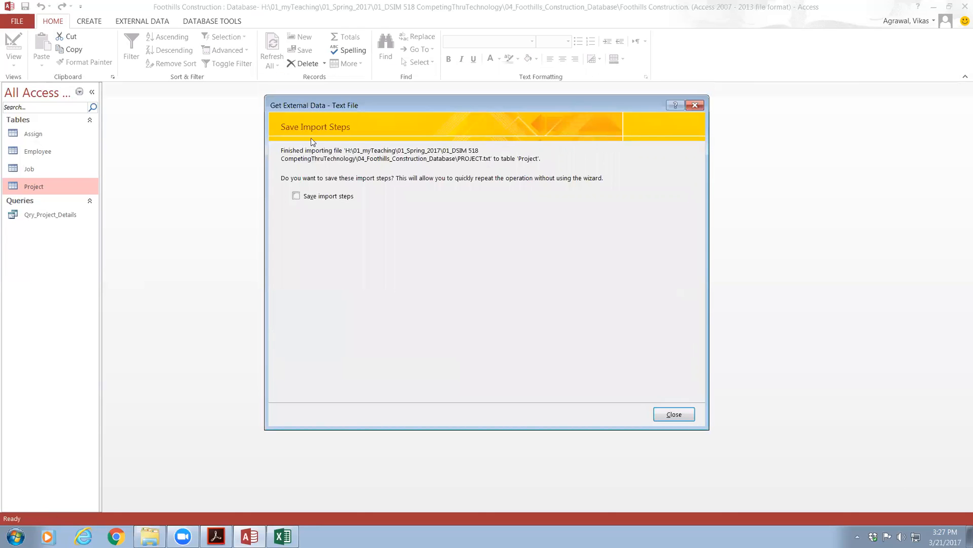
click(673, 415)
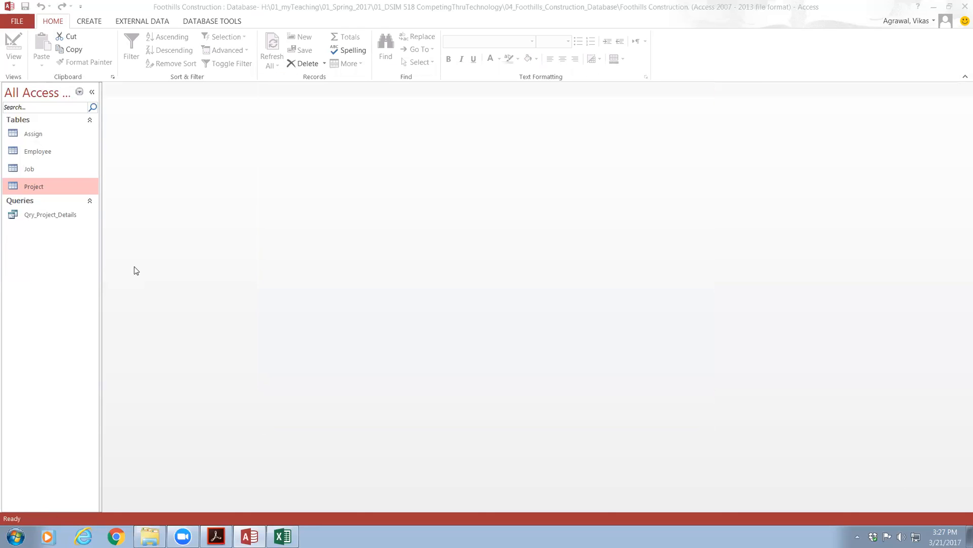
double_click(29, 188)
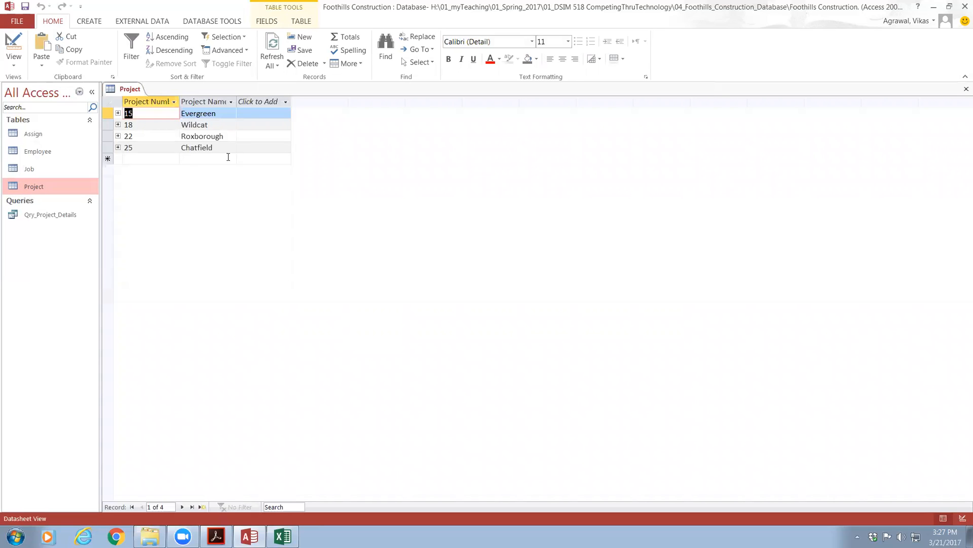
click(966, 88)
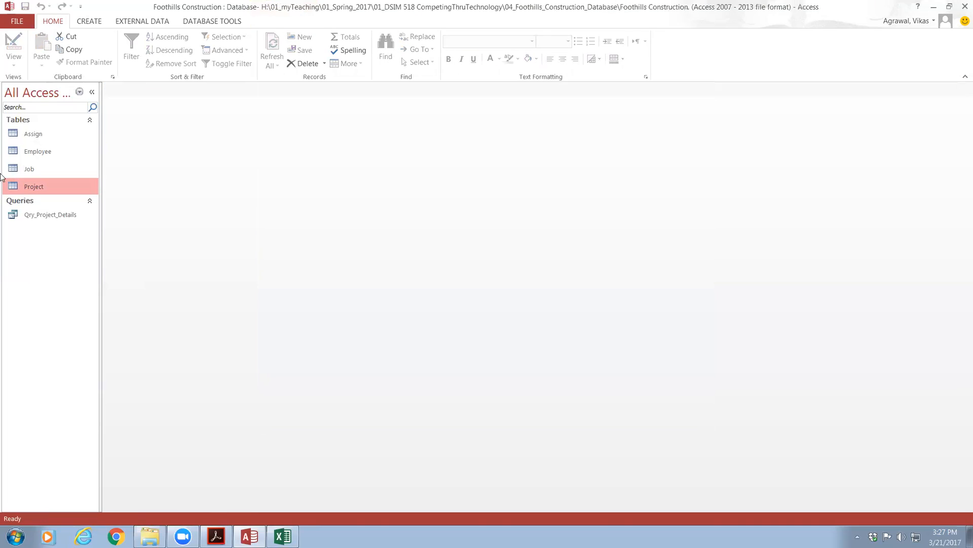
Step: Import the source data into the Job table and open the table to check its records
right_click(45, 171)
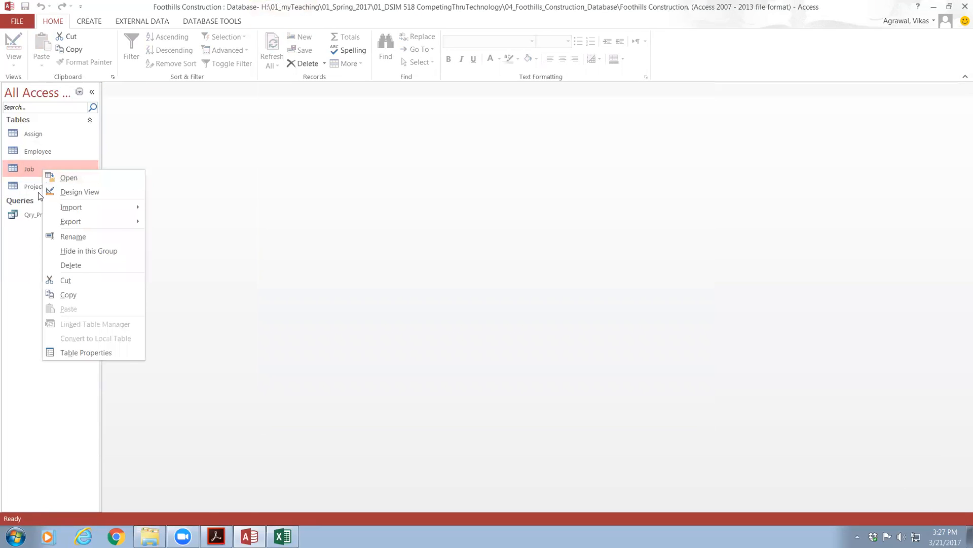
mouse_move(52, 222)
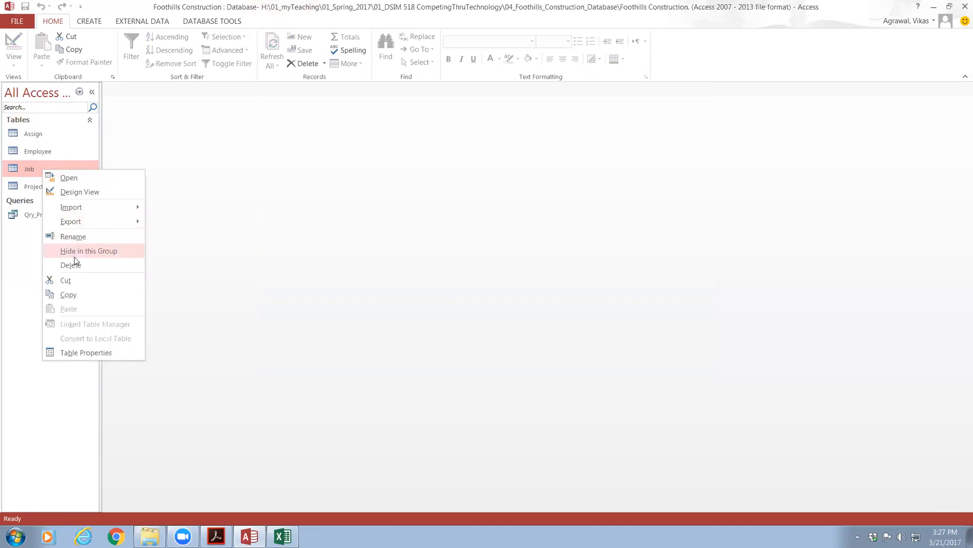
mouse_move(82, 213)
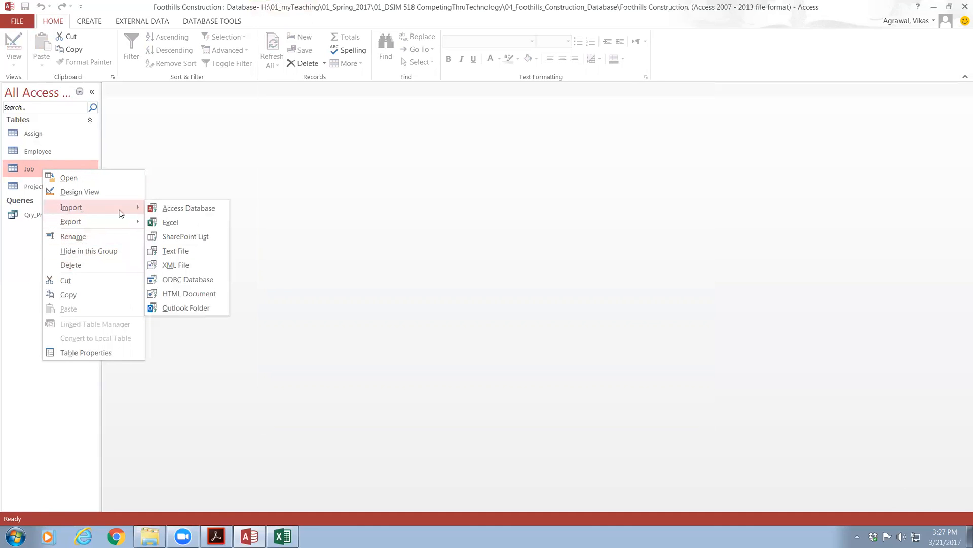
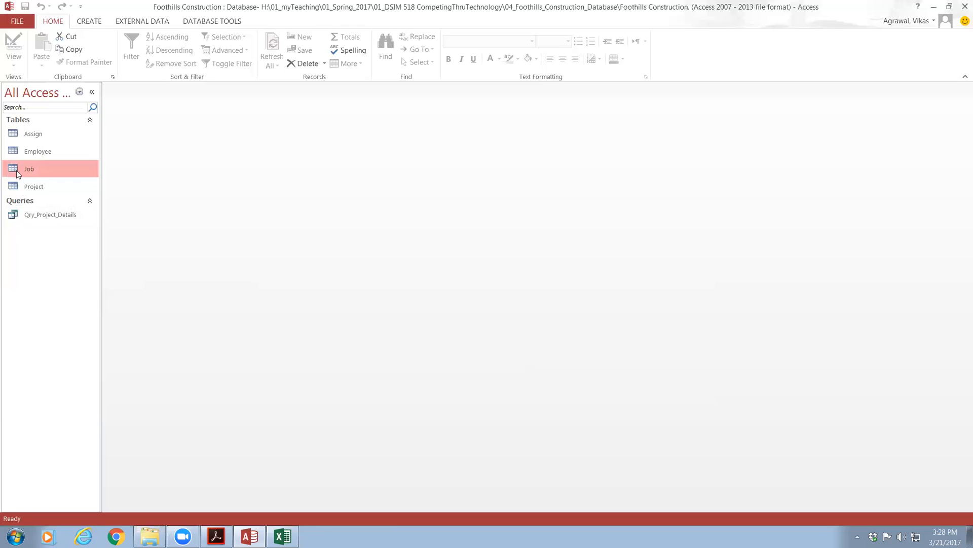
double_click(17, 170)
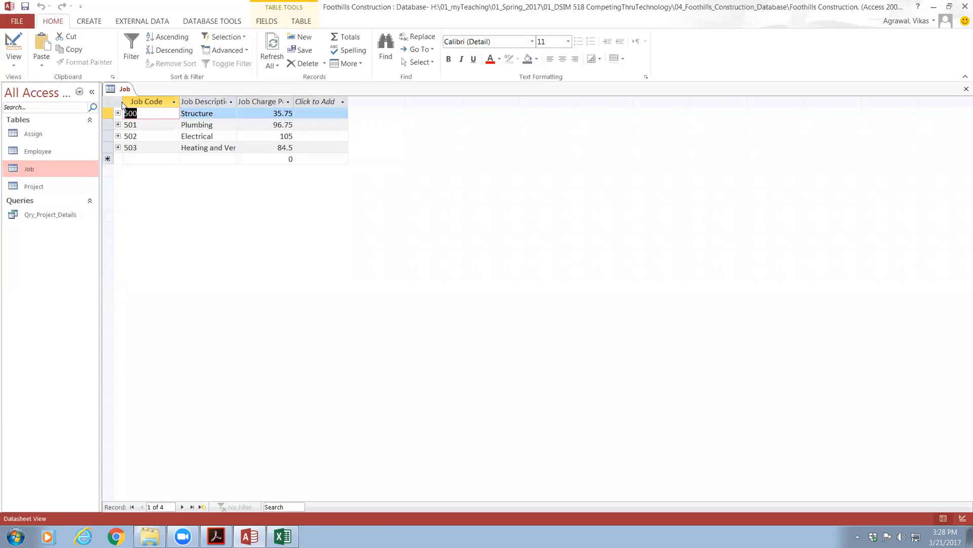
click(966, 89)
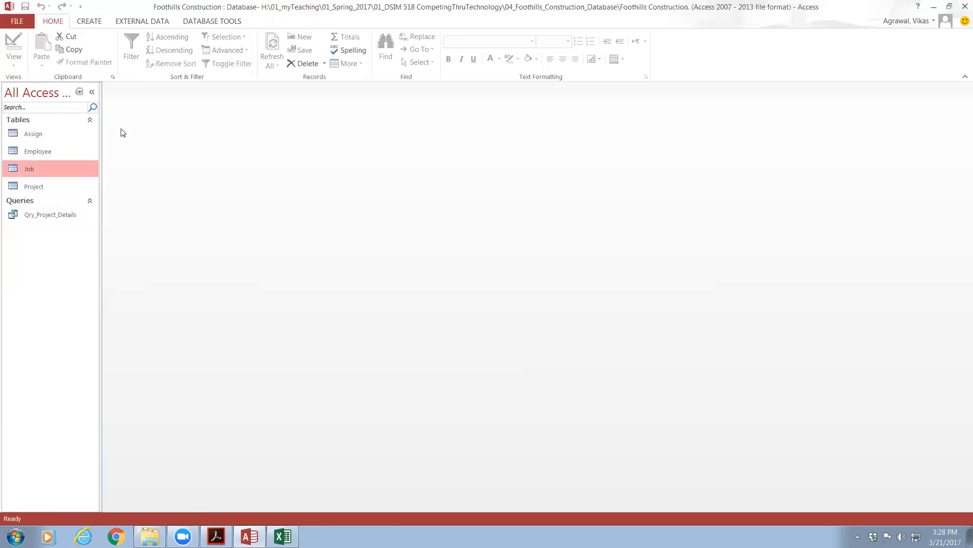
Step: Start a text file import for the Employee table, using the EMPLOYEE CSV file in the 04_Foothills_Construction_Database folder as the source
double_click(41, 153)
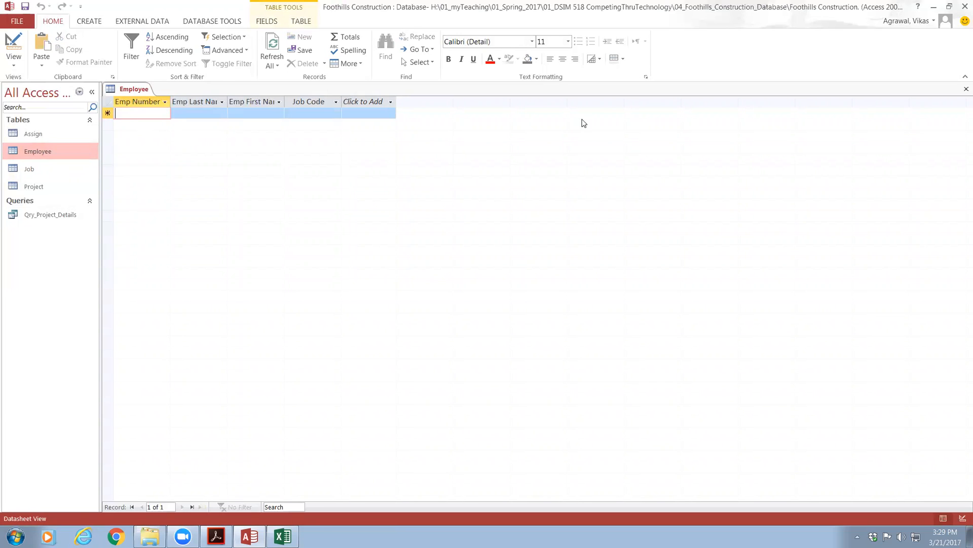
click(964, 89)
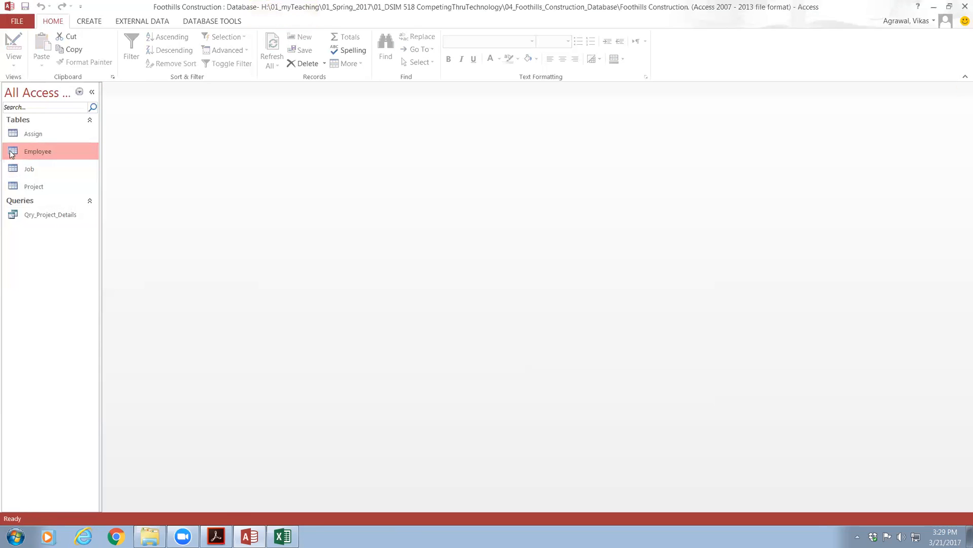
right_click(33, 152)
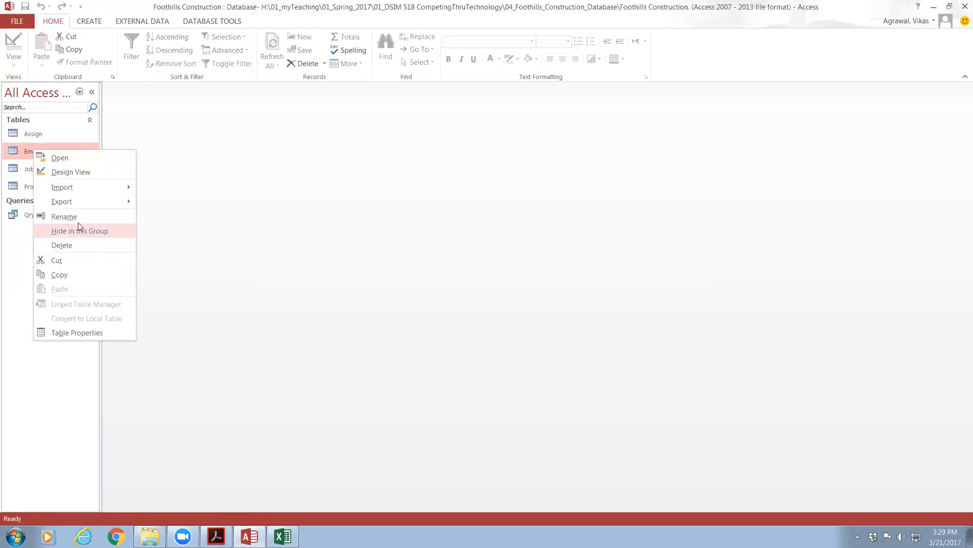
mouse_move(78, 190)
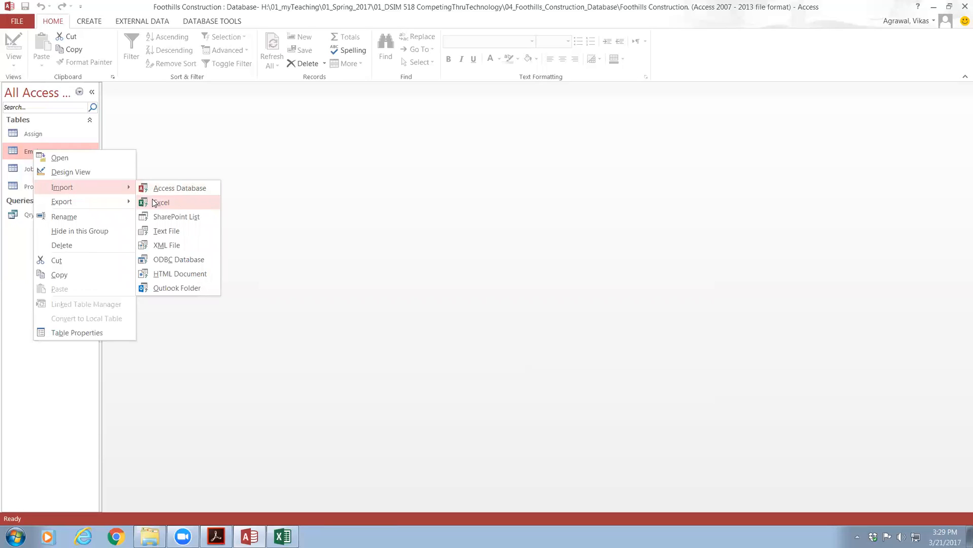
click(158, 237)
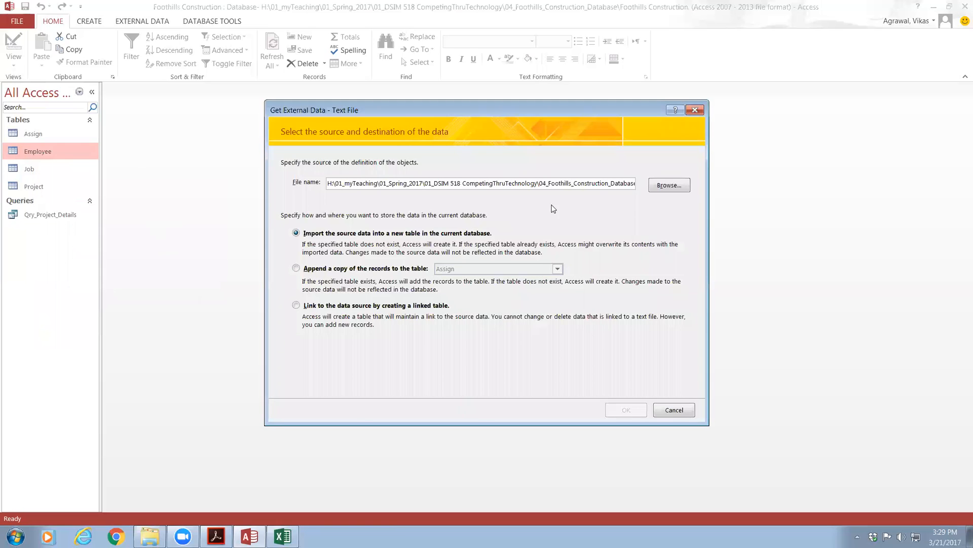
click(668, 186)
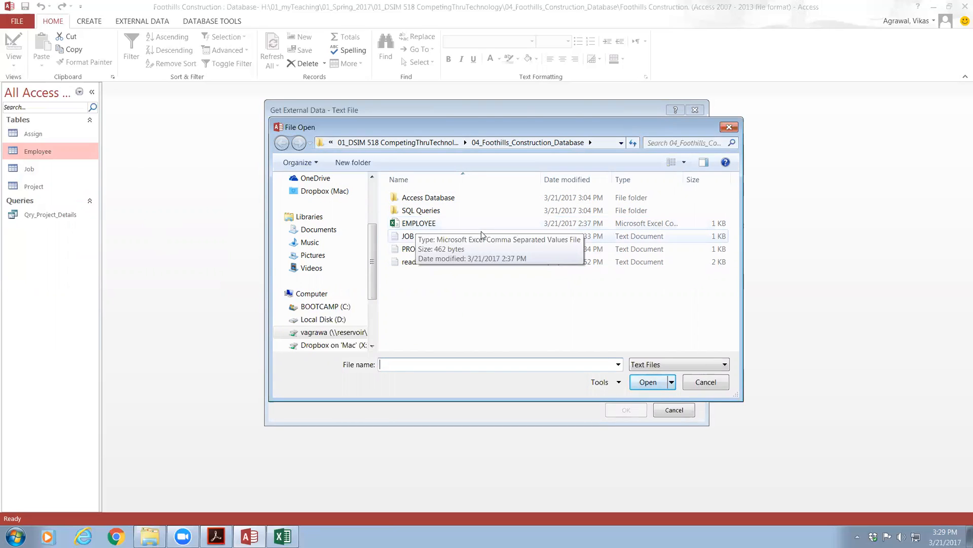
drag(682, 182, 745, 182)
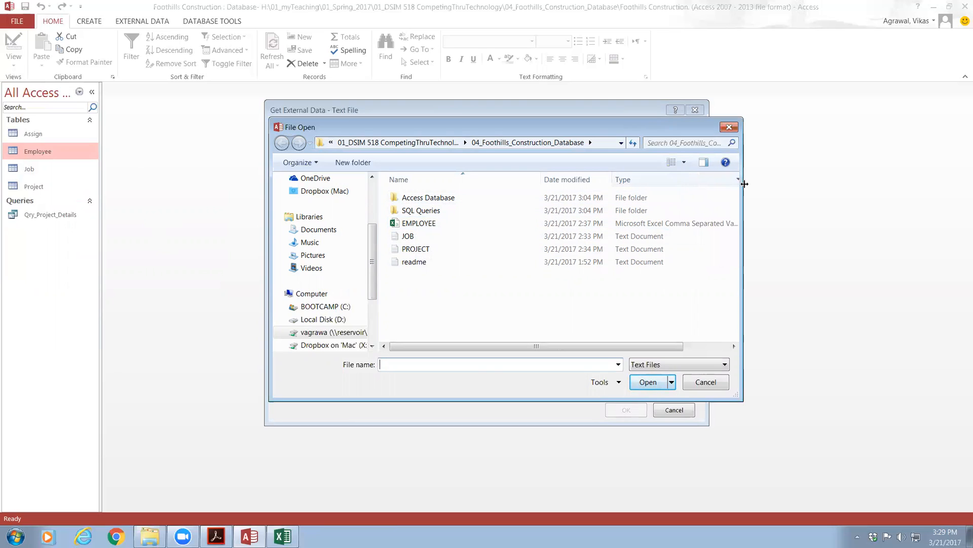
drag(639, 347, 680, 344)
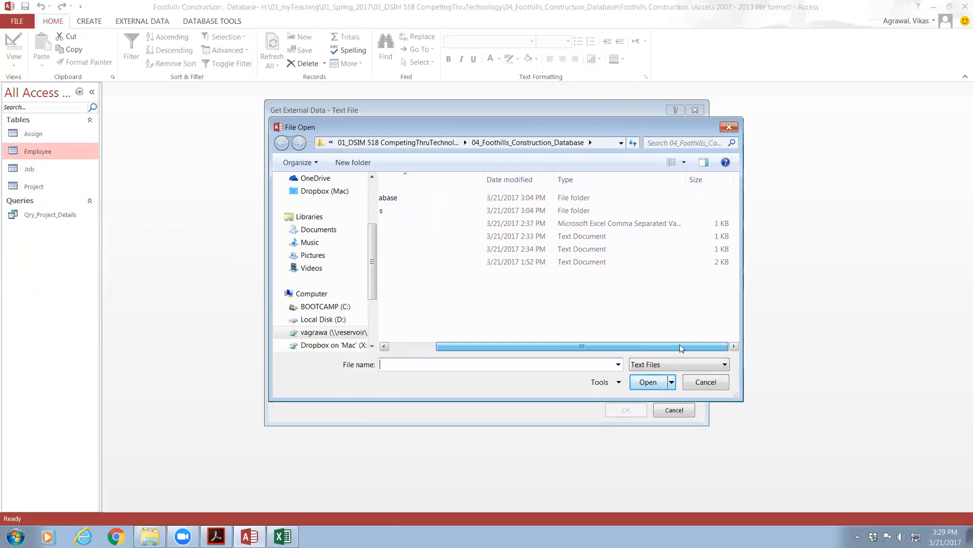
drag(684, 181, 741, 181)
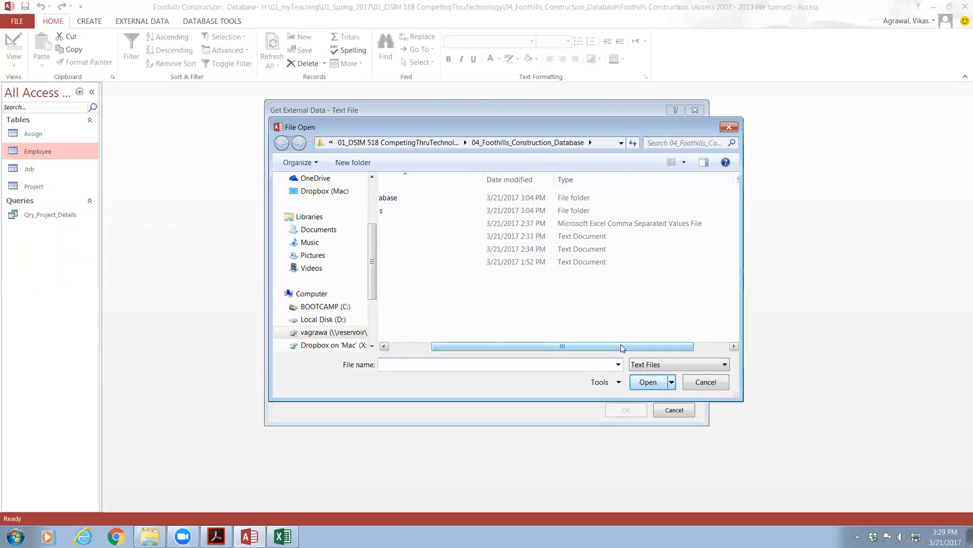
drag(623, 346, 446, 349)
double_click(418, 223)
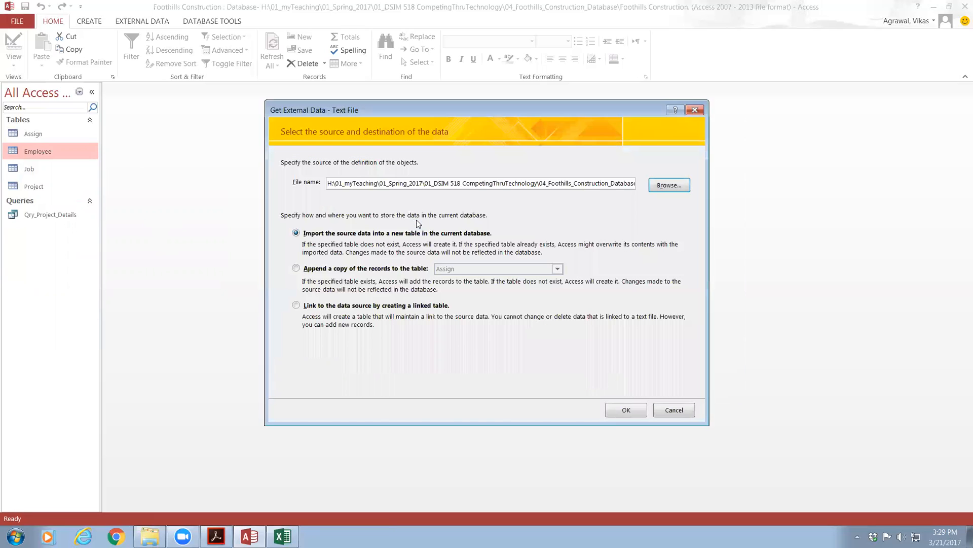
Step: Set the text import to append a copy of the records to the Employee table and proceed to the import wizard
click(399, 270)
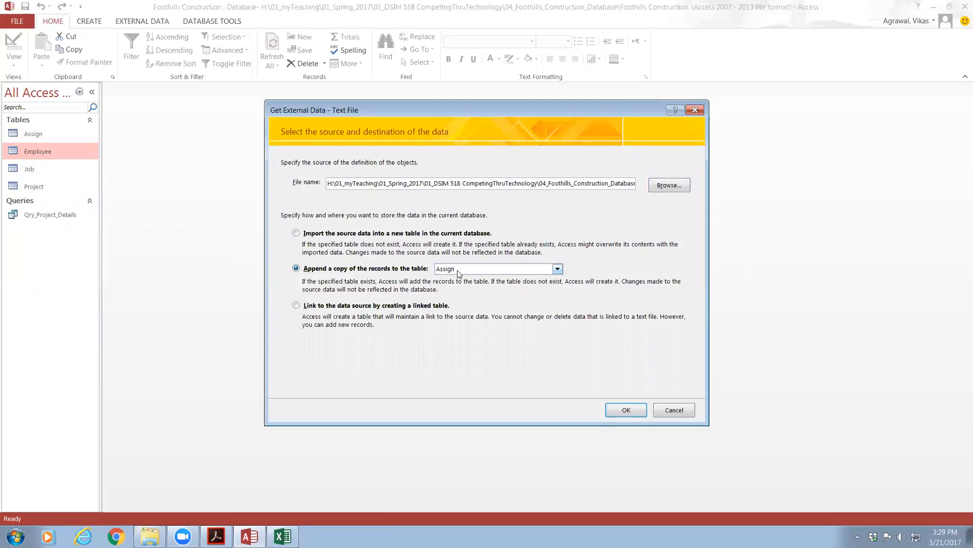
click(472, 270)
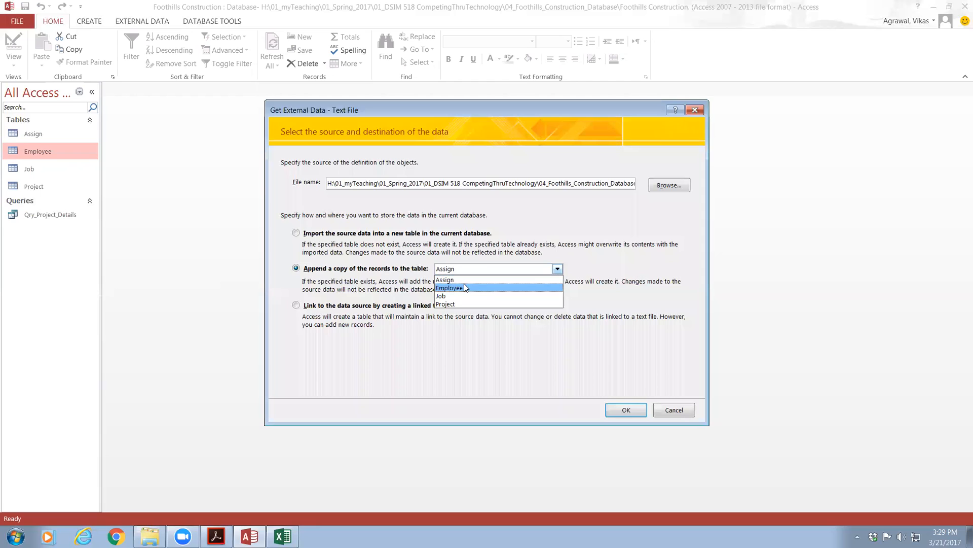
click(464, 284)
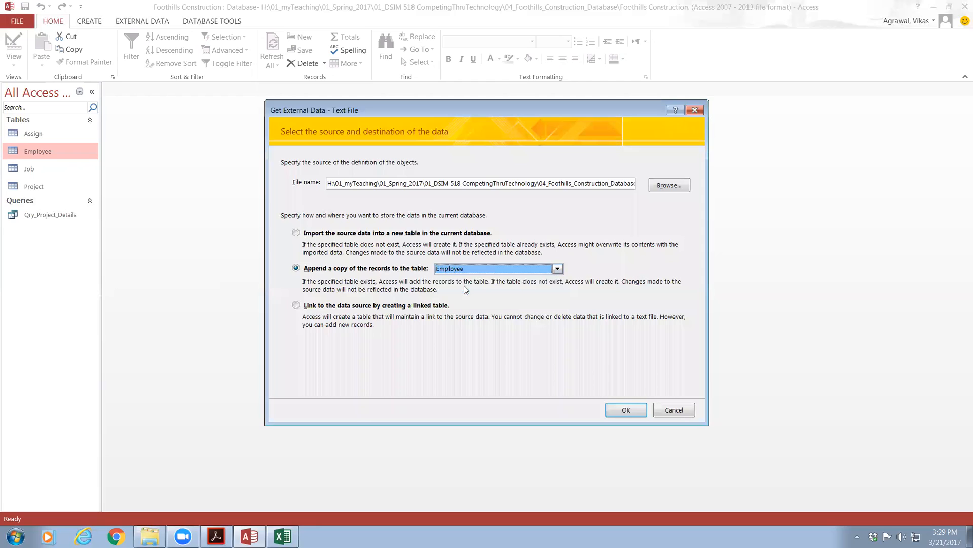
click(621, 410)
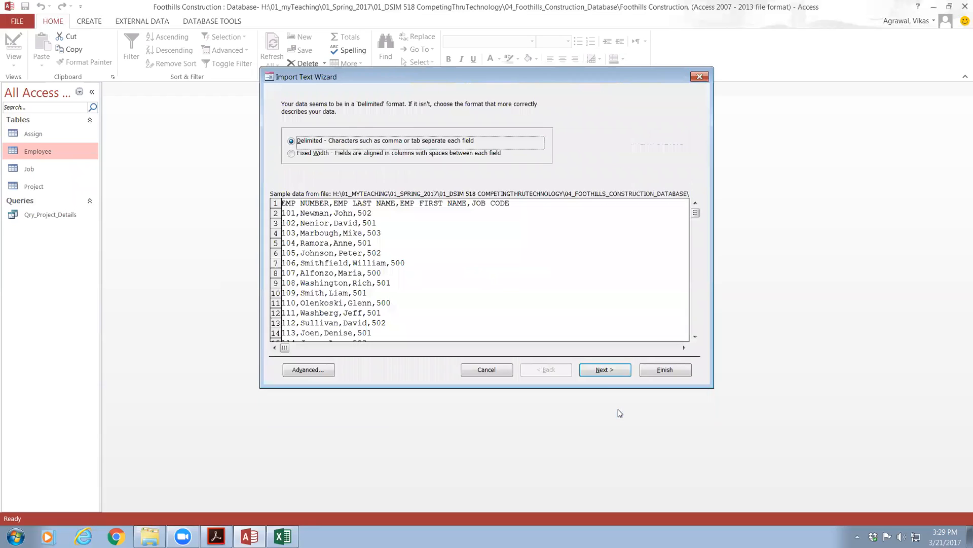
Step: Import the comma-delimited employee data with the first row as field names, without saving the import steps, and open the Employee table
click(604, 369)
click(344, 163)
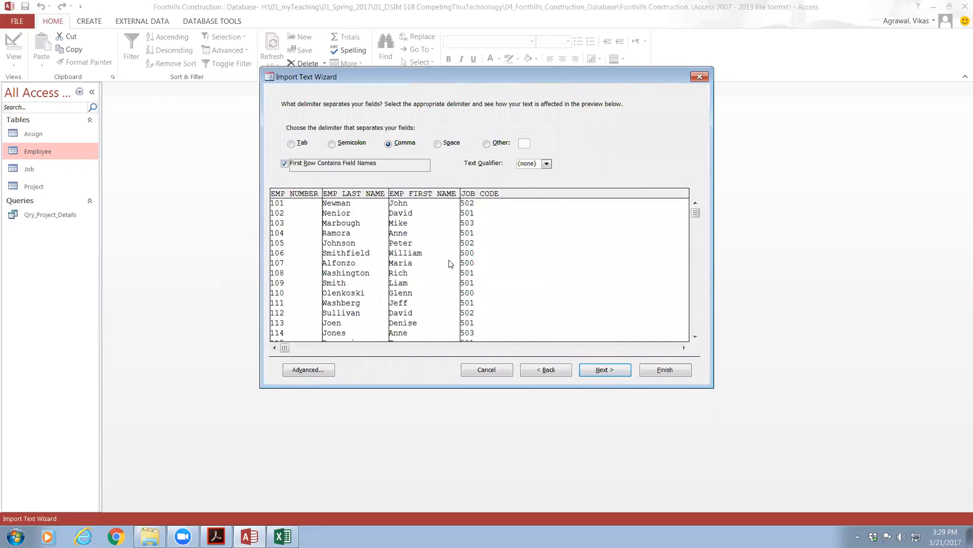
click(662, 370)
click(667, 371)
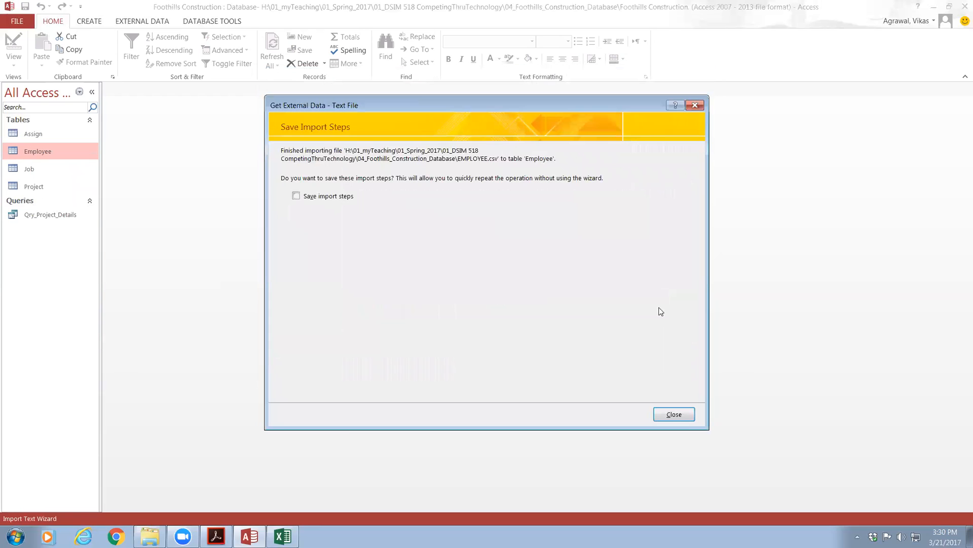
click(695, 105)
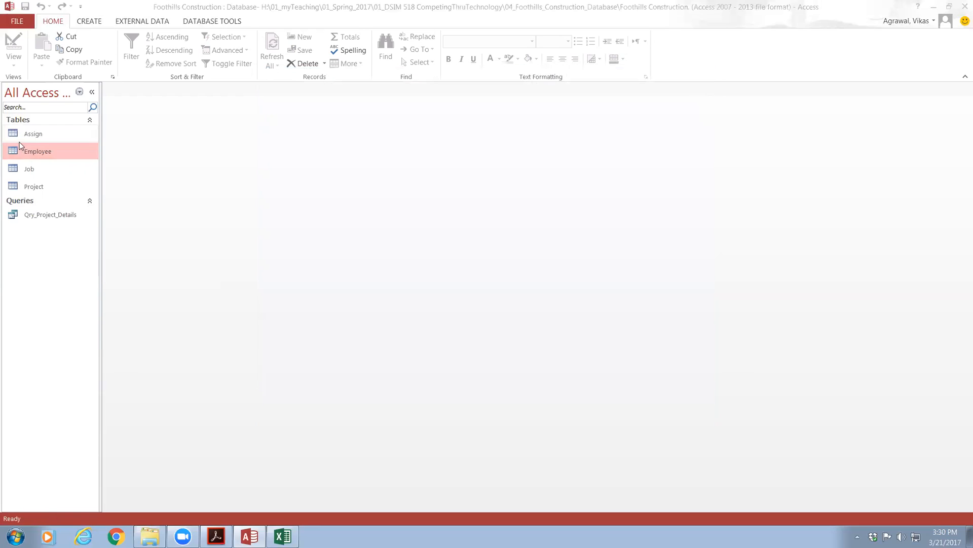
double_click(32, 151)
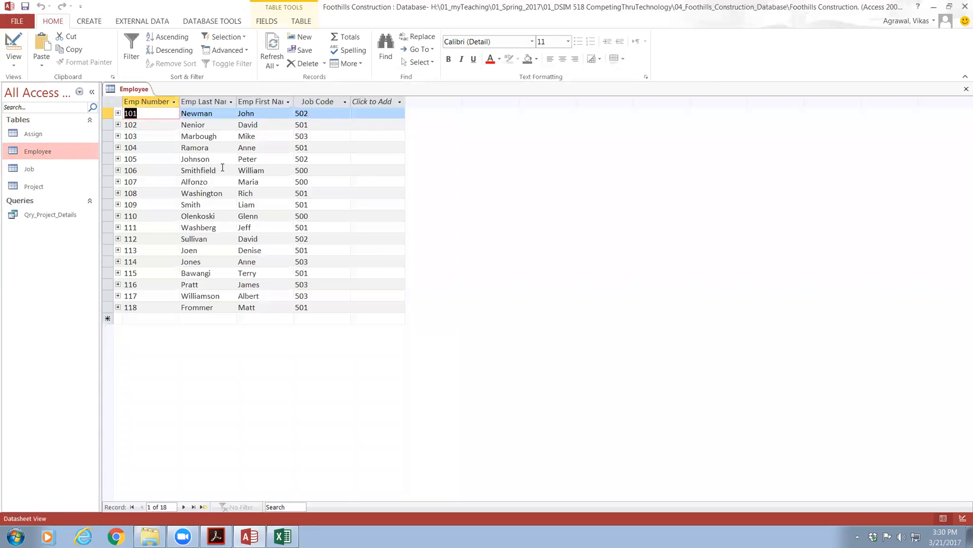
Step: Close the Employee table and start an Excel import for the Assign table, using the ASSIGN workbook as the source
click(967, 88)
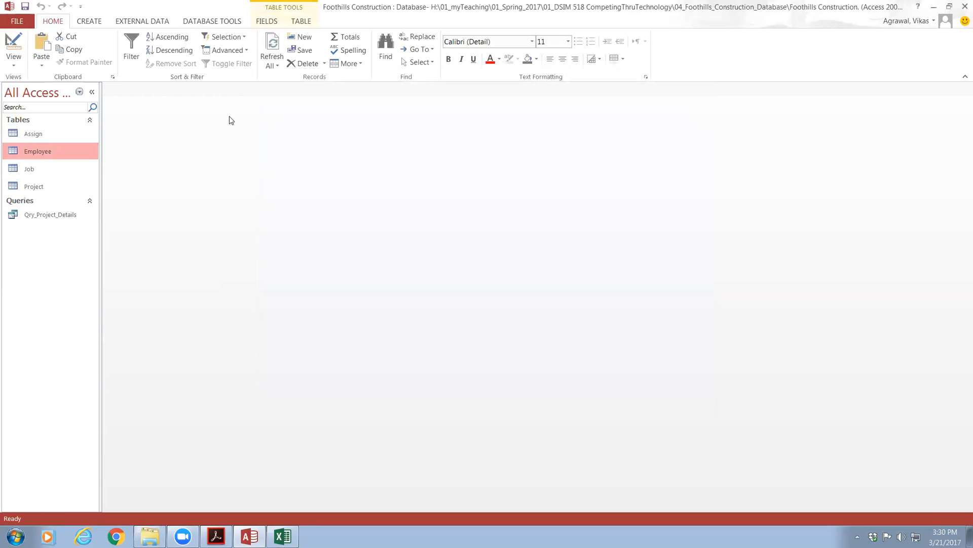
right_click(36, 134)
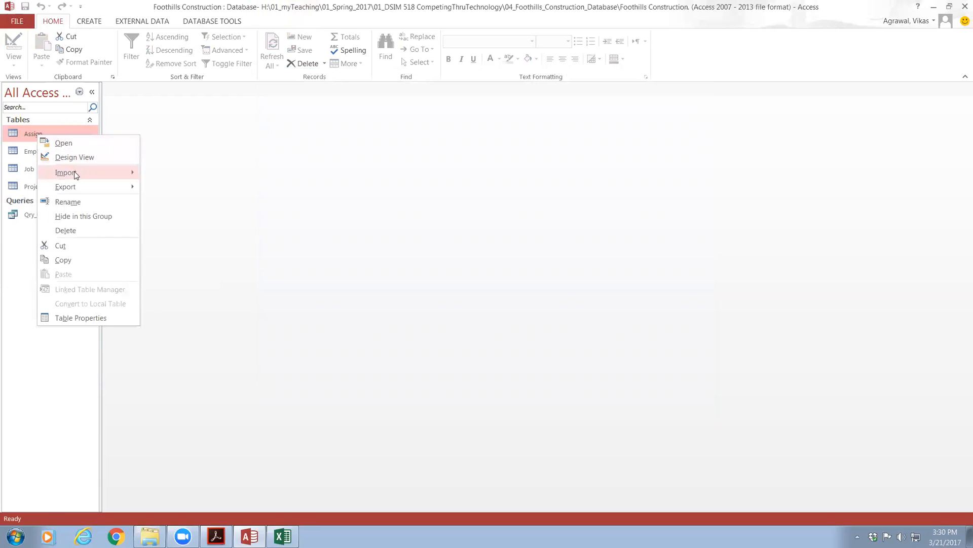
mouse_move(102, 174)
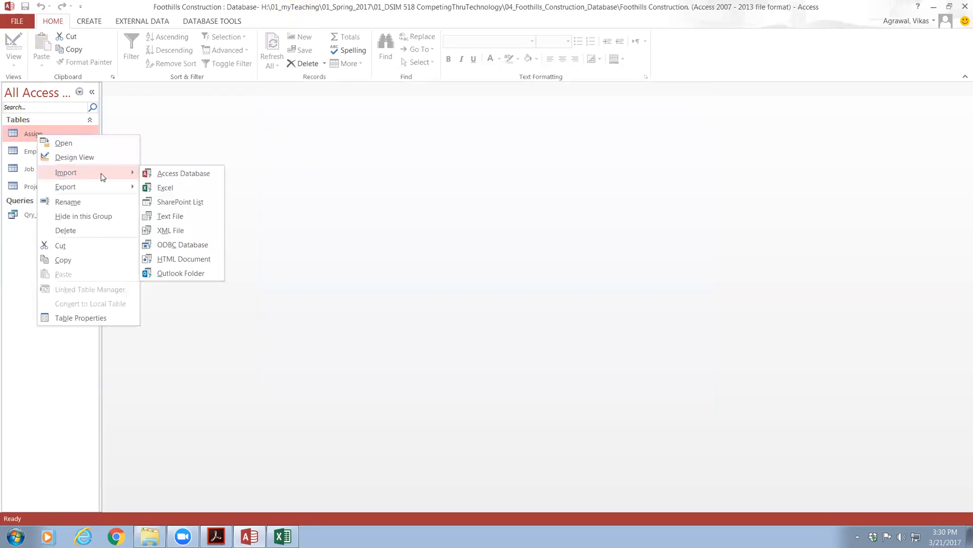
click(172, 189)
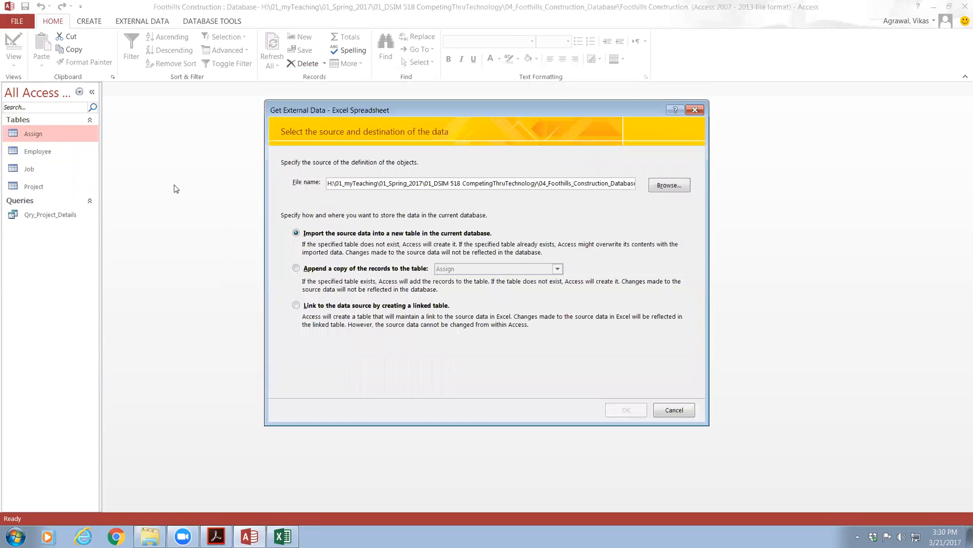
click(665, 186)
double_click(420, 221)
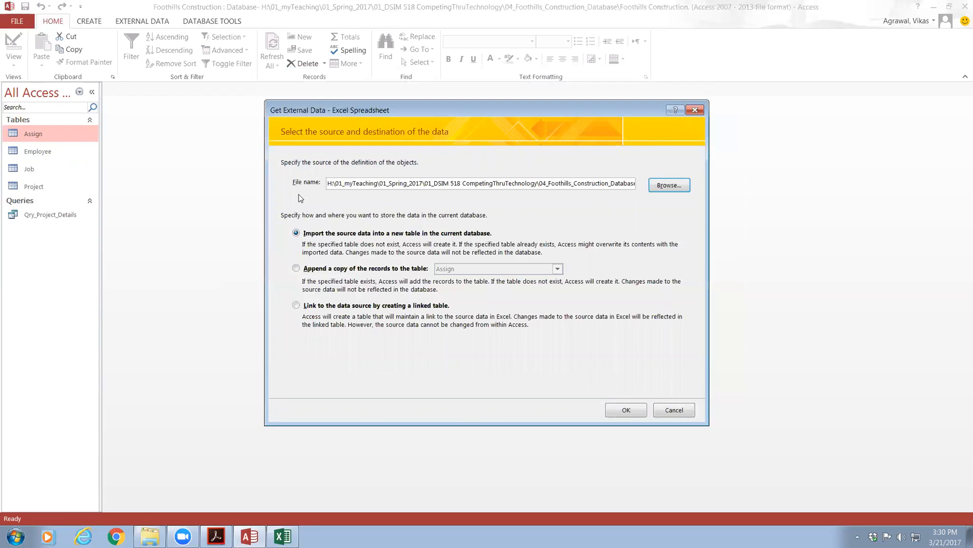
Step: Try to append a copy of the spreadsheet records to the Assign table through the import wizard, and leave the wizard
click(322, 268)
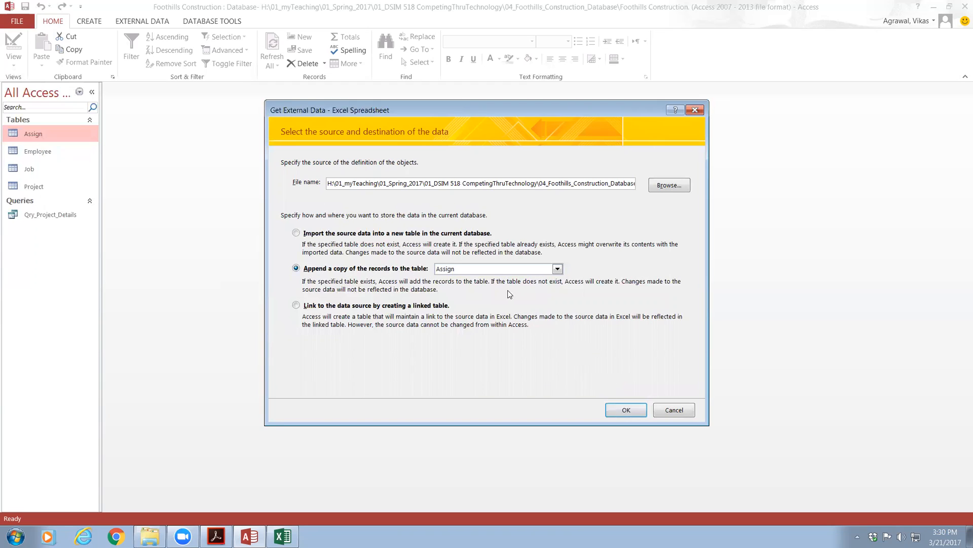
click(488, 270)
click(488, 270)
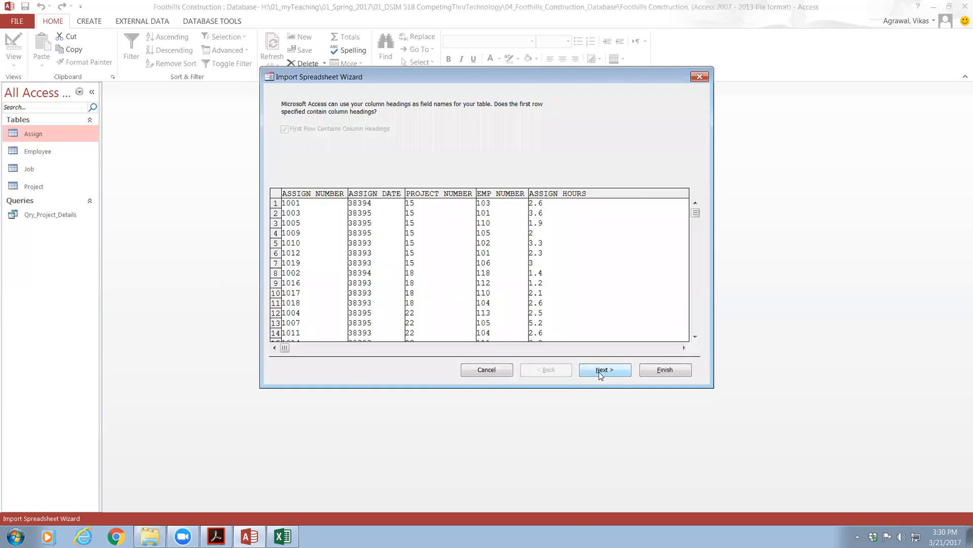
click(601, 374)
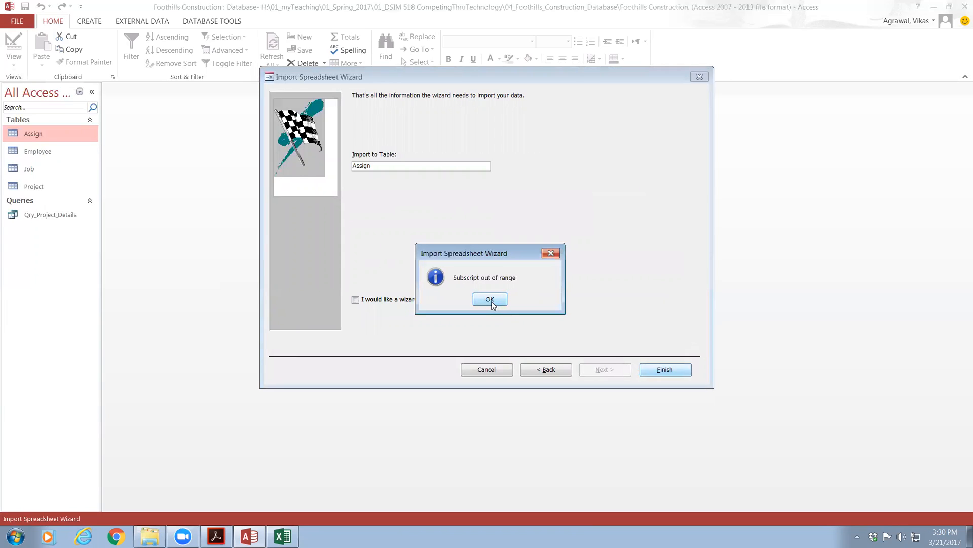
click(490, 300)
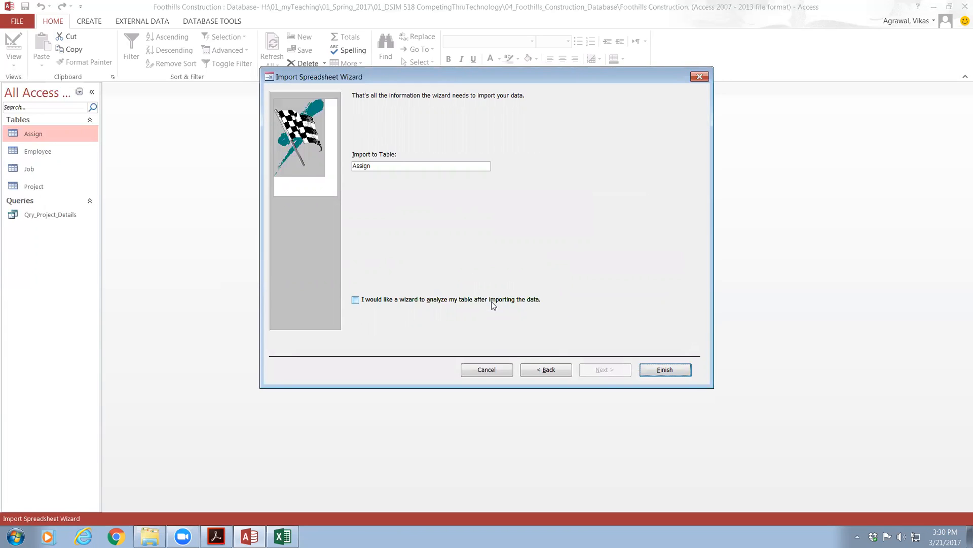
click(487, 370)
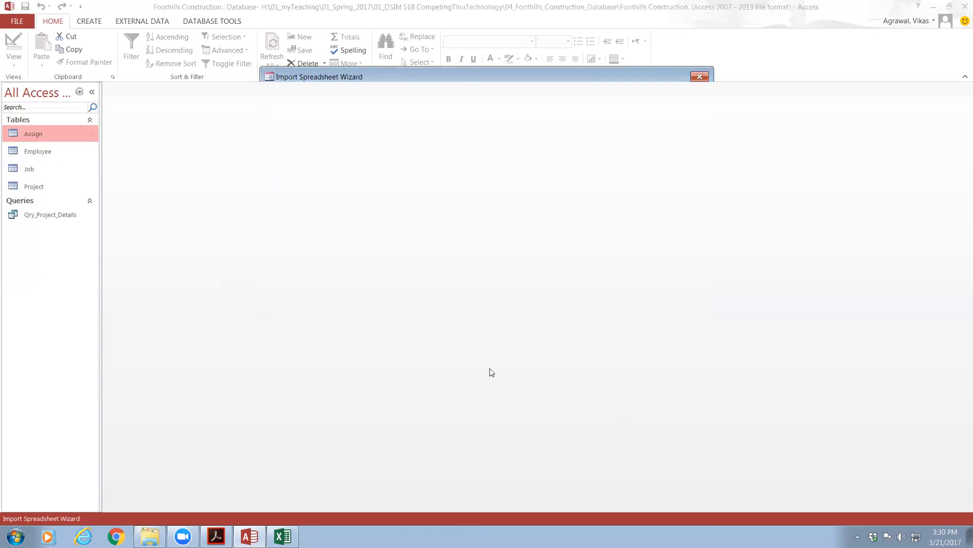
Step: Open the Assign table, examine the data type and properties of its fields in Design View, and close it
double_click(22, 141)
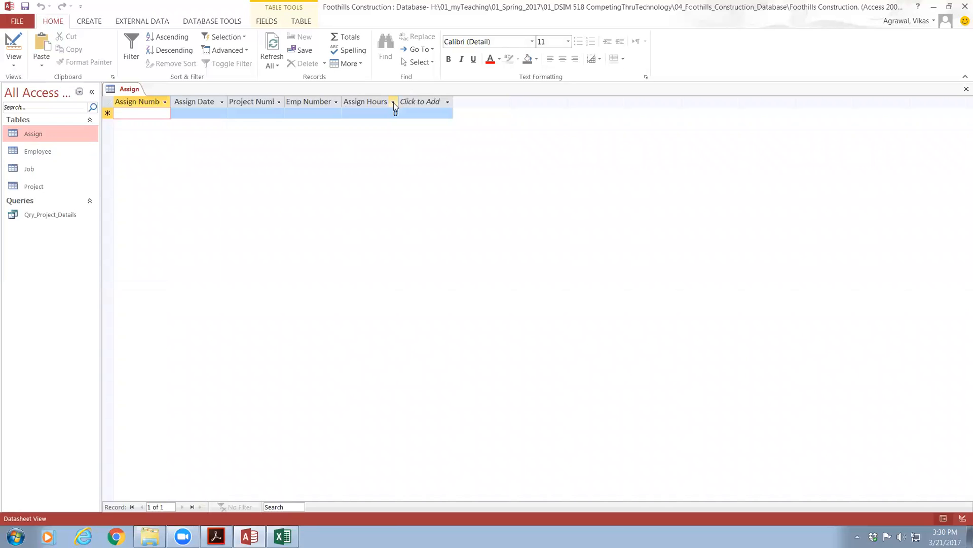
click(14, 47)
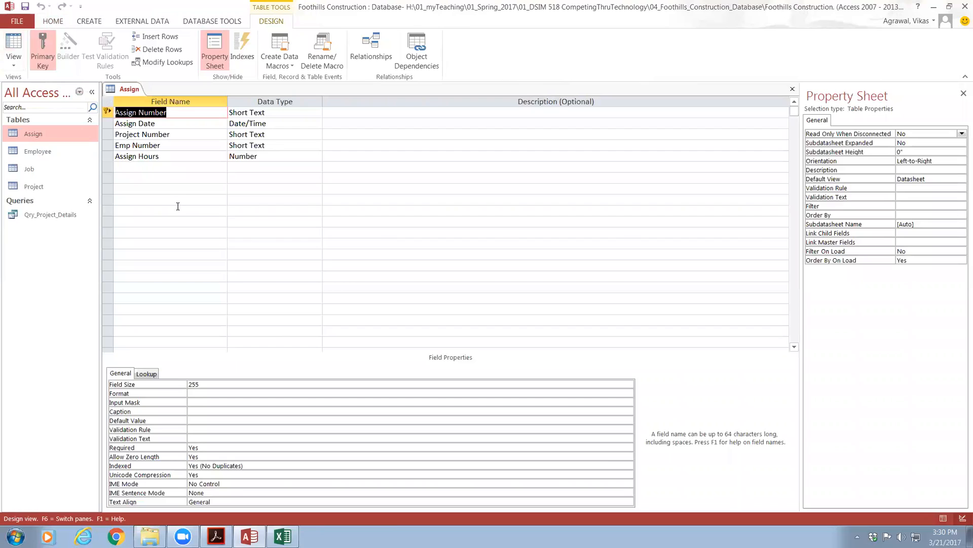
click(215, 124)
click(215, 136)
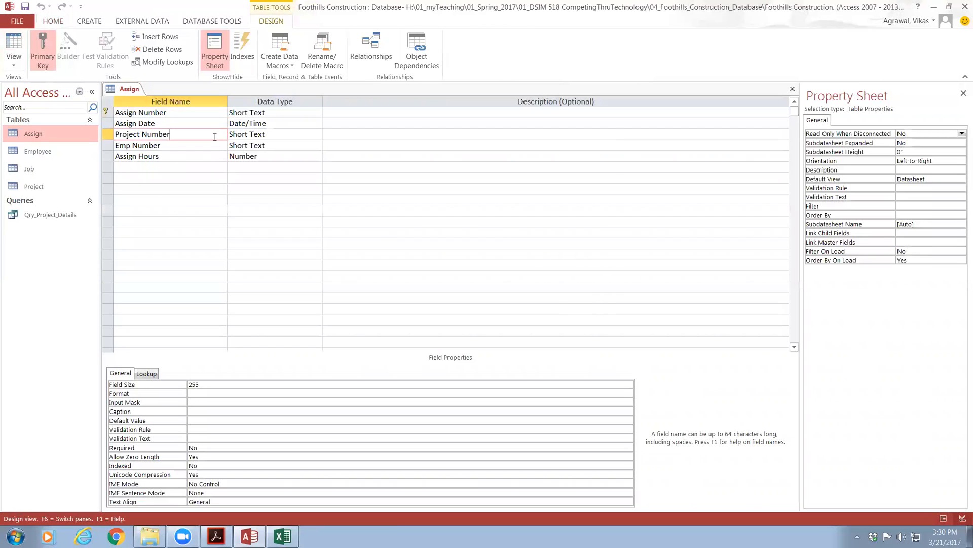
click(216, 146)
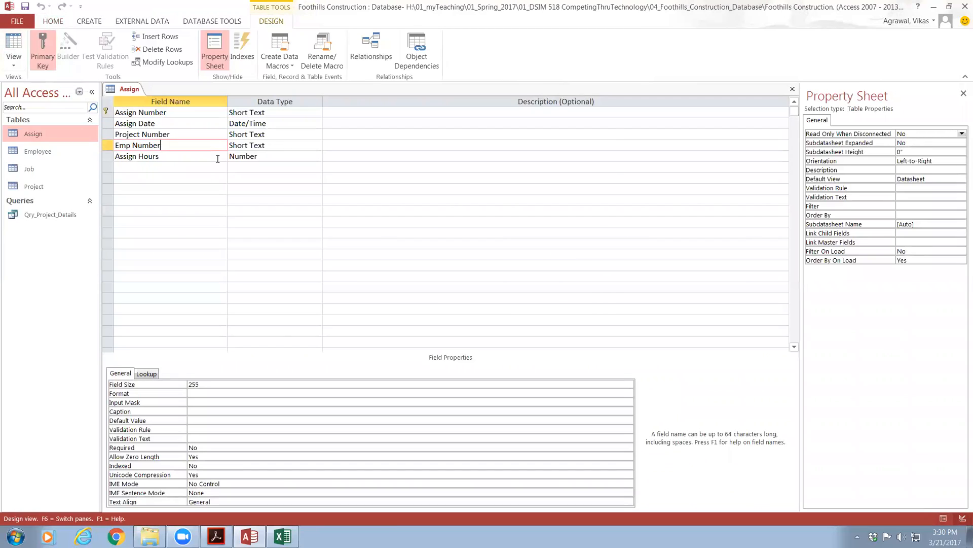
click(218, 158)
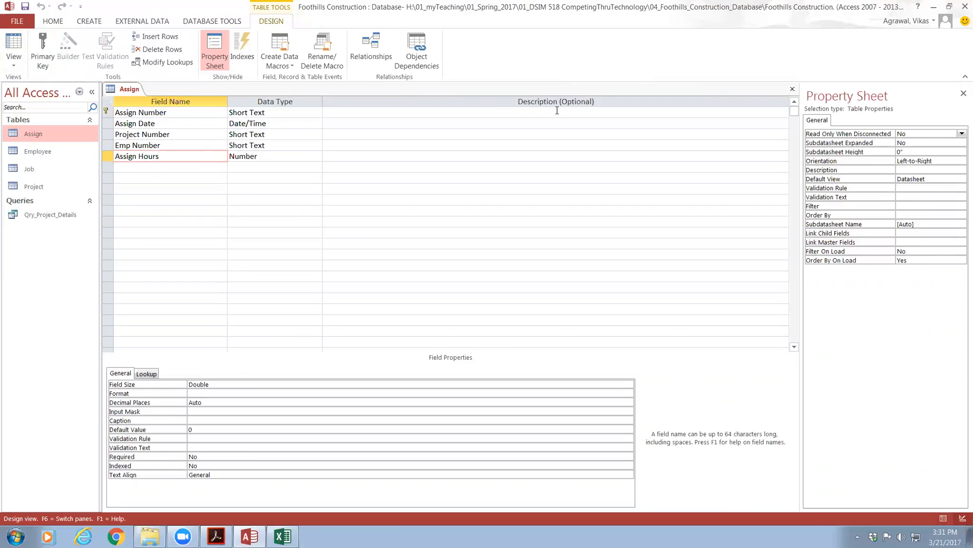
click(793, 91)
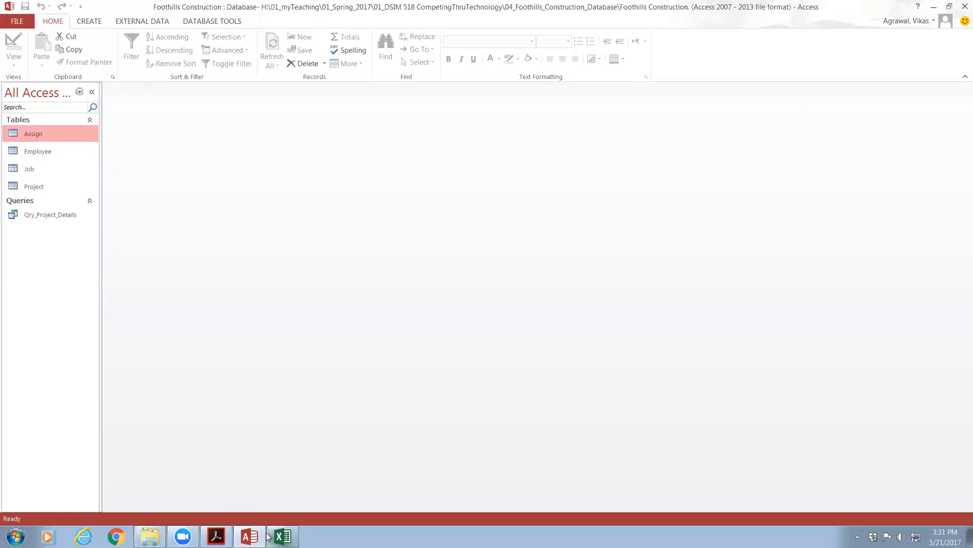
Step: Switch to Excel and close the ASSIGN workbook
click(282, 536)
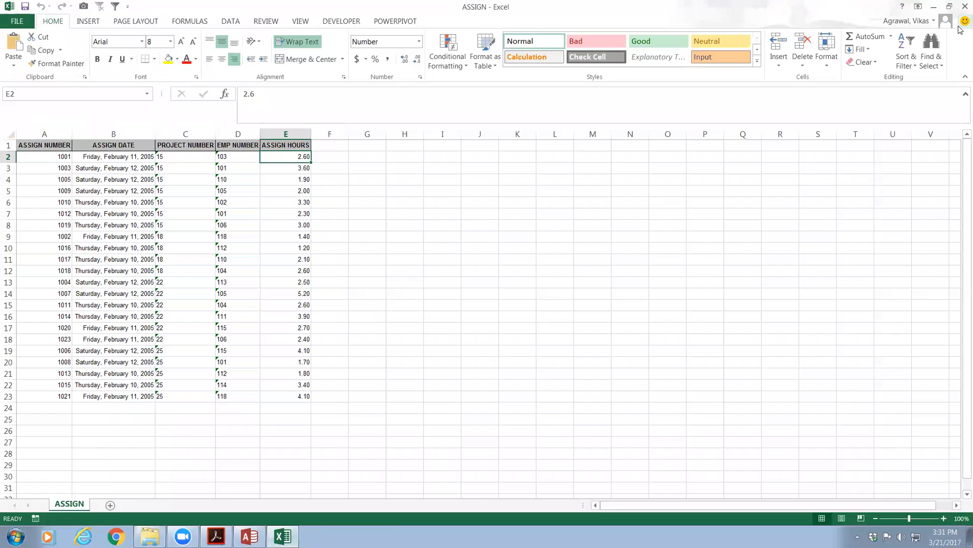
click(966, 7)
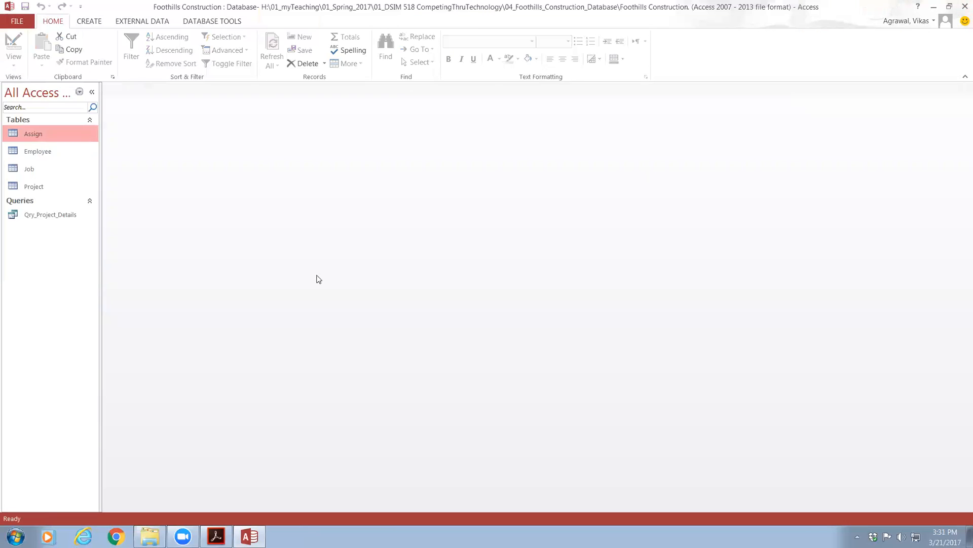
Step: Restart the Excel import for the Assign table, using the ASSIGN workbook in the 04_Foothills_Construction_Database folder as the source
right_click(52, 130)
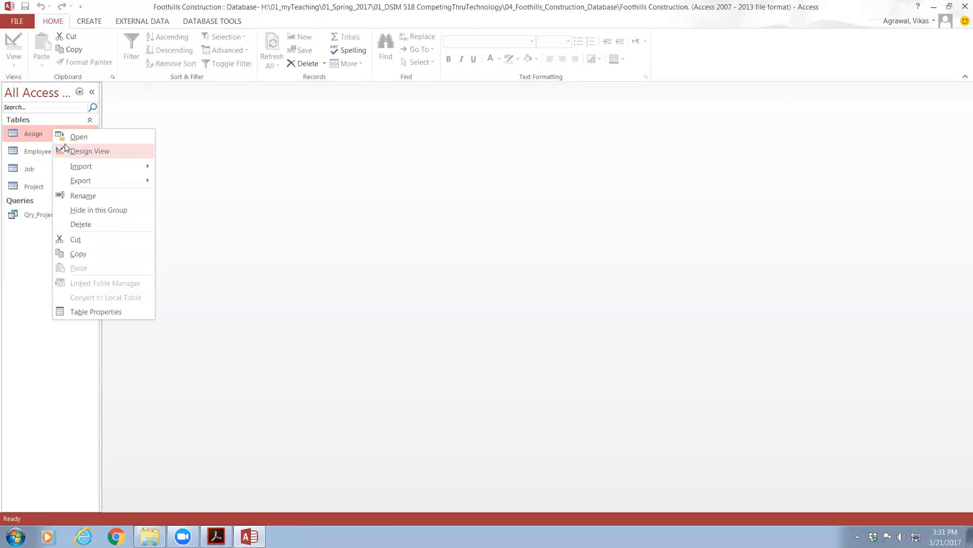
mouse_move(108, 166)
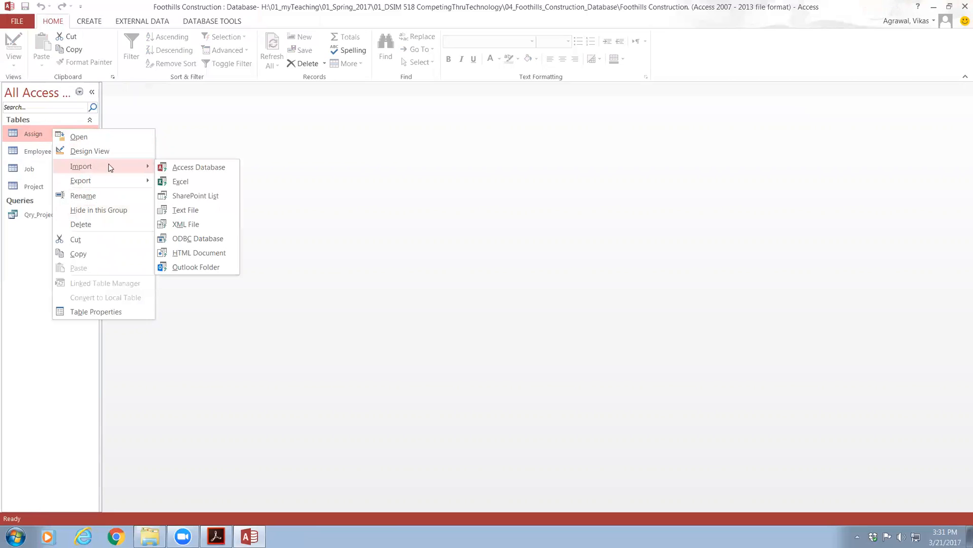
click(179, 186)
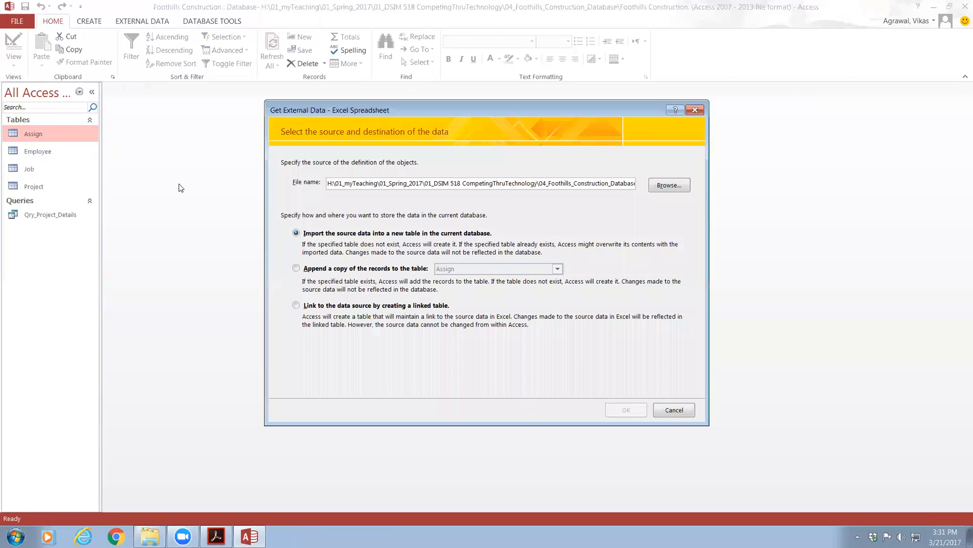
click(670, 185)
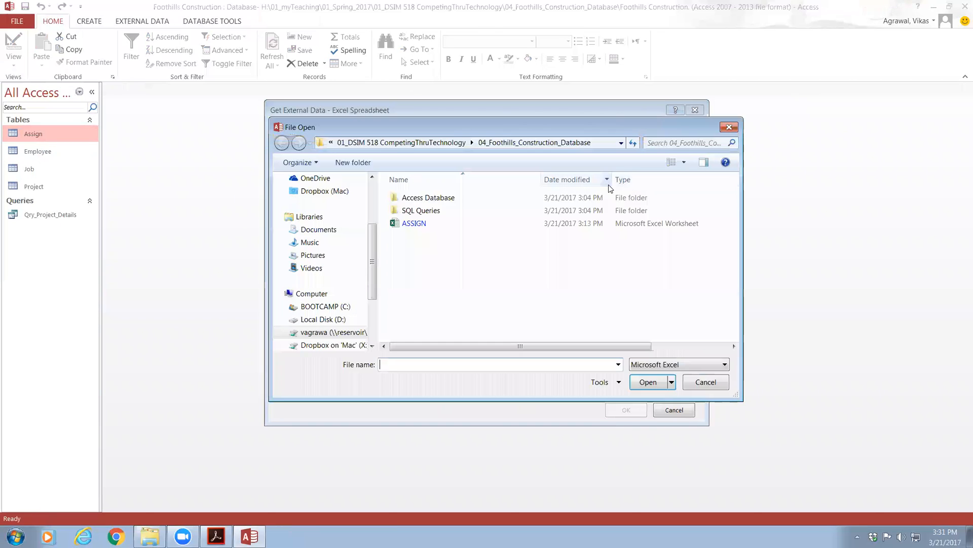
double_click(414, 224)
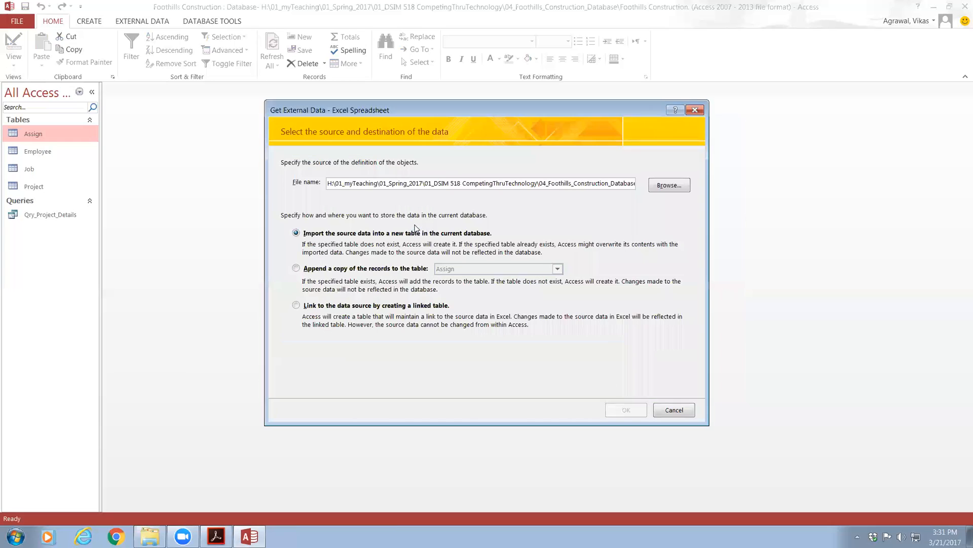
Step: Try again to append the ASSIGN worksheet records to the Assign table, retry finishing the import once, and cancel the wizard
click(407, 269)
click(625, 409)
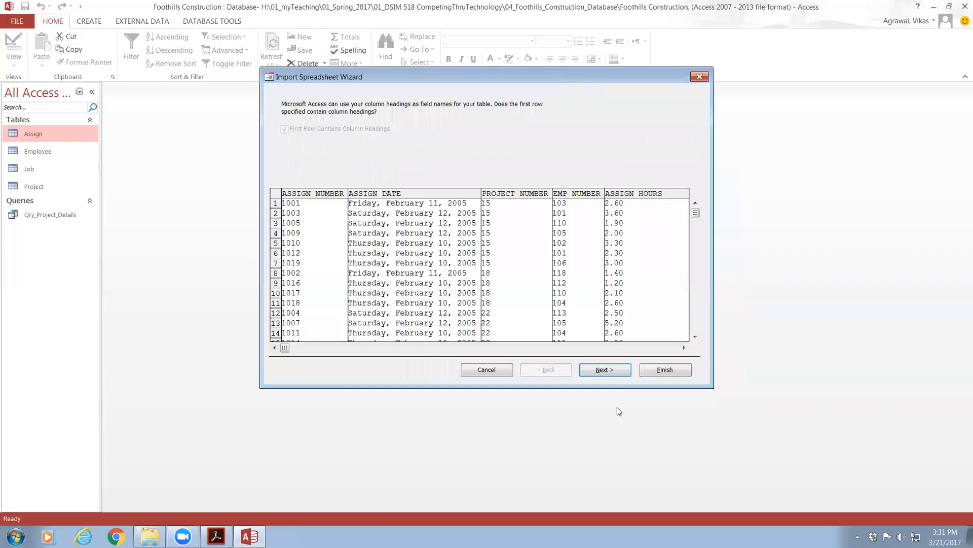
click(614, 375)
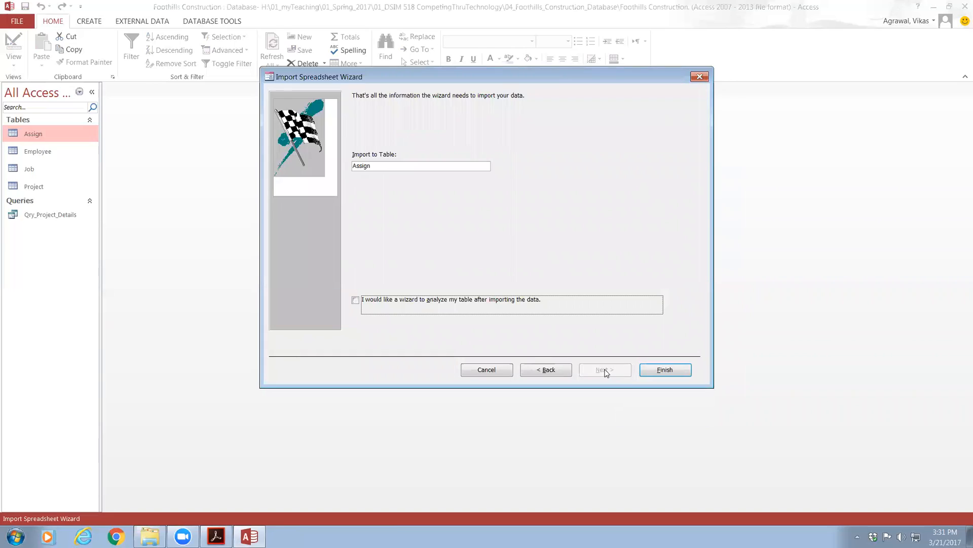
click(658, 373)
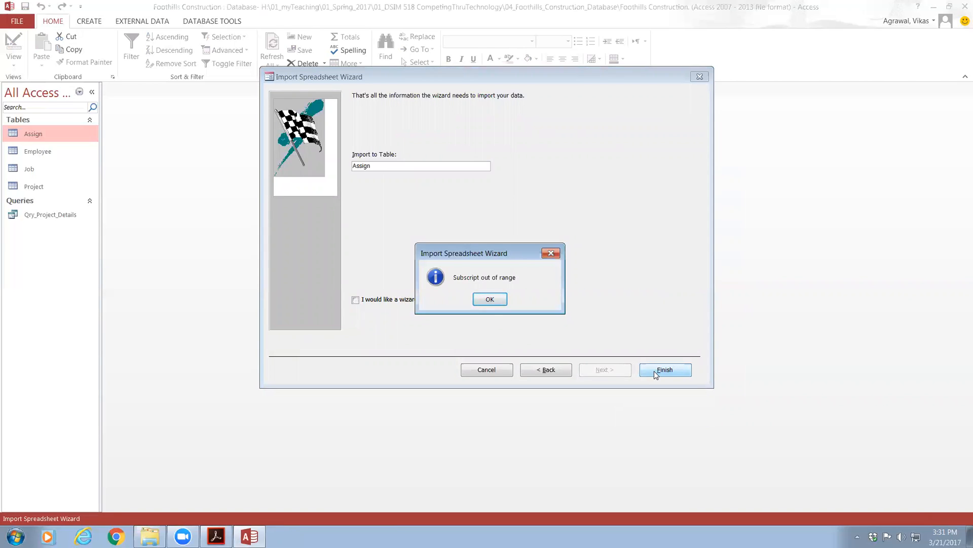
click(488, 300)
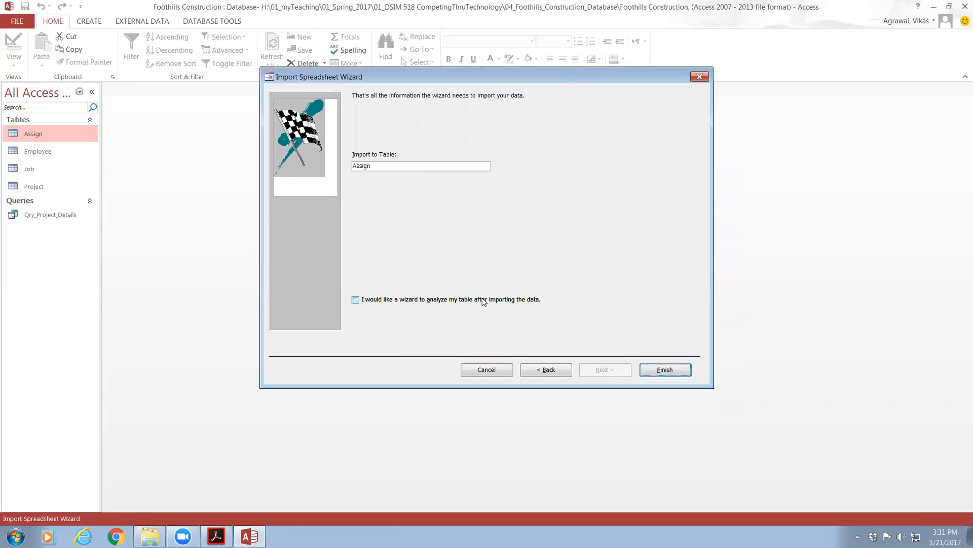
click(677, 372)
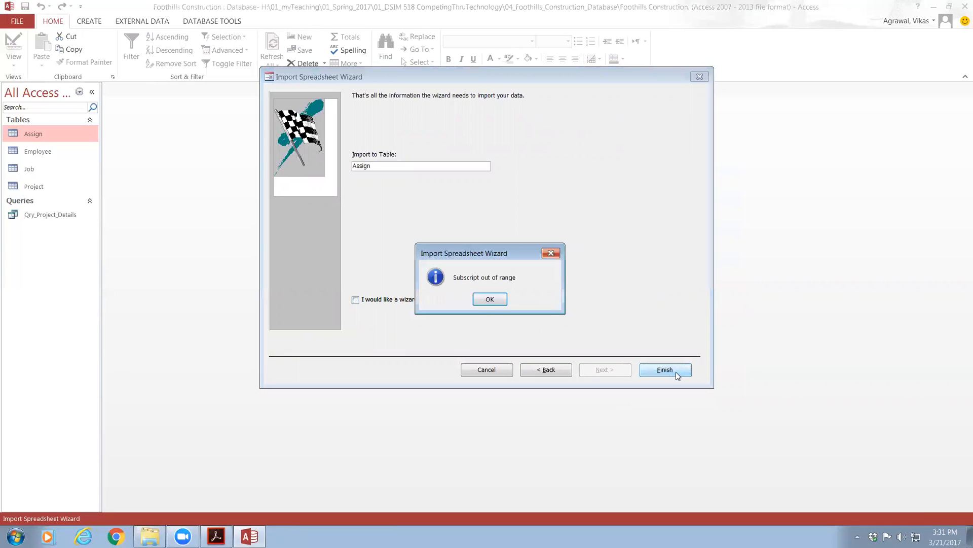
click(489, 299)
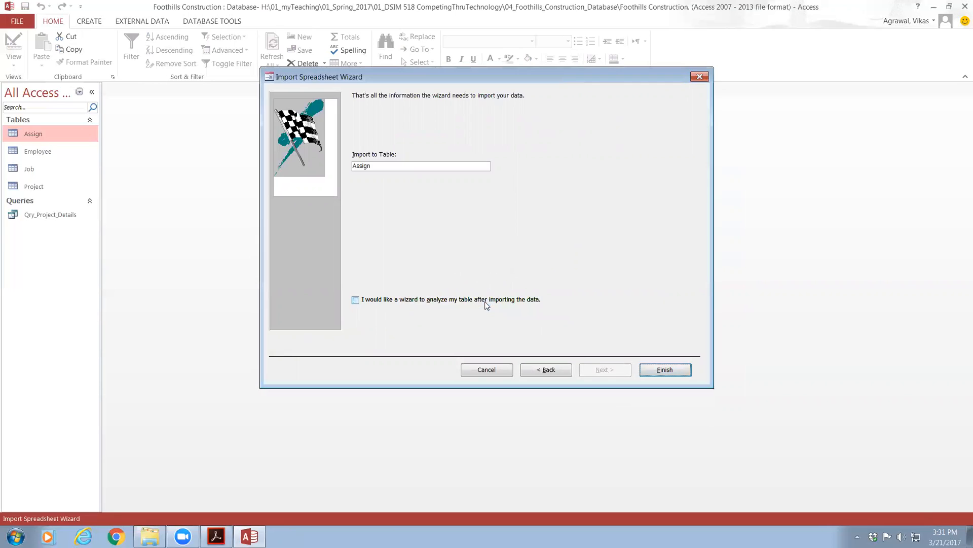
click(493, 374)
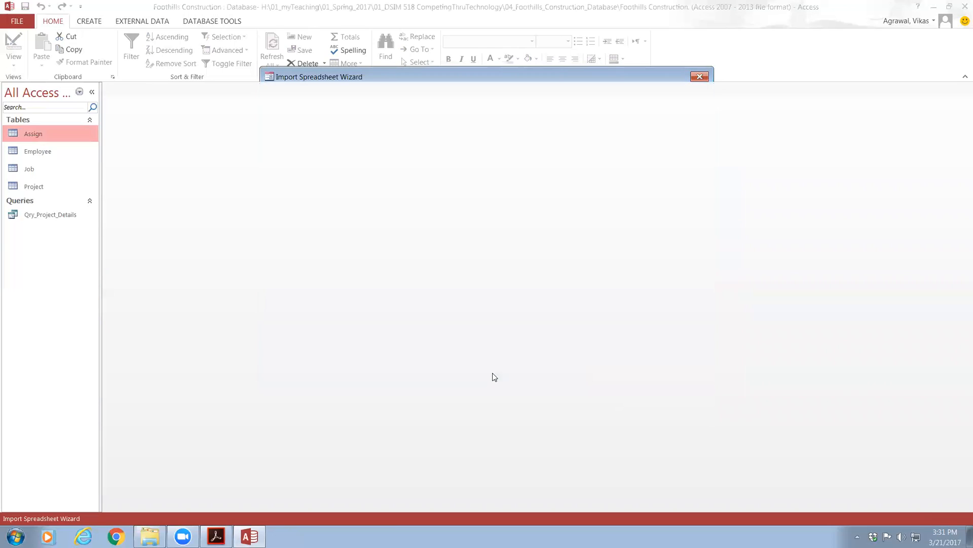
Step: Open the database relationships and permanently delete the relationship between the Project and Assign tables
click(186, 23)
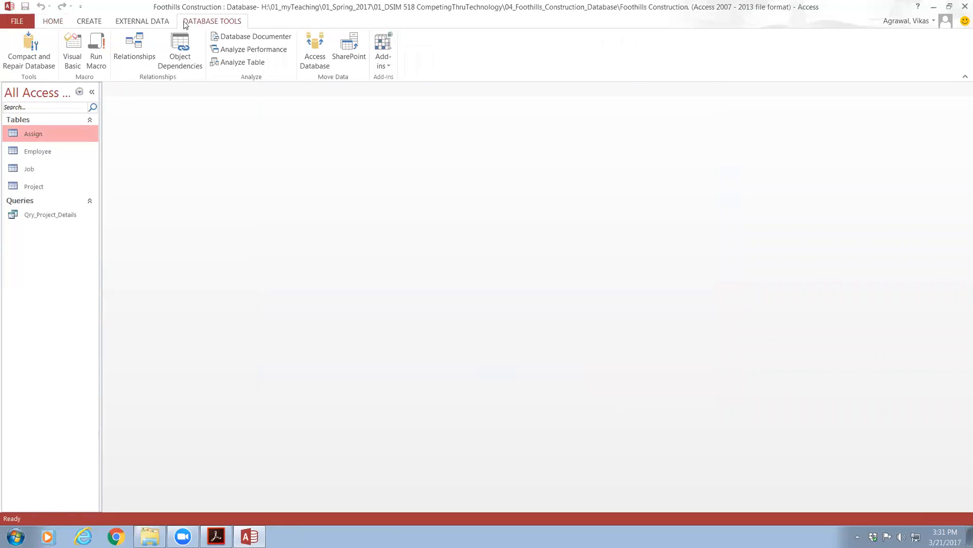
click(131, 40)
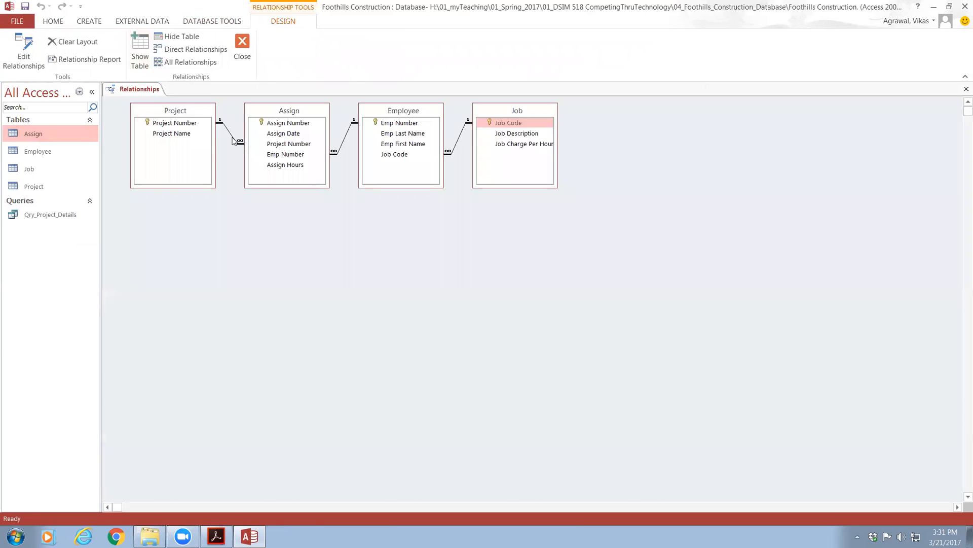
click(236, 145)
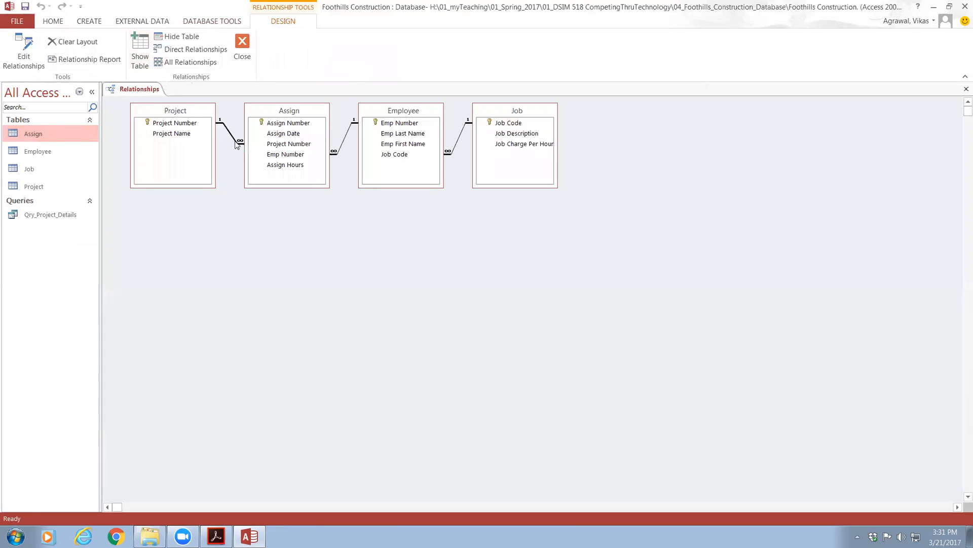
key(Delete)
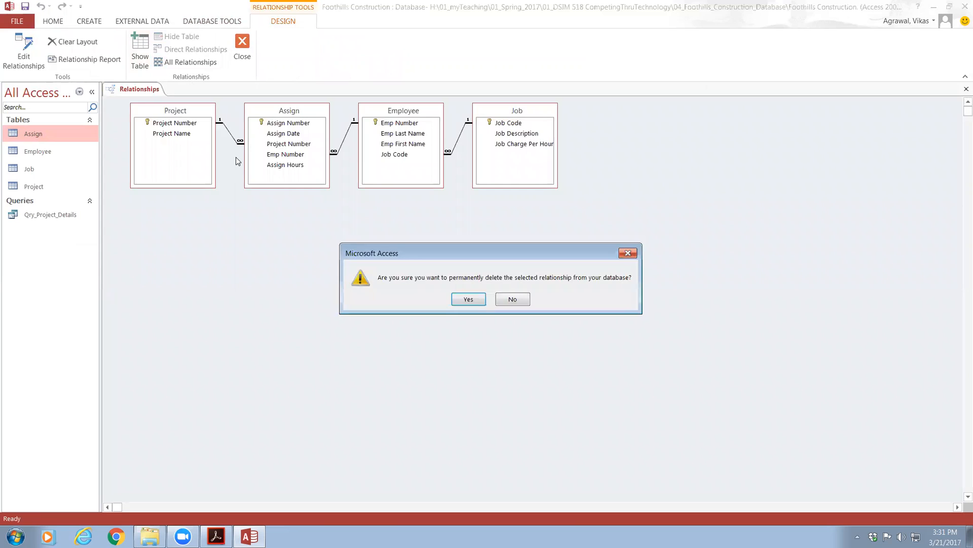
click(472, 304)
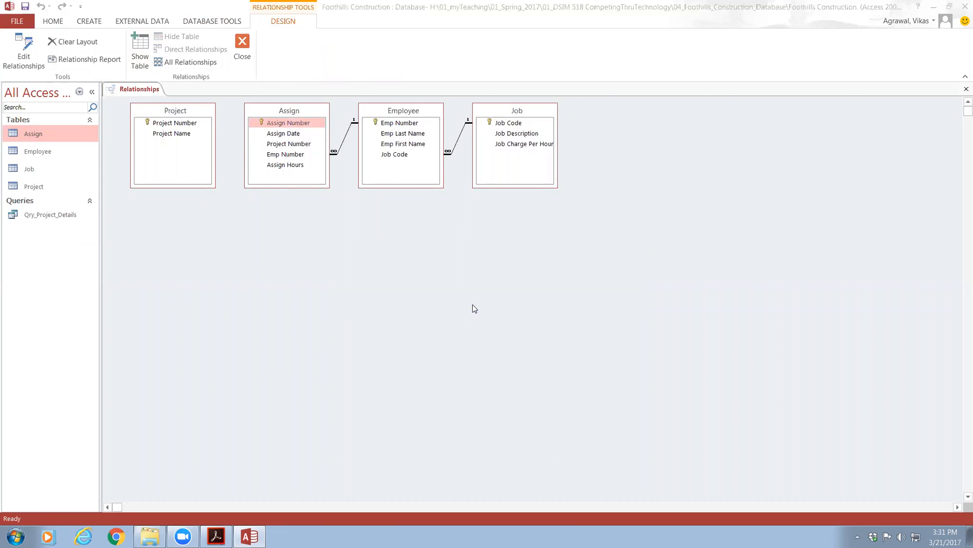
Step: Permanently delete the relationship between the Assign and Employee tables and close the relationships layout
click(341, 149)
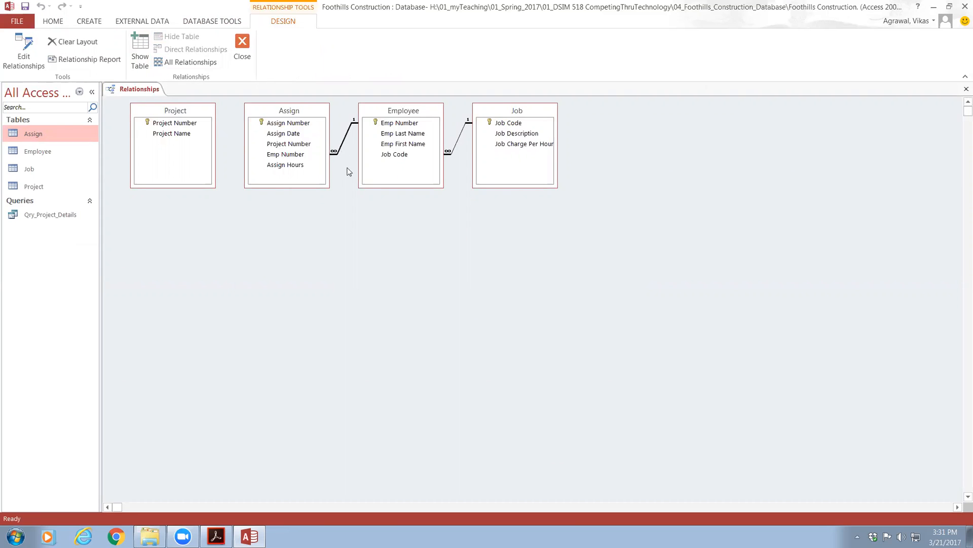
key(Delete)
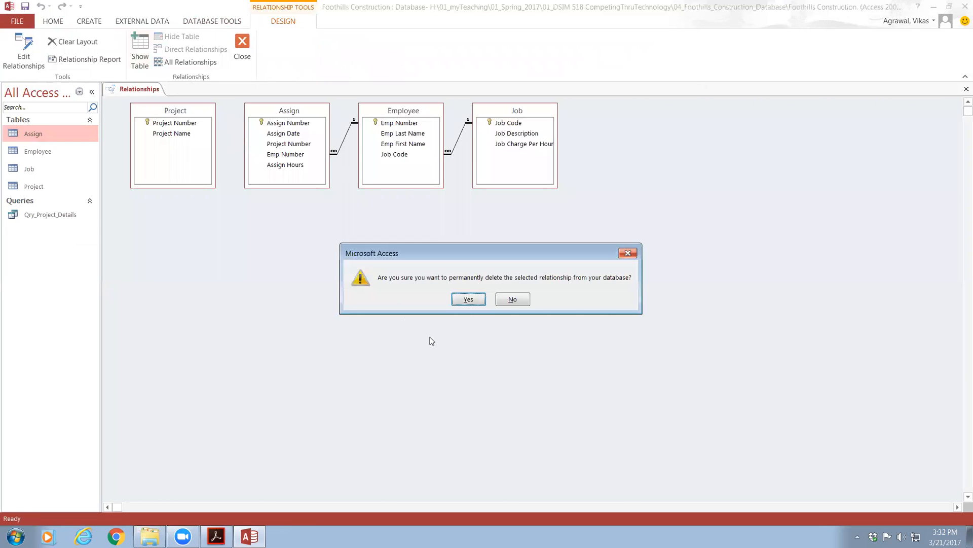
click(464, 304)
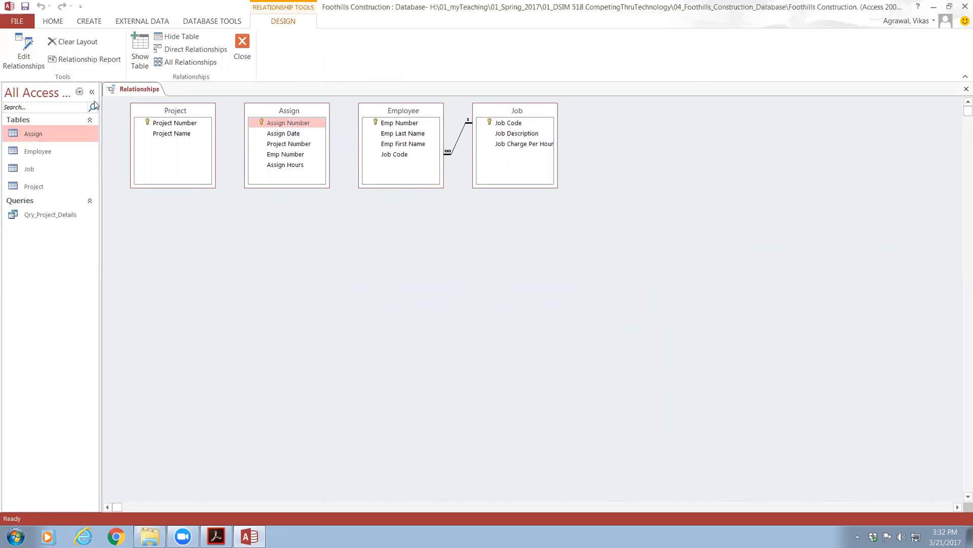
click(242, 41)
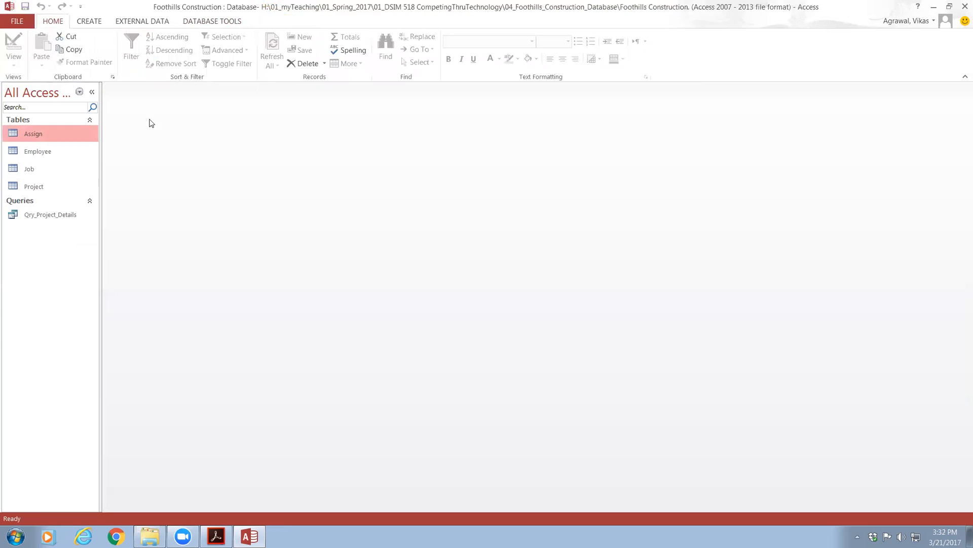
Step: Try once more to append the ASSIGN workbook records to the Assign table through the Excel import, and exit the wizard
right_click(36, 139)
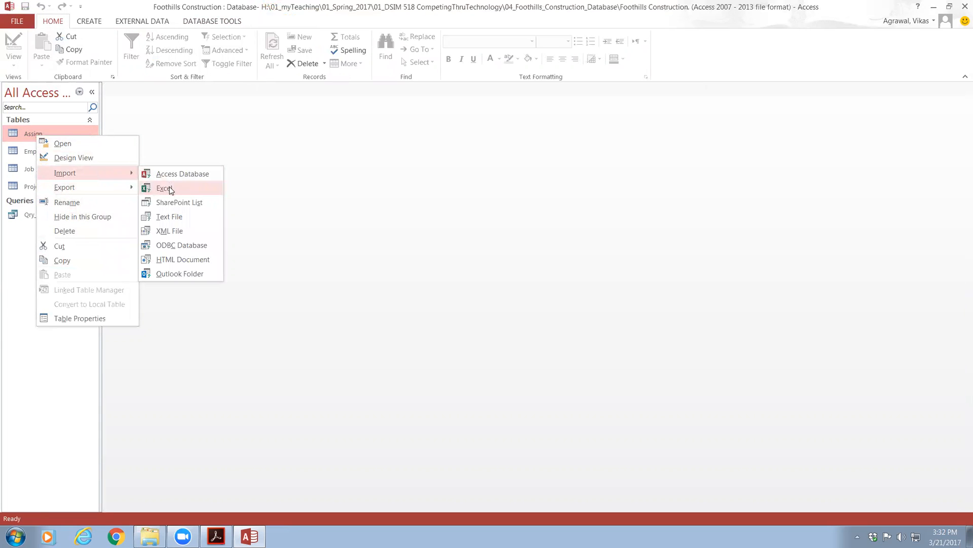
click(164, 188)
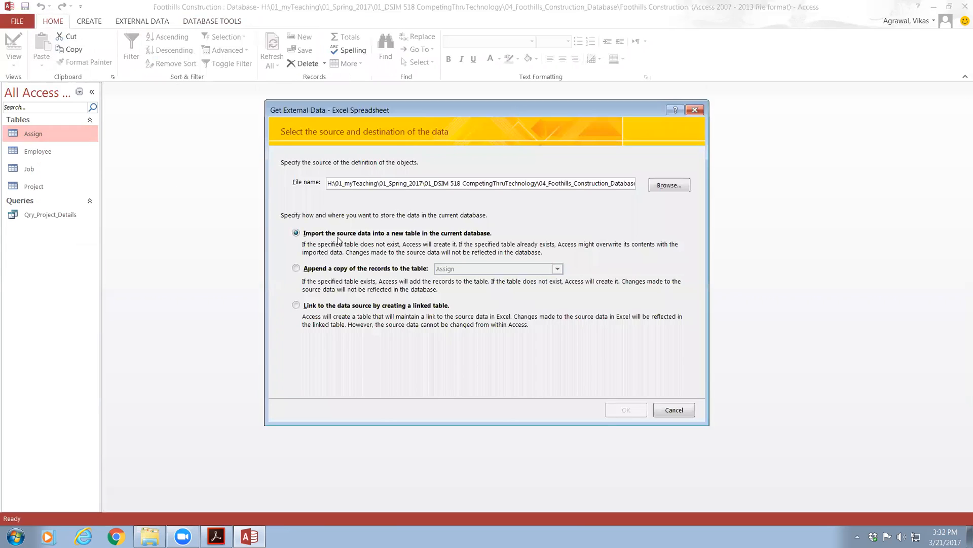
click(680, 185)
double_click(421, 225)
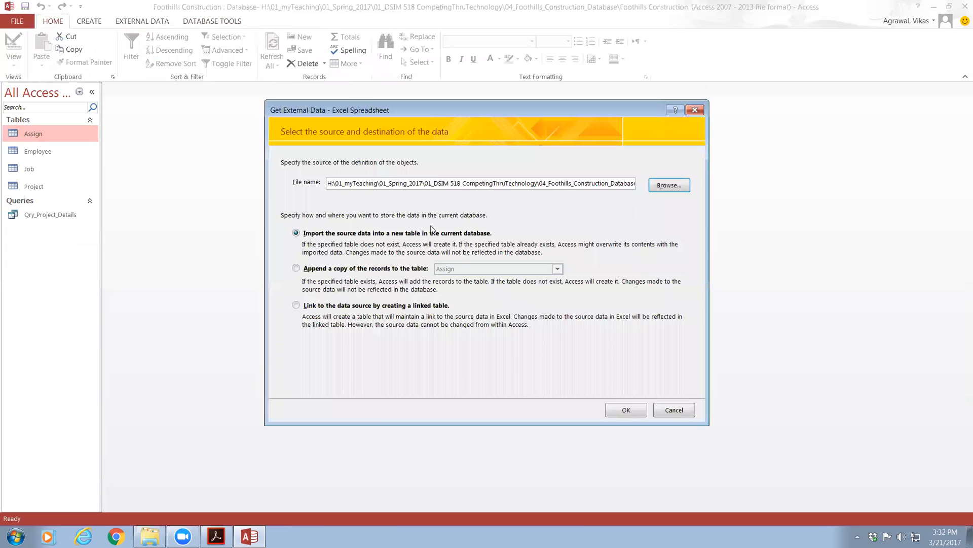
click(412, 270)
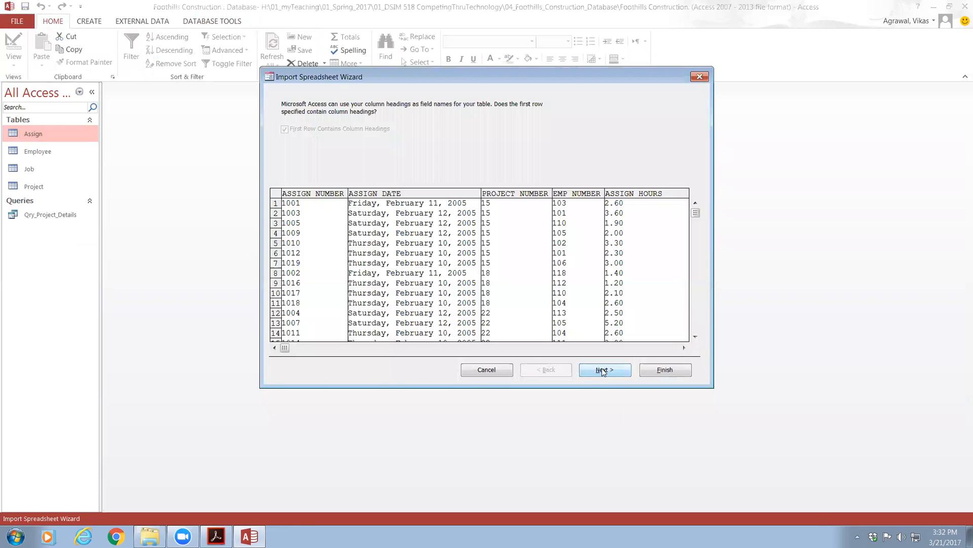
click(601, 370)
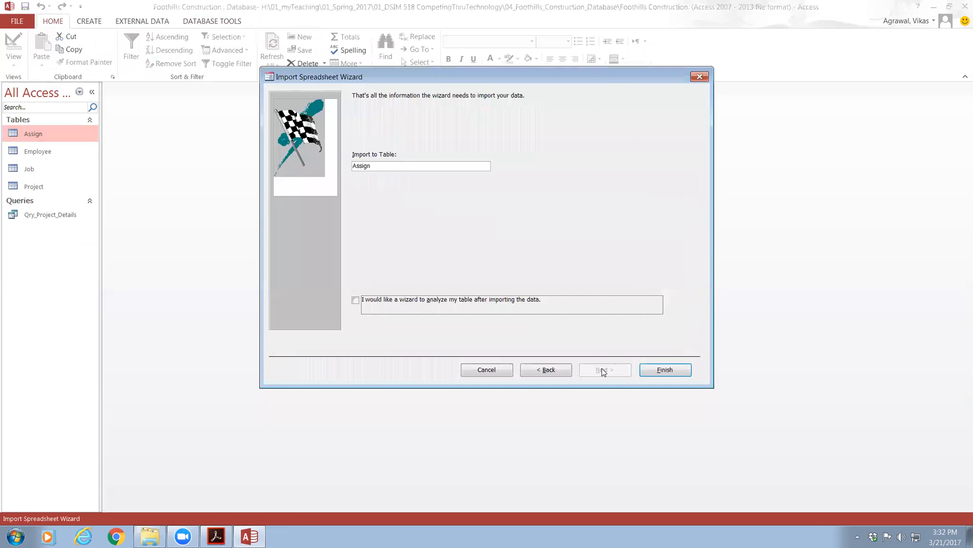
click(675, 371)
click(490, 300)
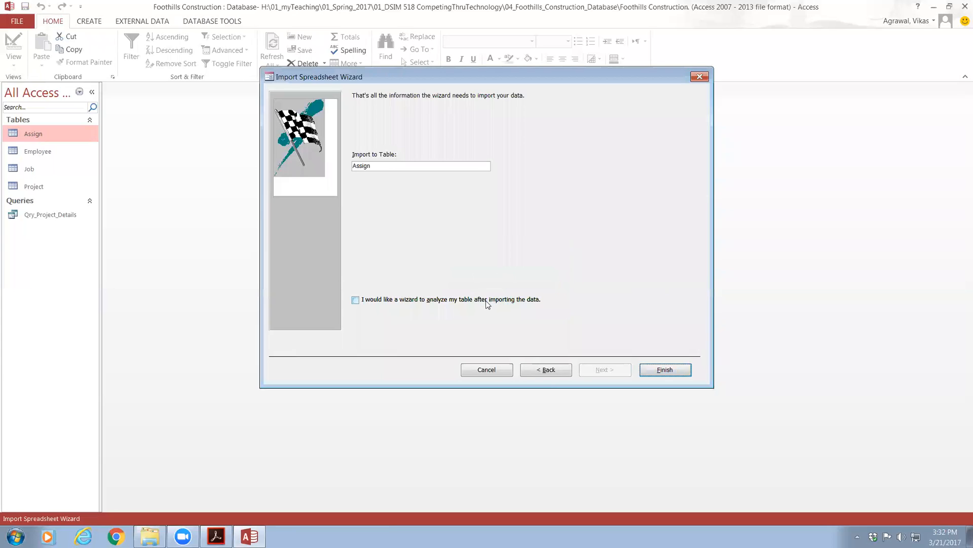
click(700, 77)
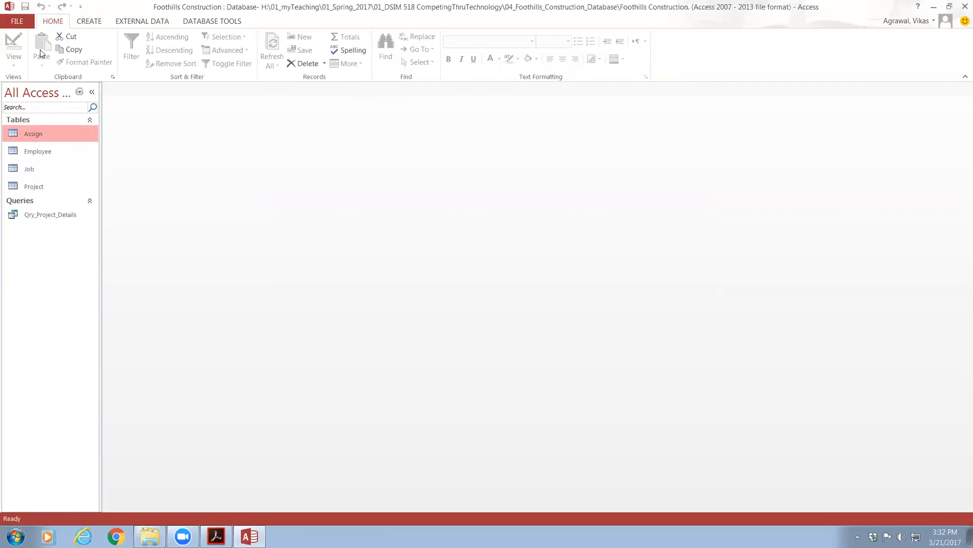
Step: Compare the Assign table's field names and data types with the columns in the ASSIGN workbook, closing both when done
double_click(33, 132)
click(14, 50)
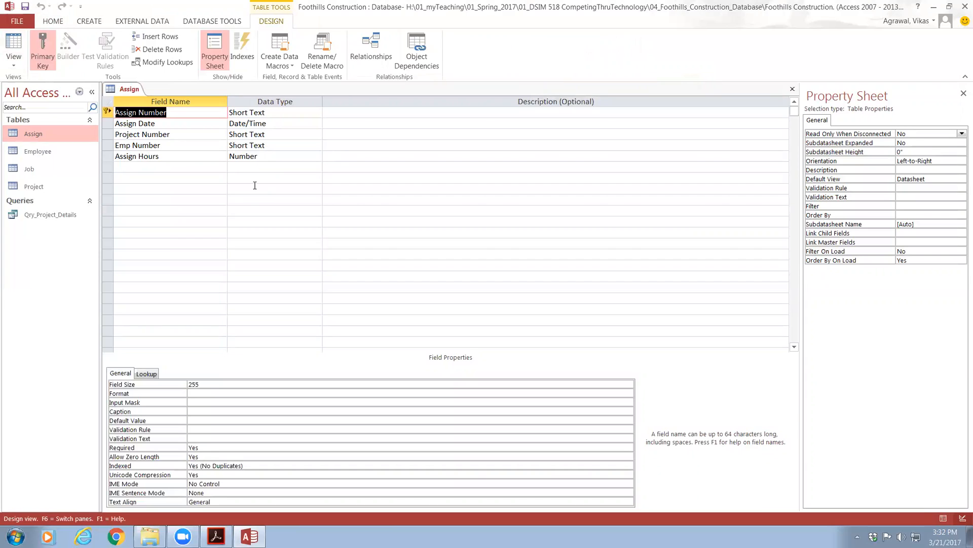
click(150, 536)
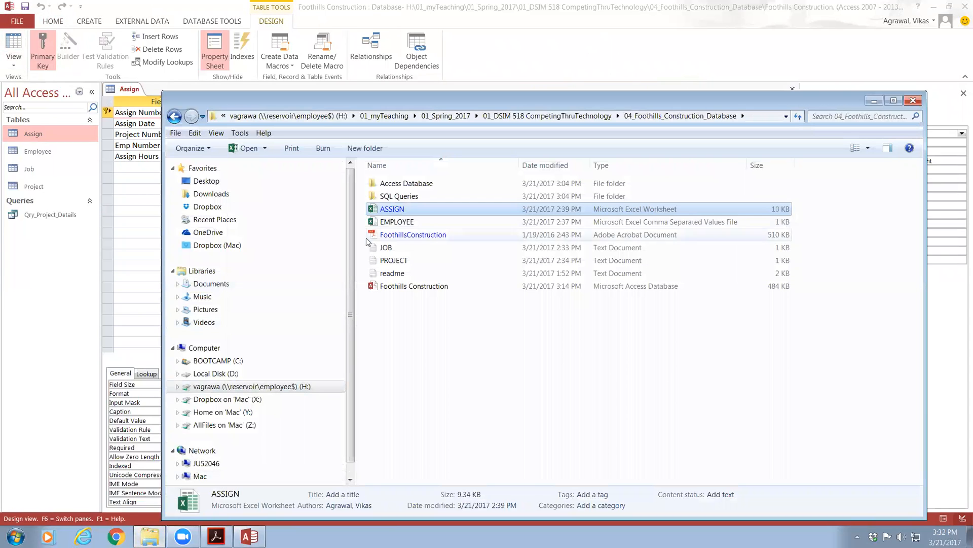
double_click(390, 210)
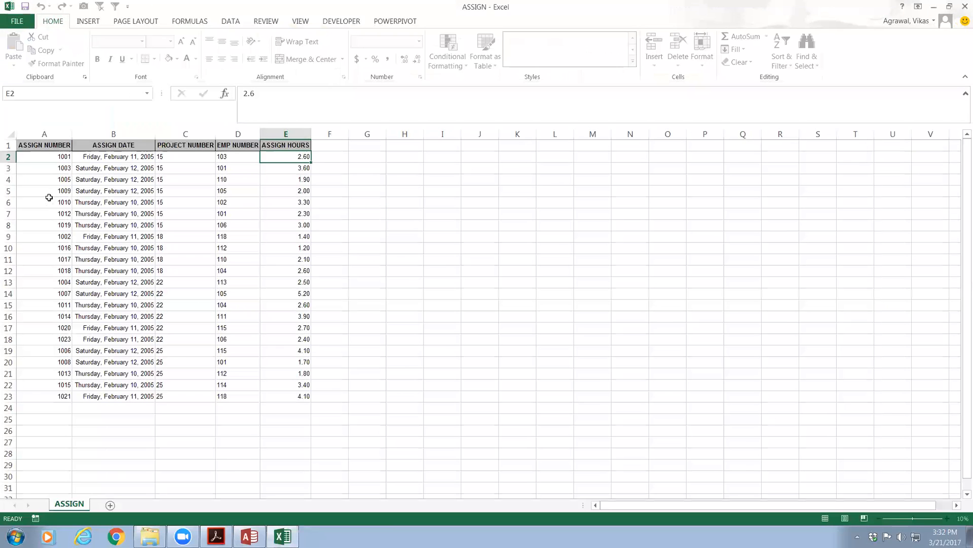
double_click(269, 12)
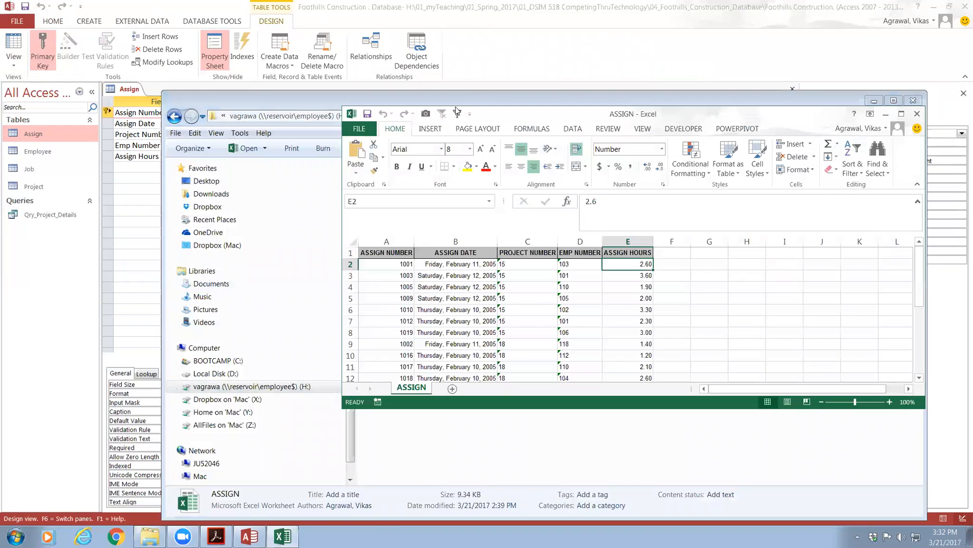
click(873, 101)
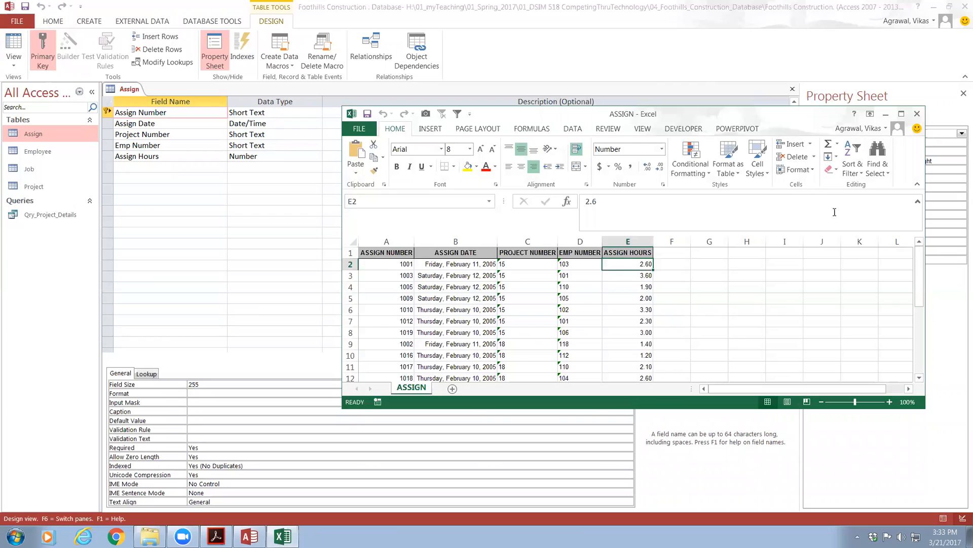
click(922, 111)
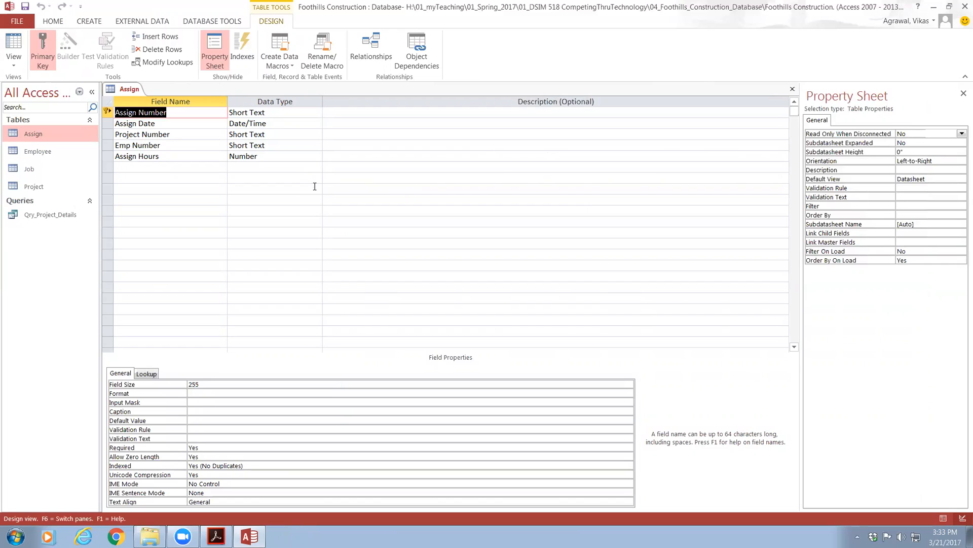
click(199, 155)
click(198, 145)
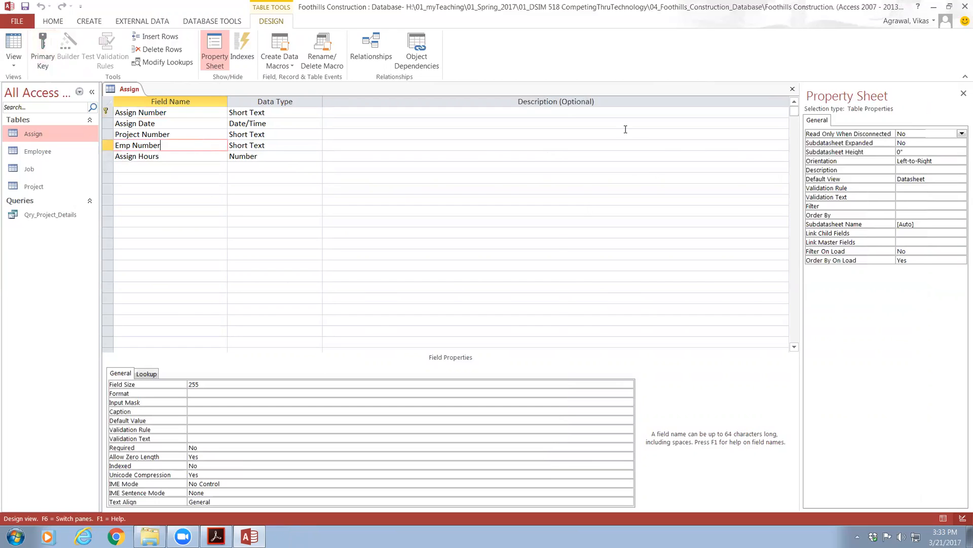
click(792, 90)
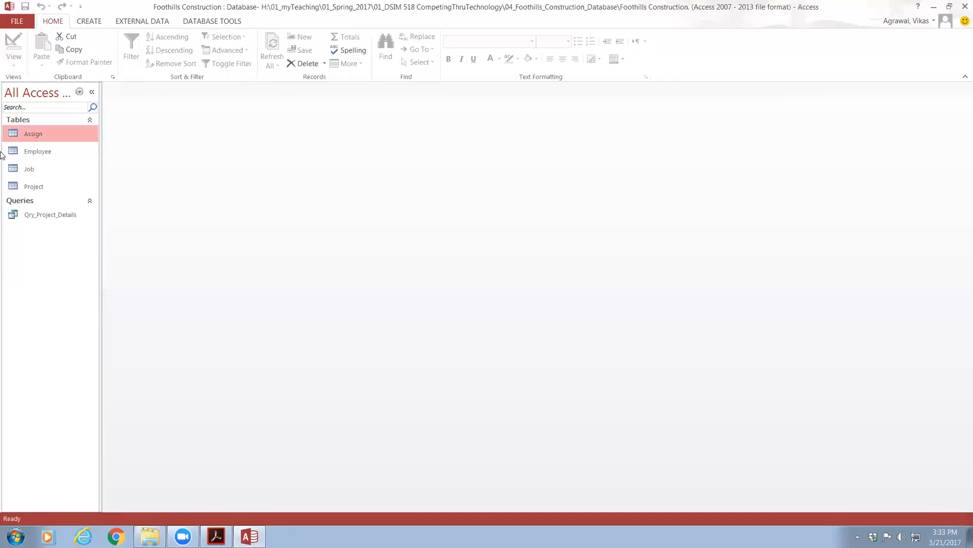
Step: Delete the Assign table from the database
right_click(28, 136)
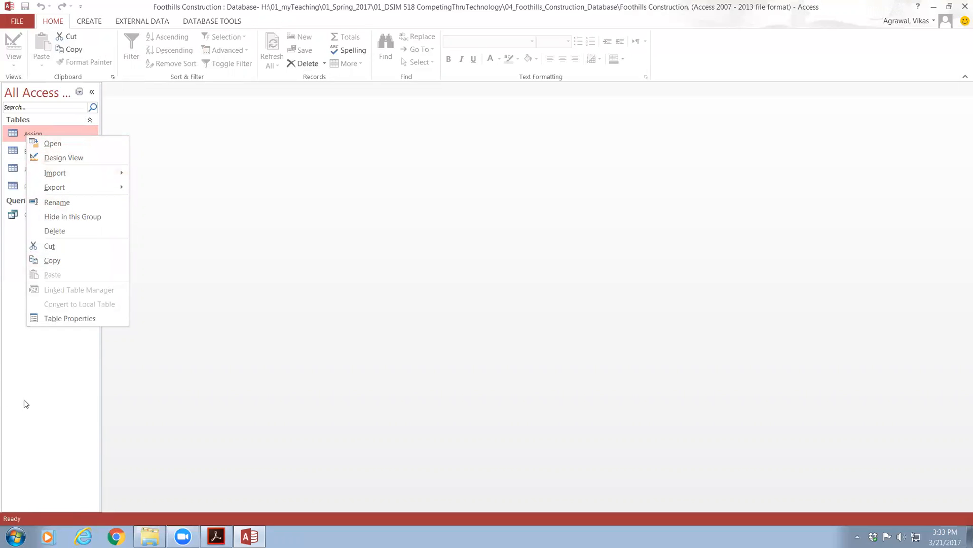
click(74, 230)
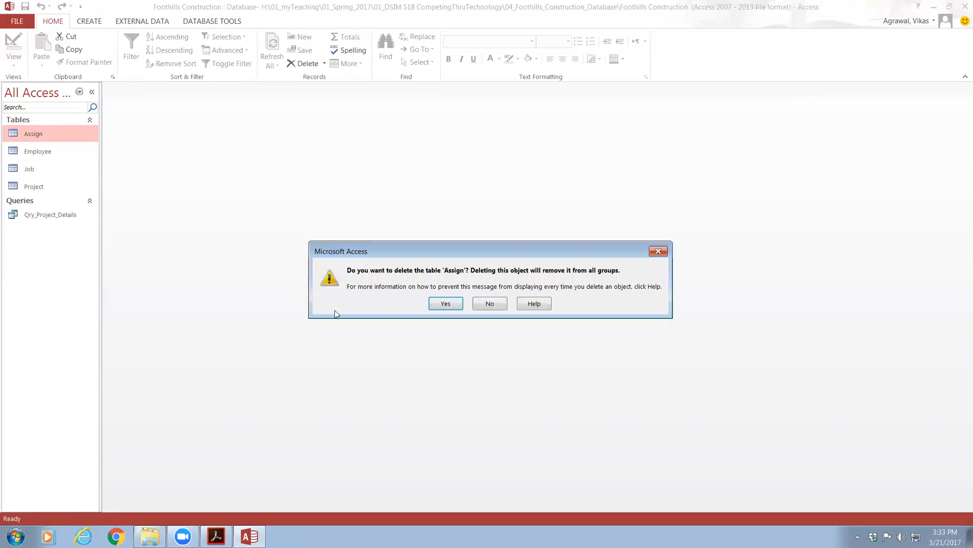
click(446, 303)
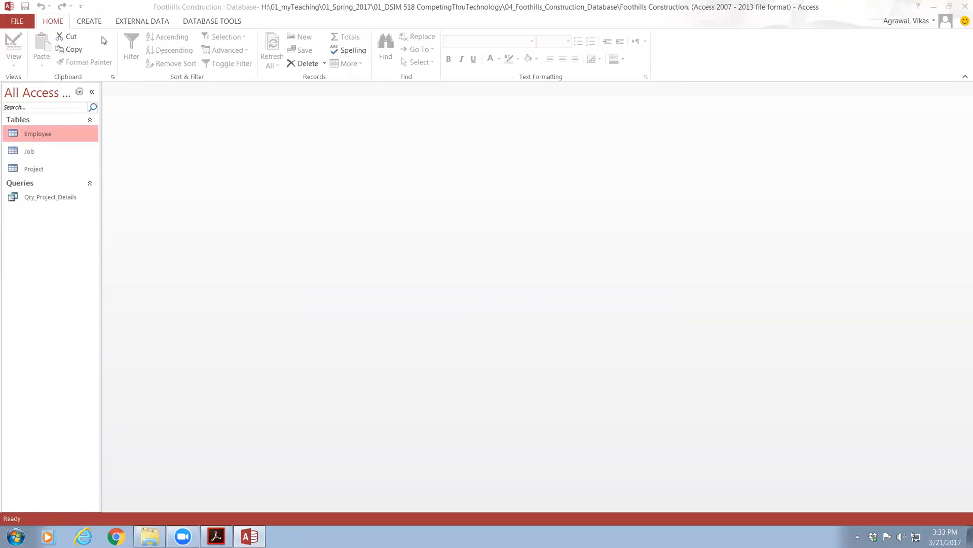
Step: Create a new table in Design View with Assign Number as its first field, using the Short Text data type
click(92, 22)
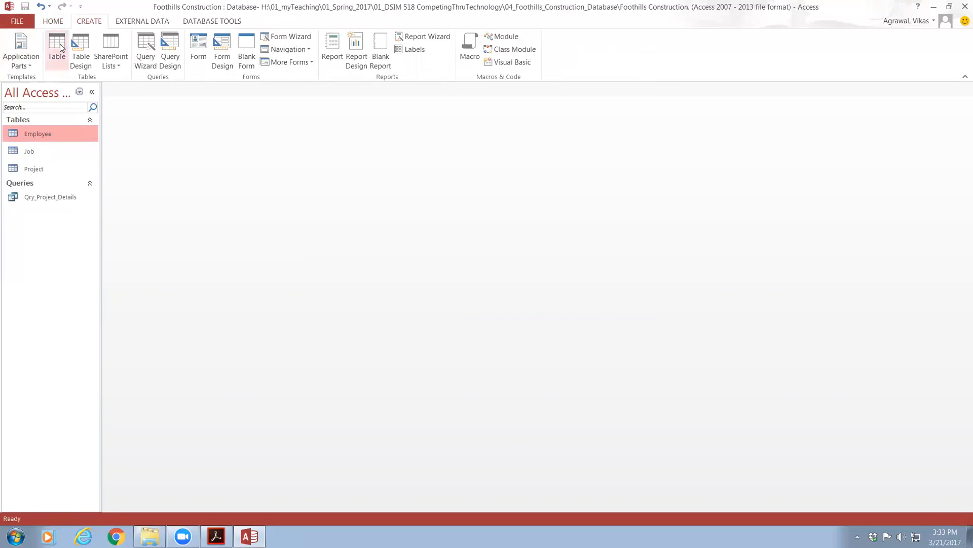
click(82, 48)
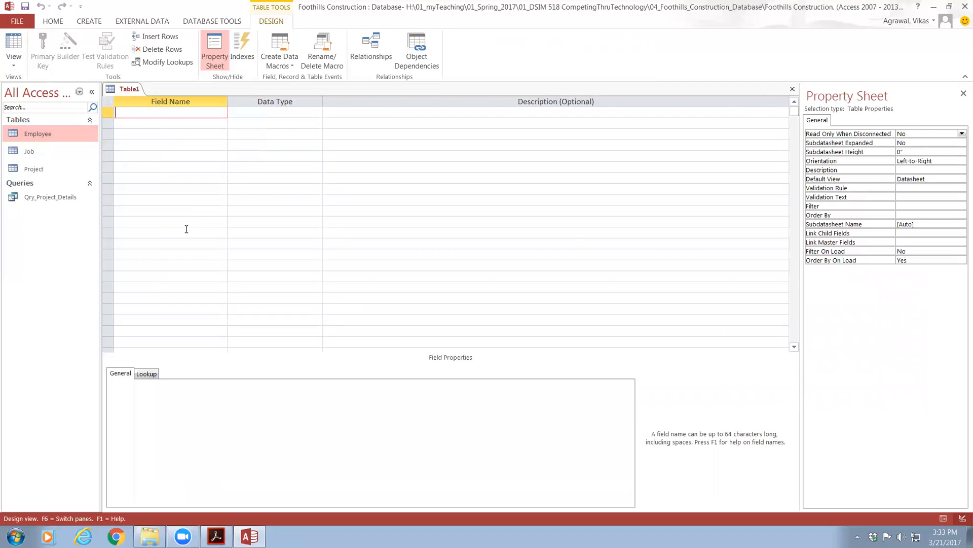
text(Assign Number)
key(Tab)
key(Tab)
key(Tab)
Step: Add an Assign Date field with the Date/Time data type and the Long Date format
text(Assign Date)
key(Tab)
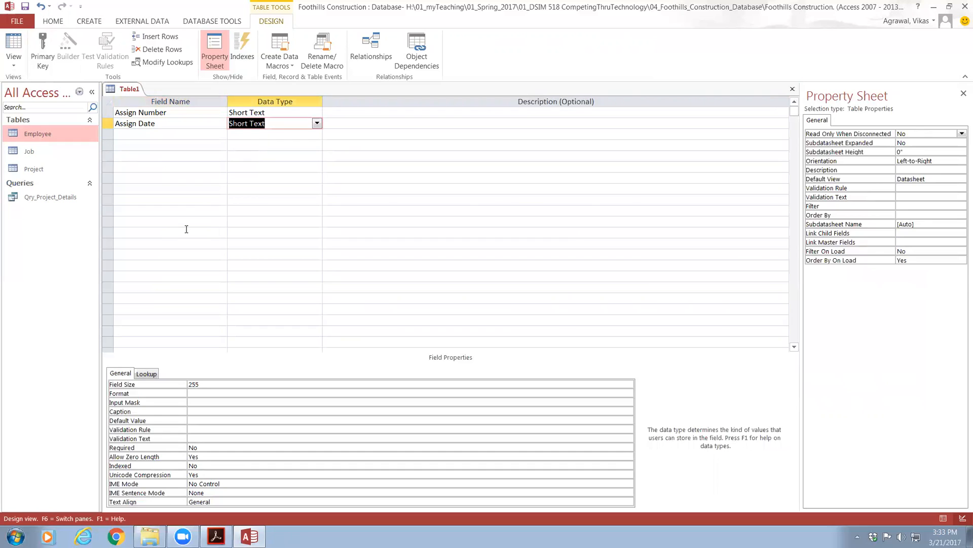
click(317, 123)
click(280, 171)
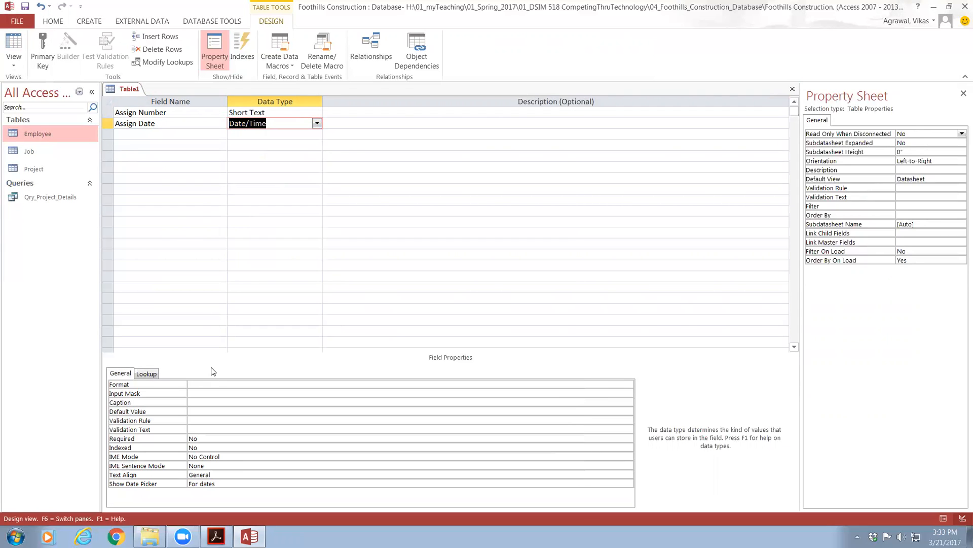
click(238, 384)
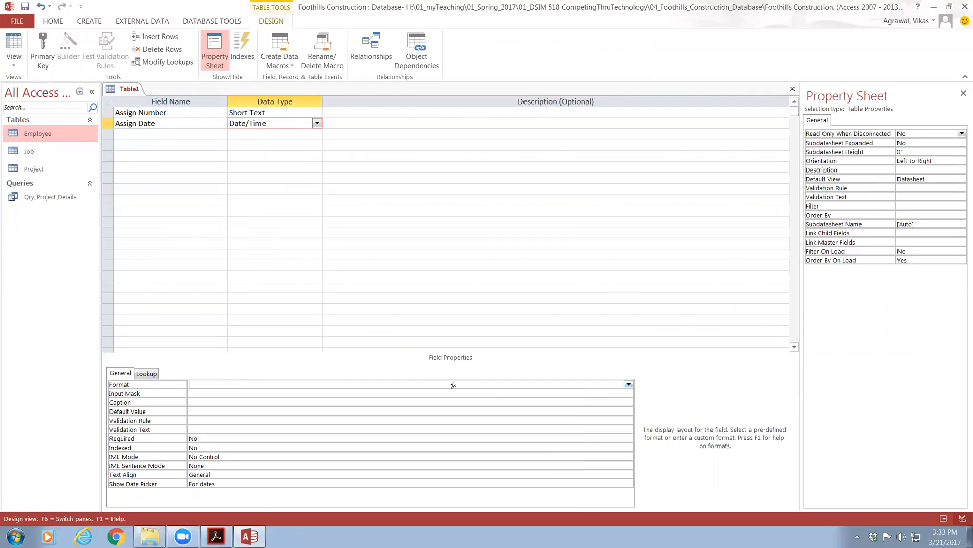
click(628, 384)
click(527, 402)
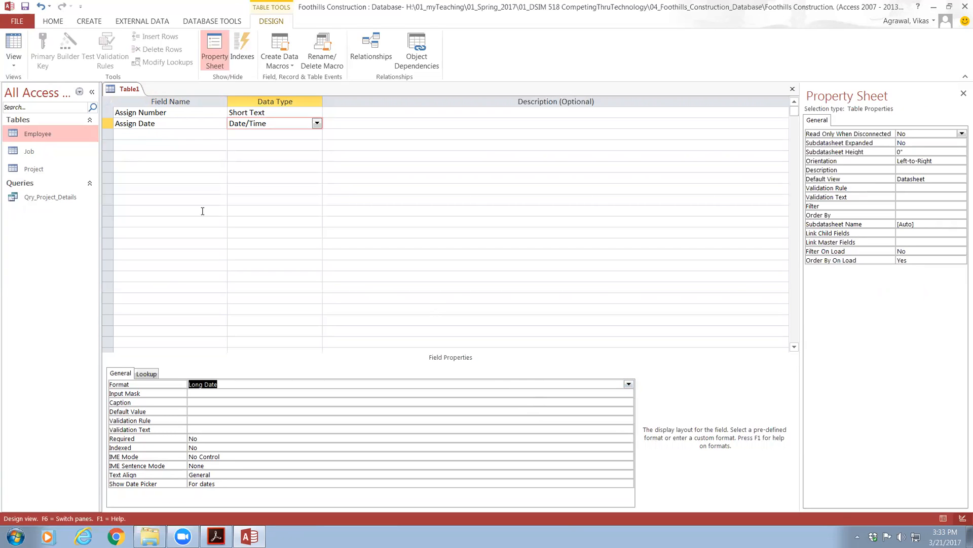
Step: Add Project Number and Emp Number fields, both with the Short Text data type
click(199, 134)
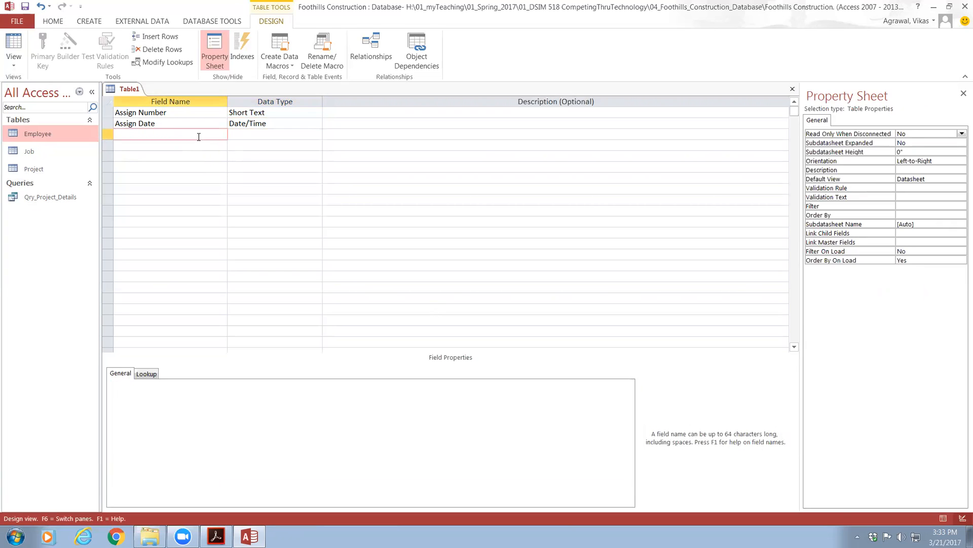
text(Project Number)
key(Tab)
key(Tab)
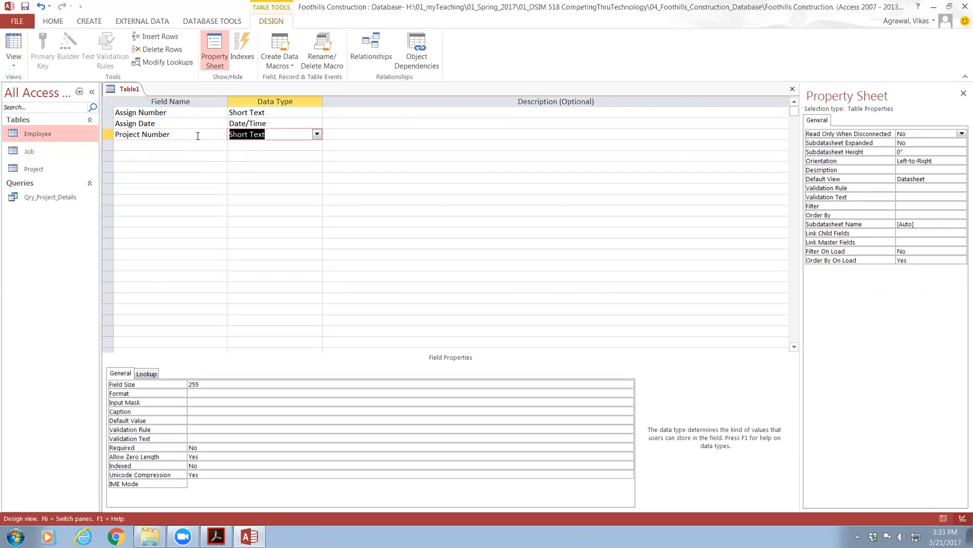
key(Tab)
text(Emp)
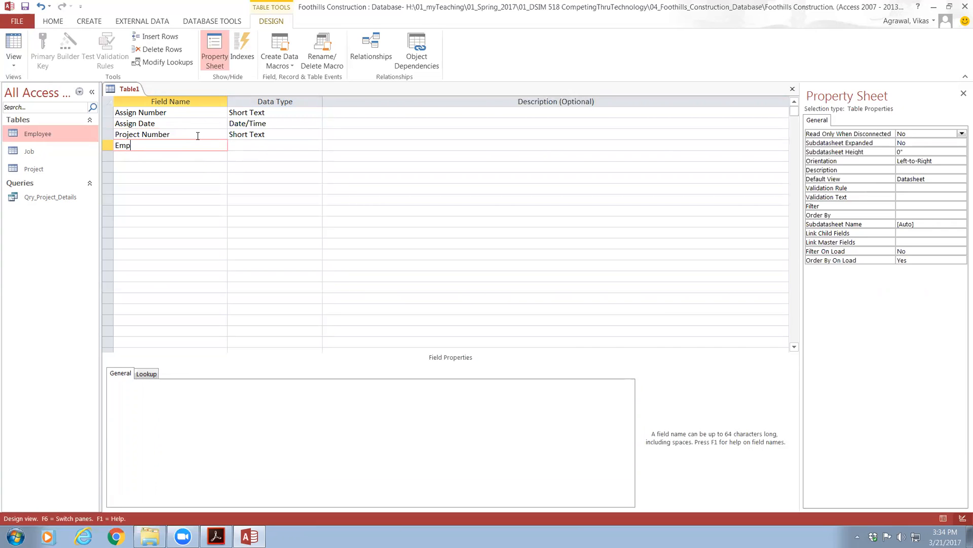
text( Number)
key(Tab)
key(Tab)
key(Tab)
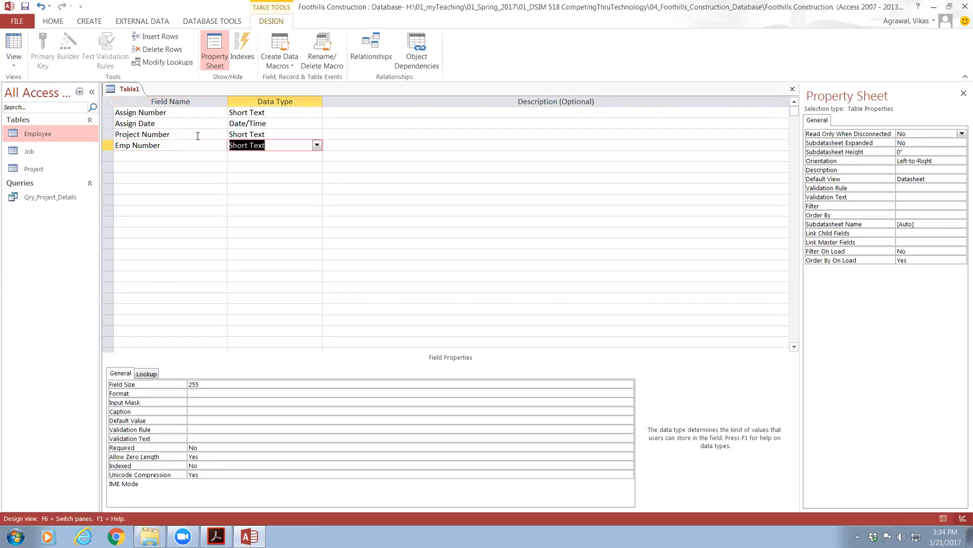
Step: Add an Assign Hours field with the Number data type and the Double field size
text(Assign N)
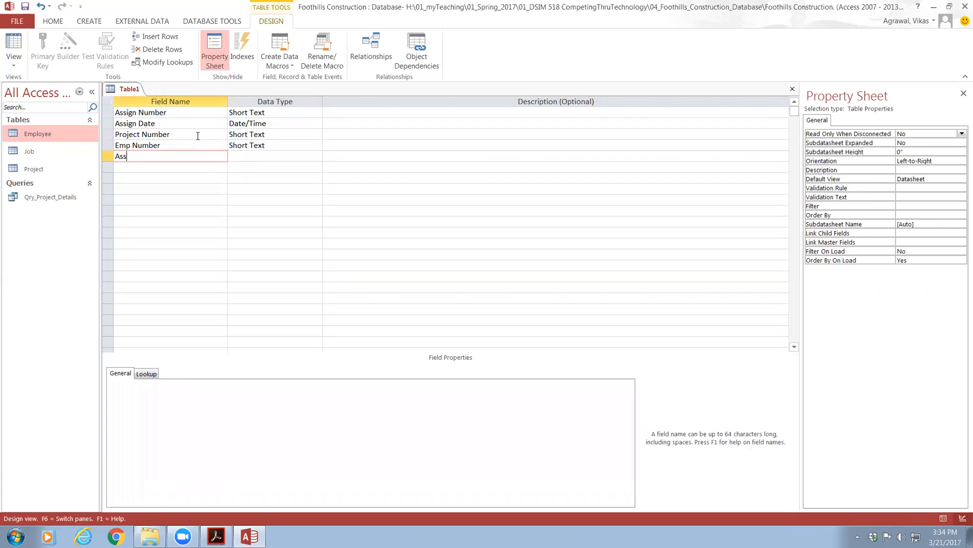
key(BackSpace)
text(Hours)
click(257, 156)
click(317, 156)
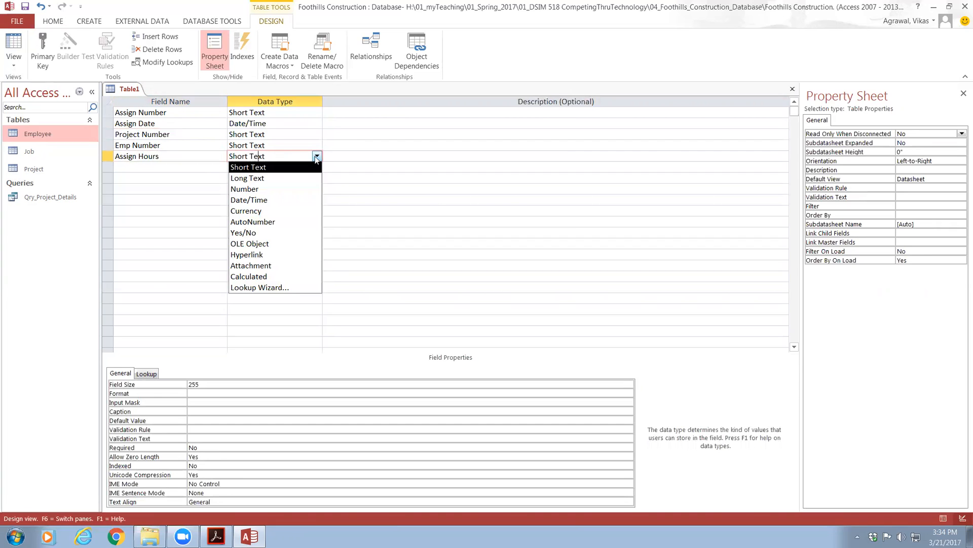
click(284, 189)
click(527, 384)
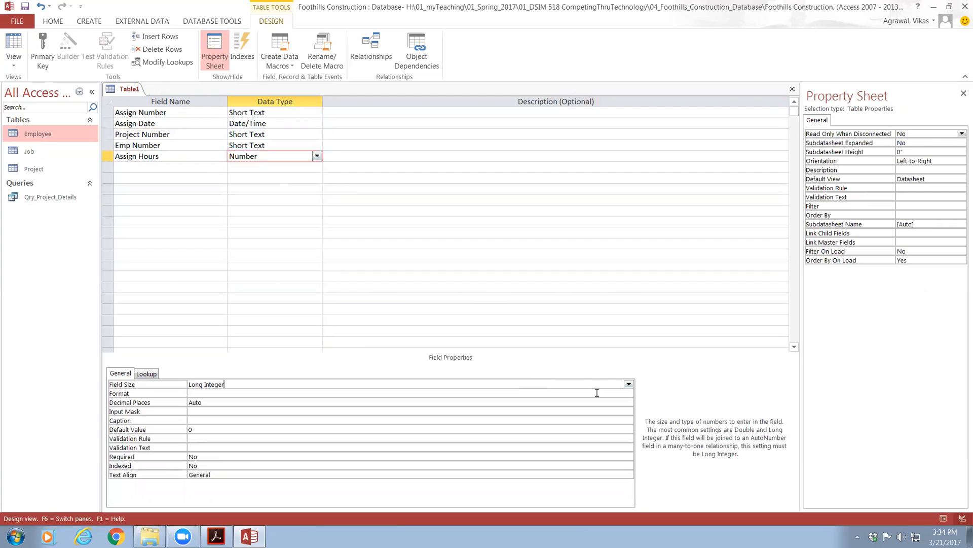
click(628, 384)
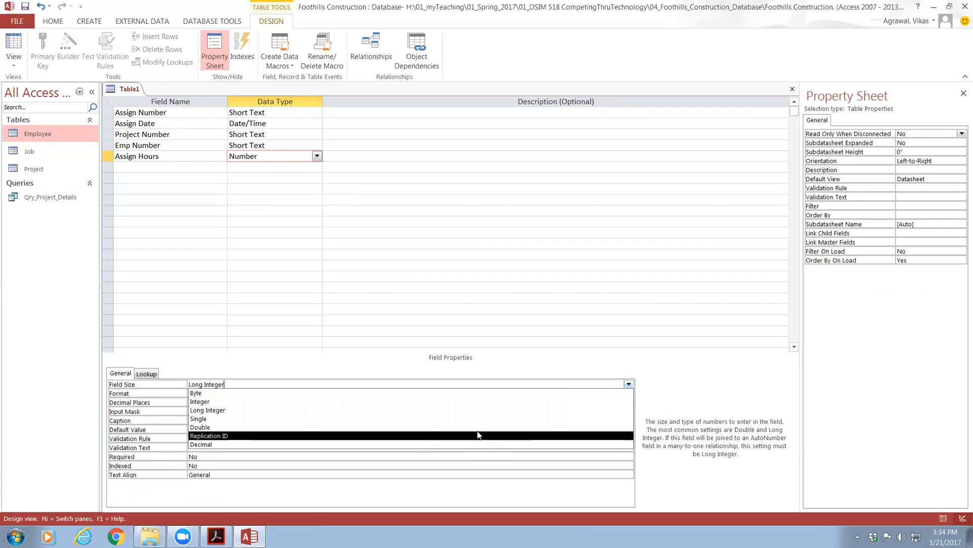
click(476, 428)
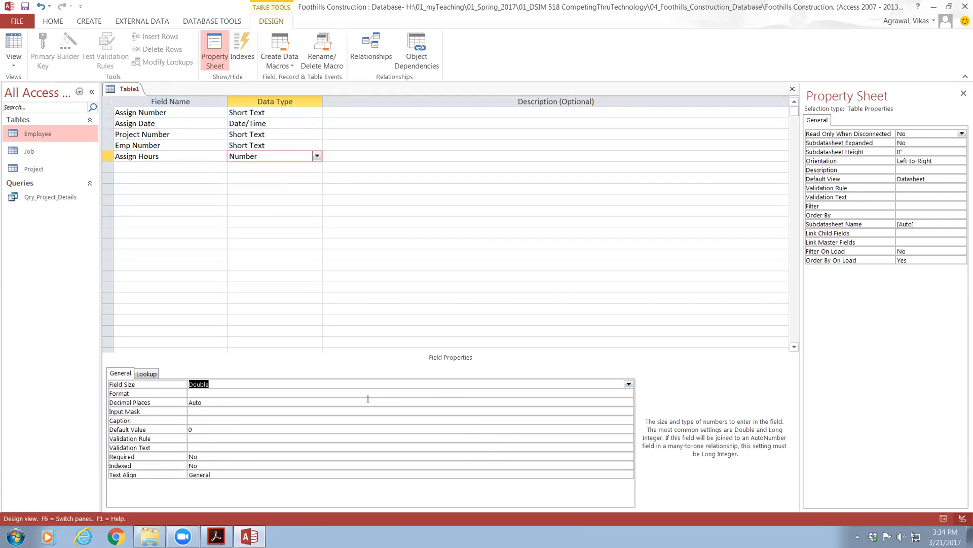
Step: Make Assign Number the primary key, then save the table as Assign and close it
click(134, 113)
click(43, 51)
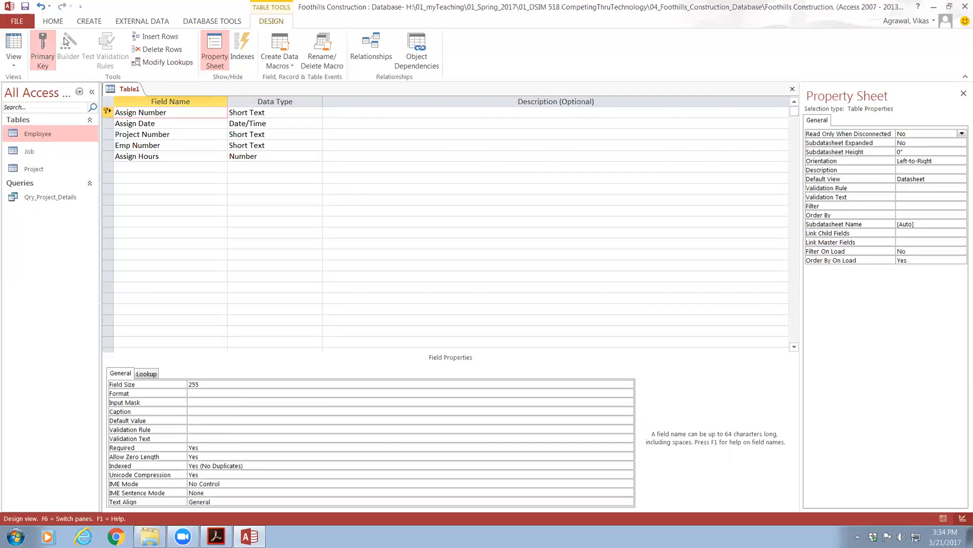
click(30, 9)
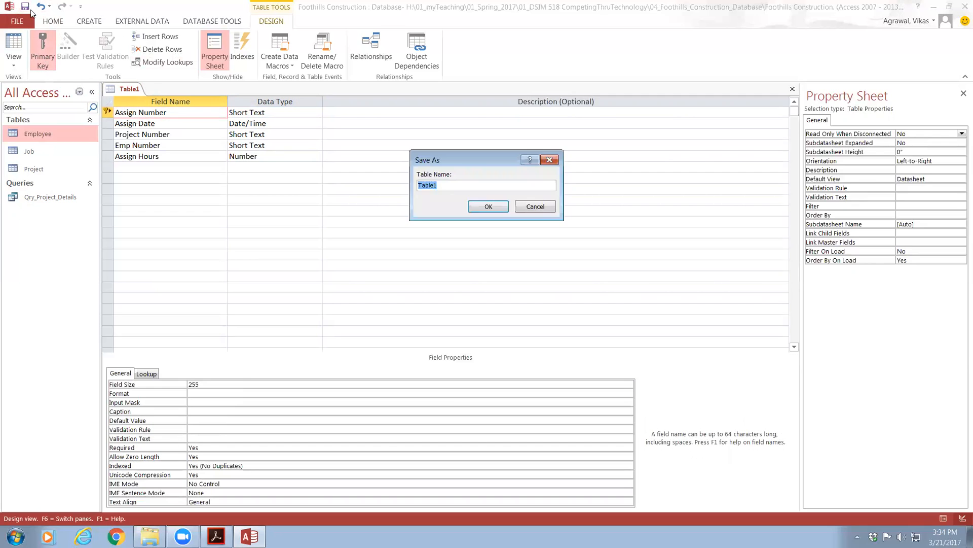
text(Assign)
key(Return)
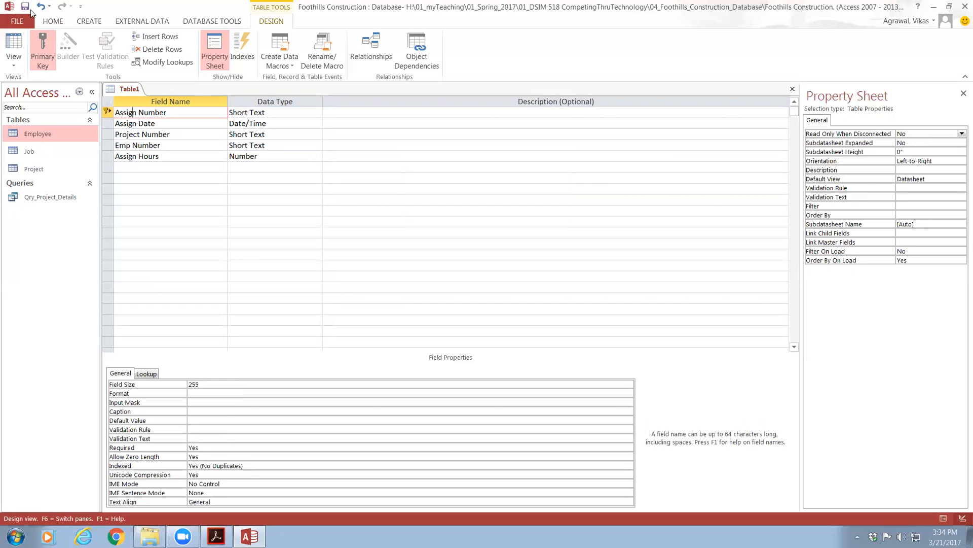
click(792, 89)
Step: Try to import the ASSIGN Excel workbook by appending a copy of its records to the Assign table
right_click(49, 136)
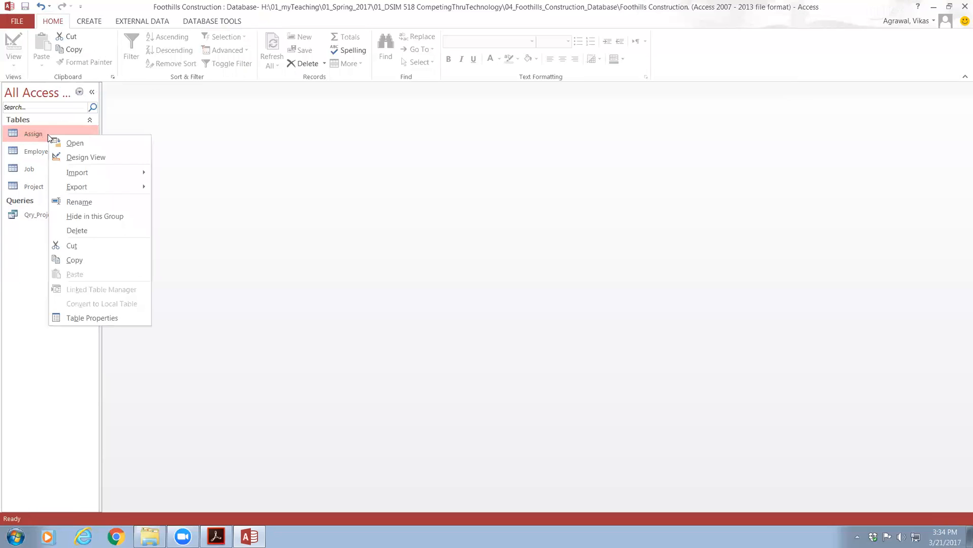
mouse_move(108, 175)
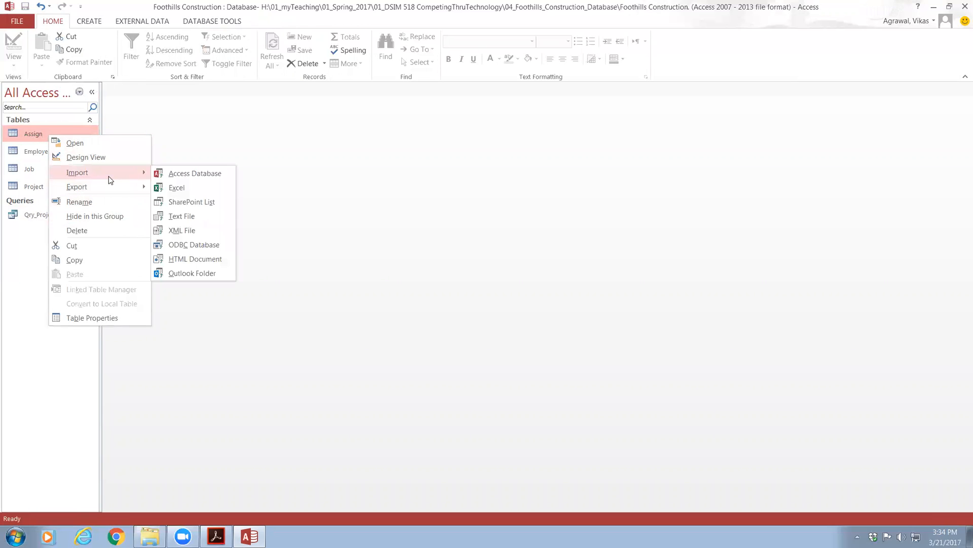
click(175, 189)
click(669, 185)
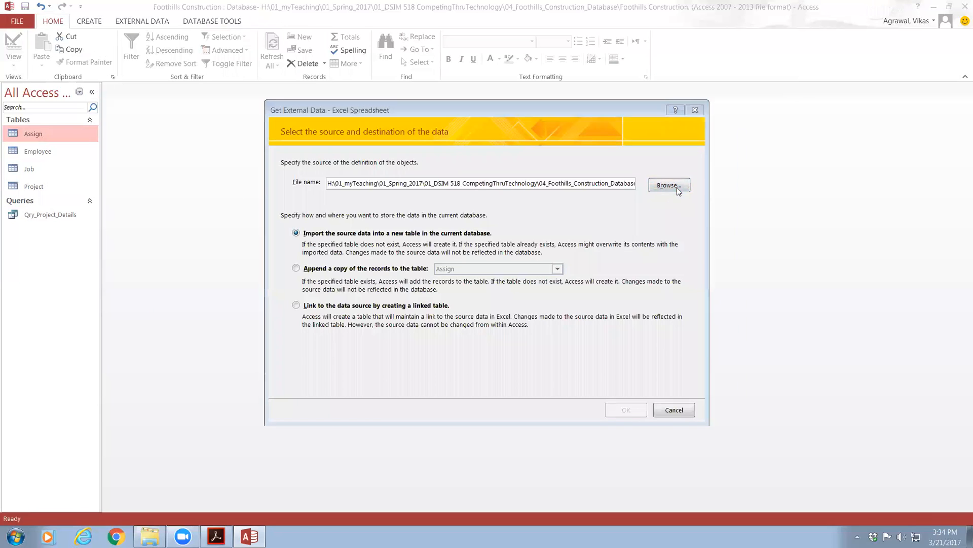
double_click(412, 225)
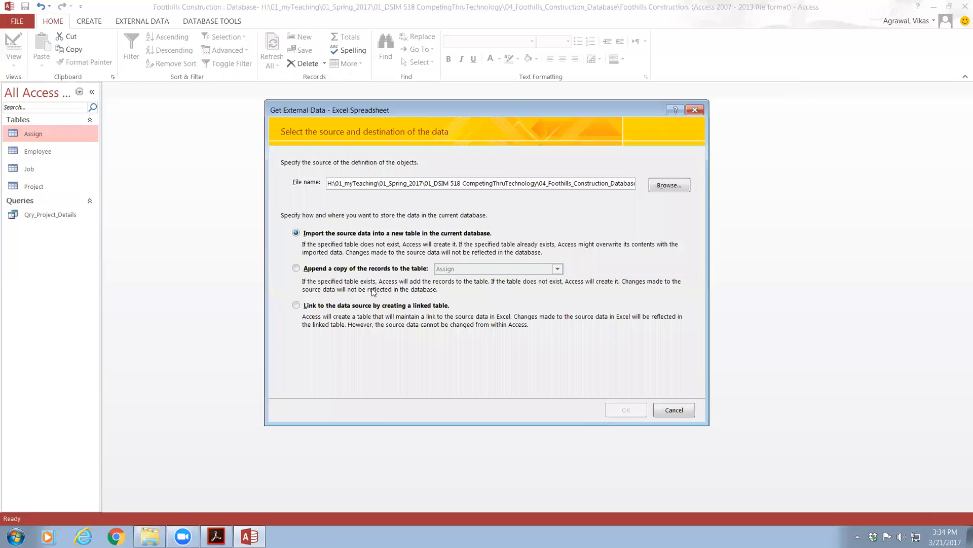
click(363, 268)
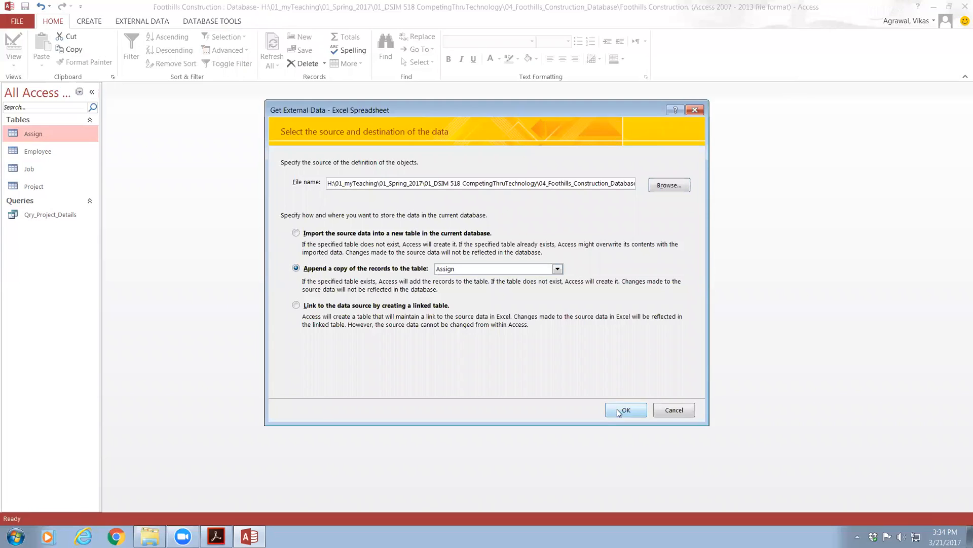
click(616, 409)
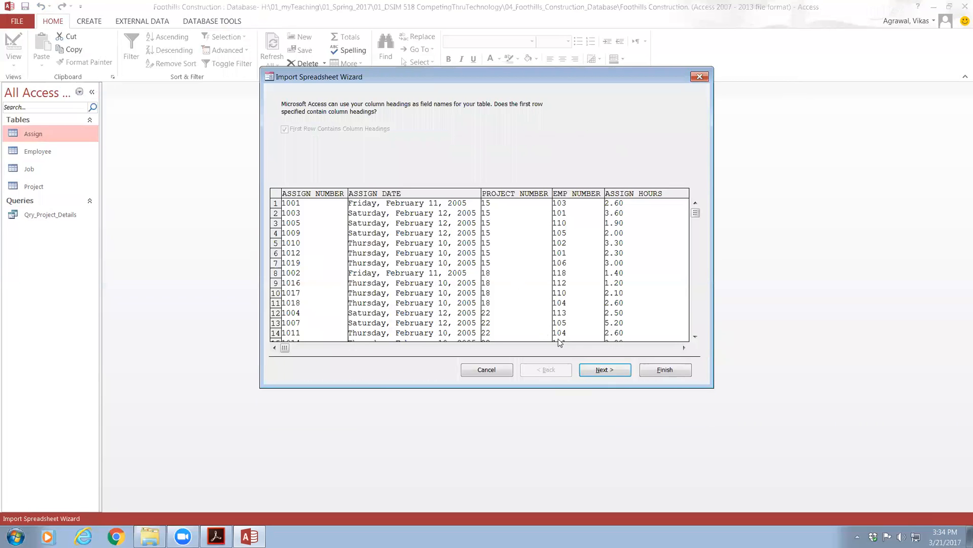
click(602, 369)
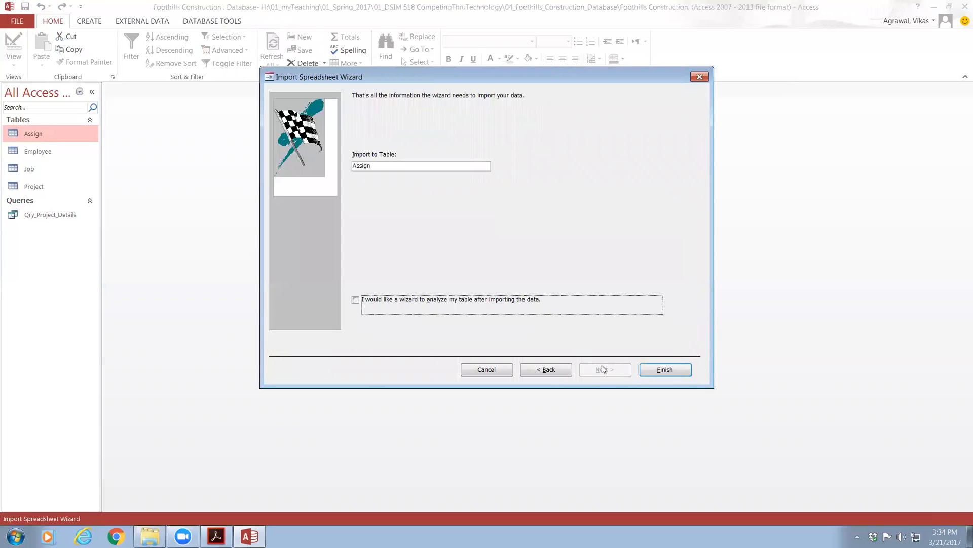
click(649, 372)
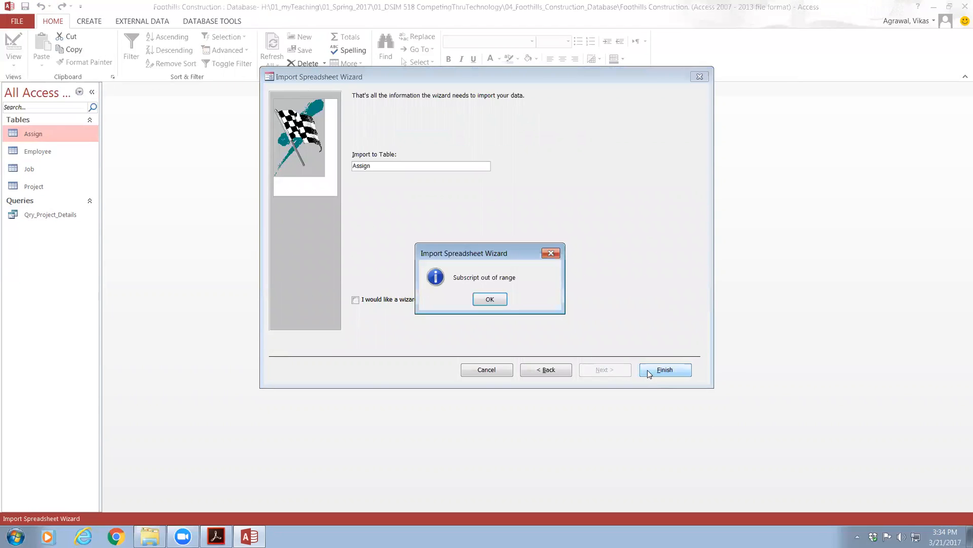
click(489, 300)
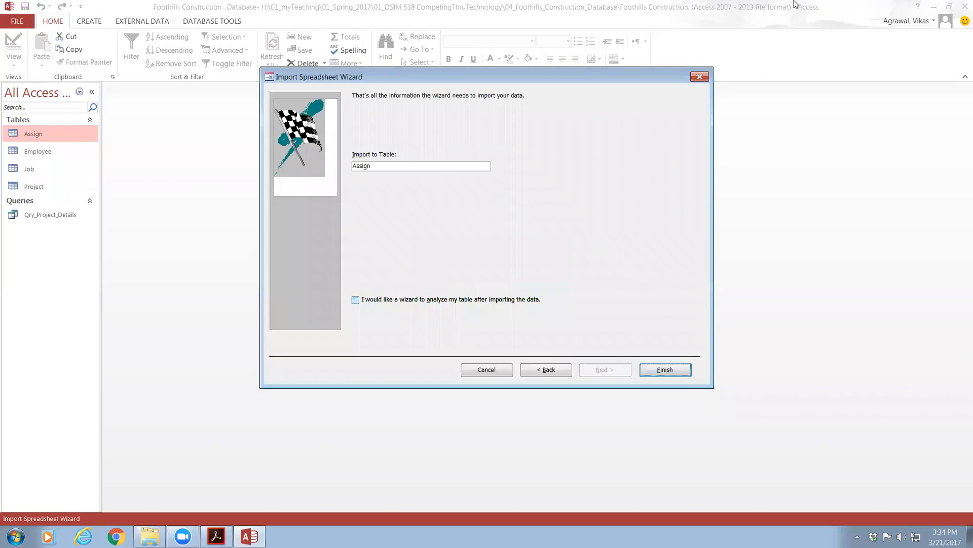
click(699, 76)
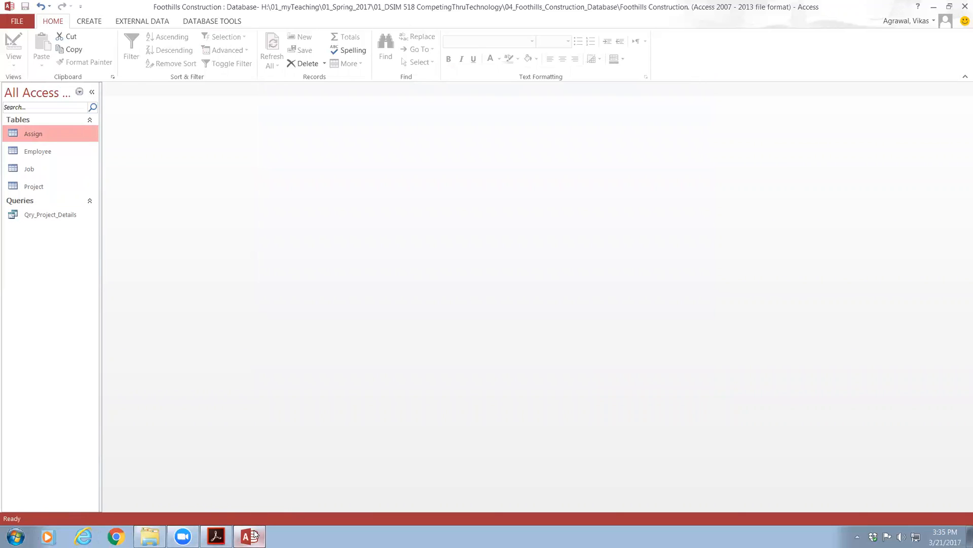
Step: Open the ASSIGN workbook in Excel, examine its column headings and records, and close it
click(155, 536)
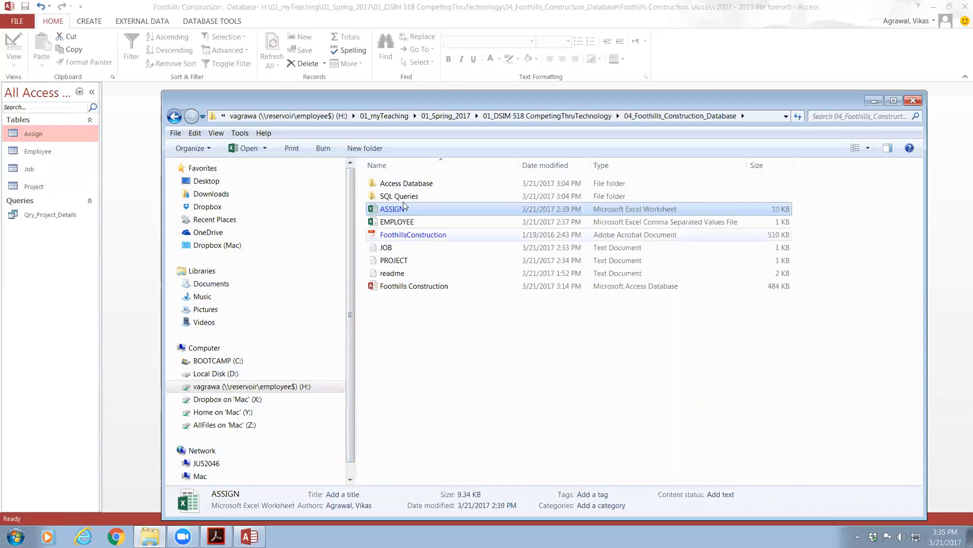
double_click(398, 210)
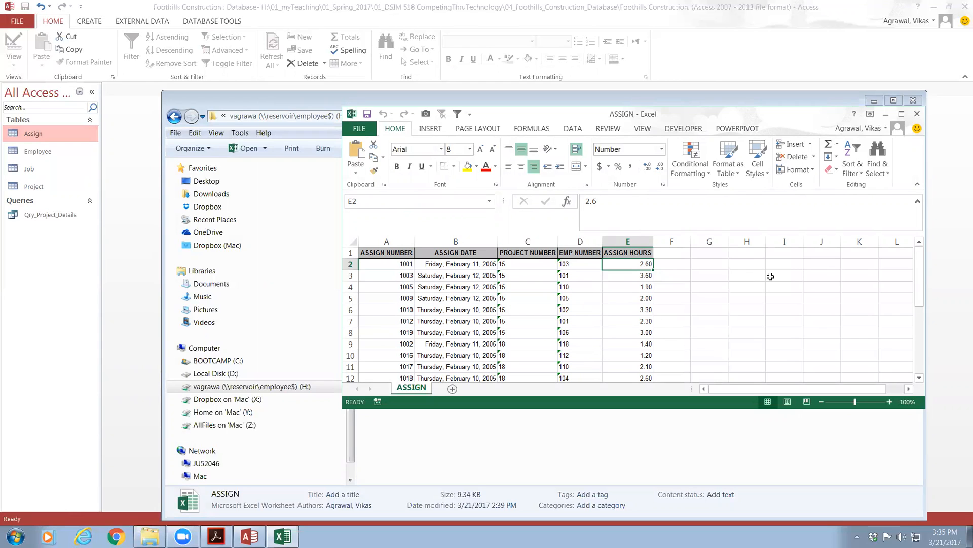
scroll(771, 276, down, 3)
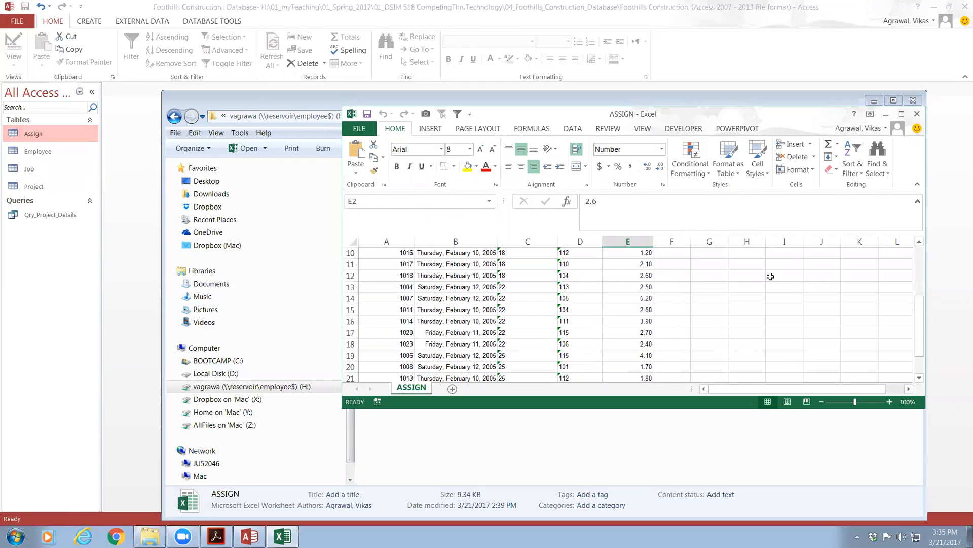
scroll(770, 276, up, 3)
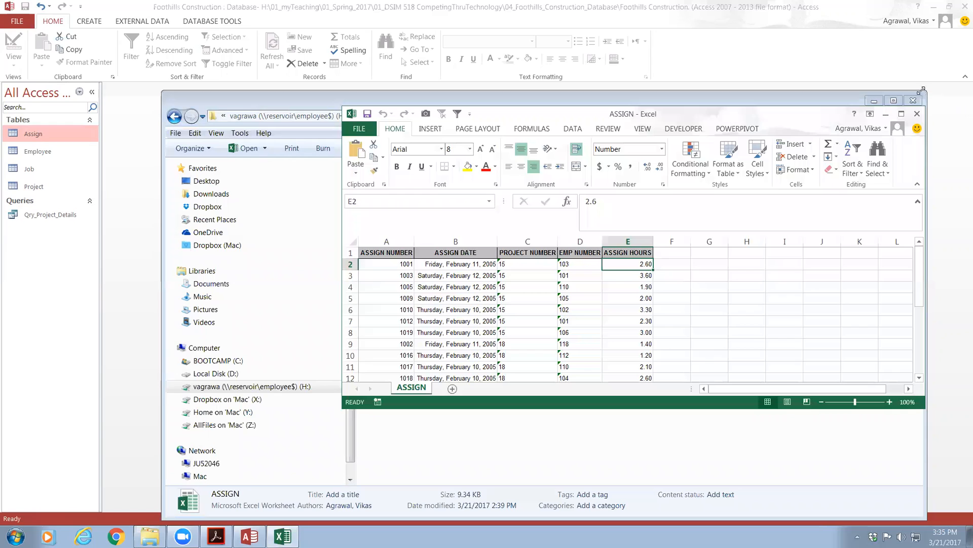
click(917, 114)
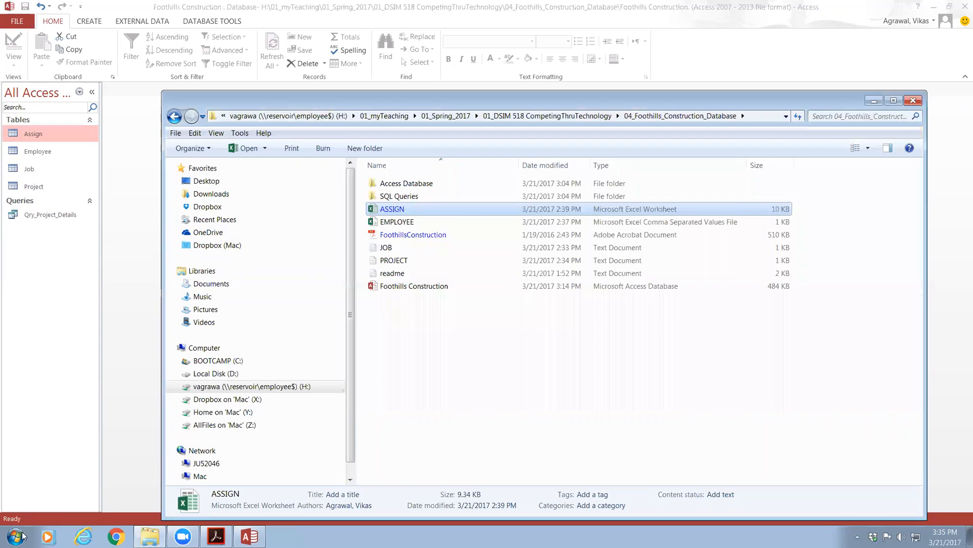
Step: Switch to Chrome and search Google for "access import excel subscript out of range"
click(117, 537)
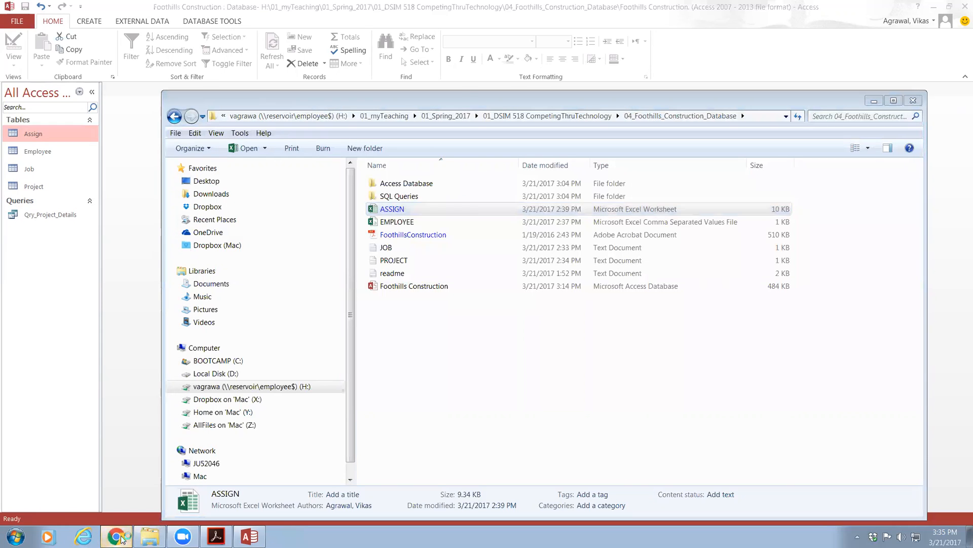
text(ac)
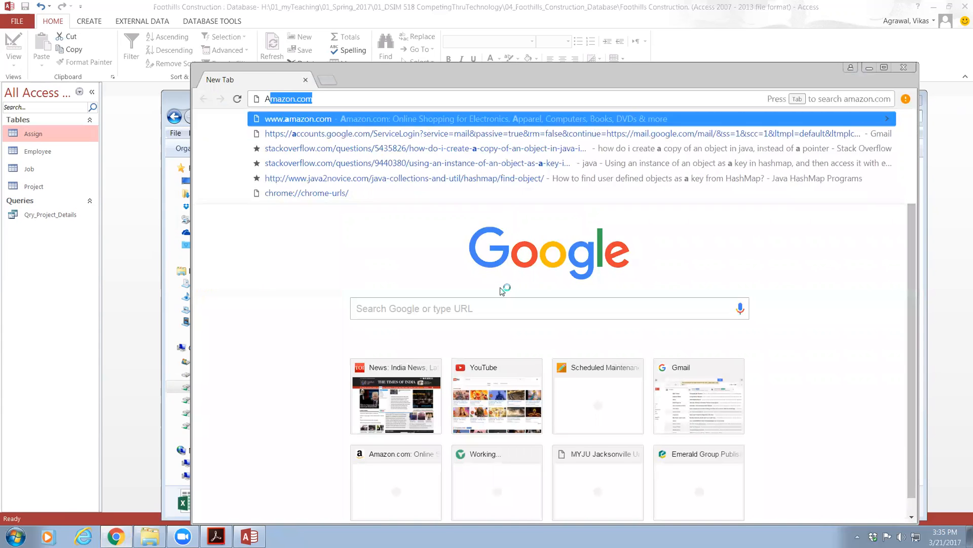
key(BackSpace)
key(BackSpace)
key(BackSpace)
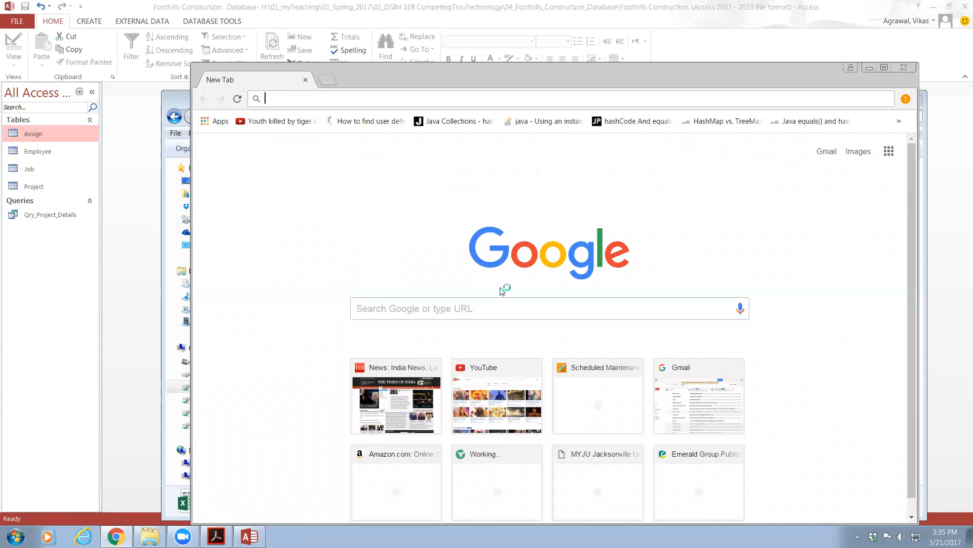
text(Acc)
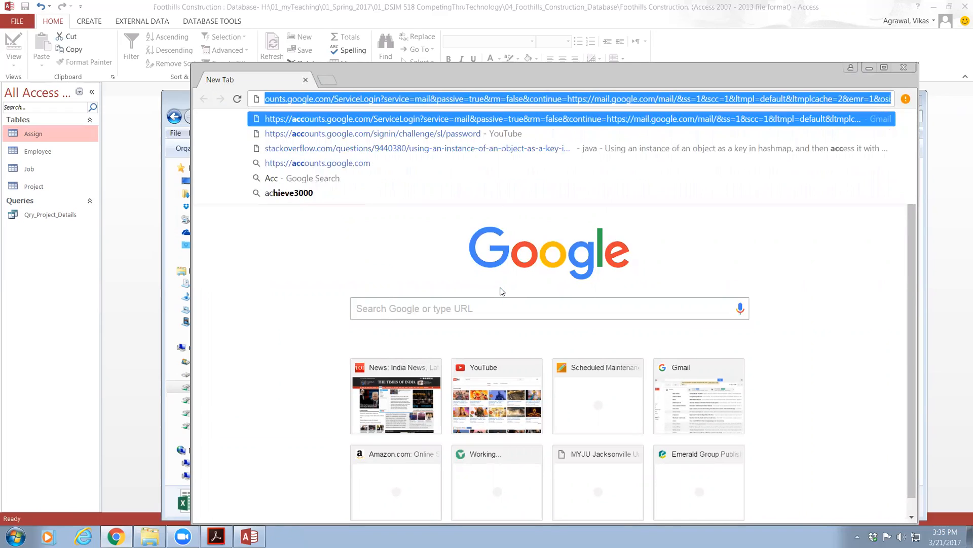
text(ess Import)
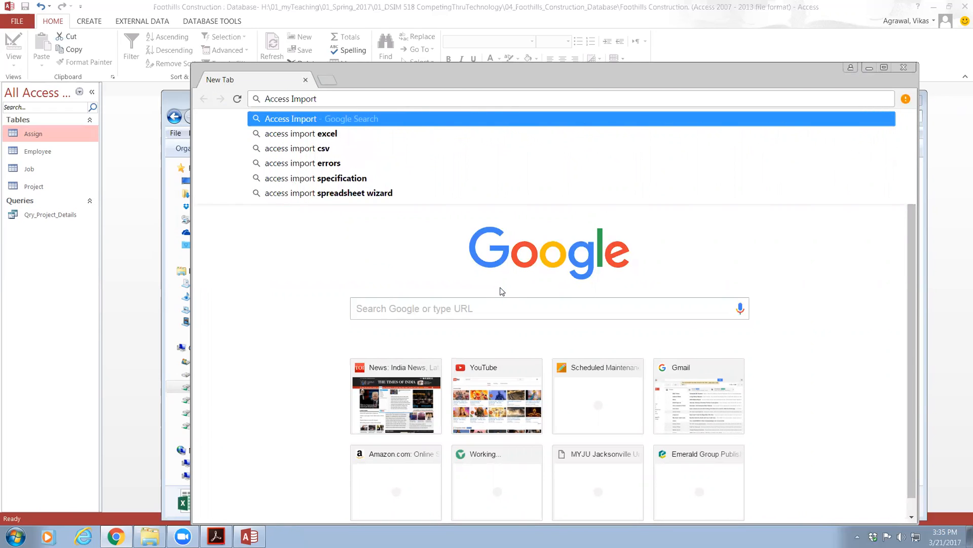
key(Down)
text(sub)
key(Return)
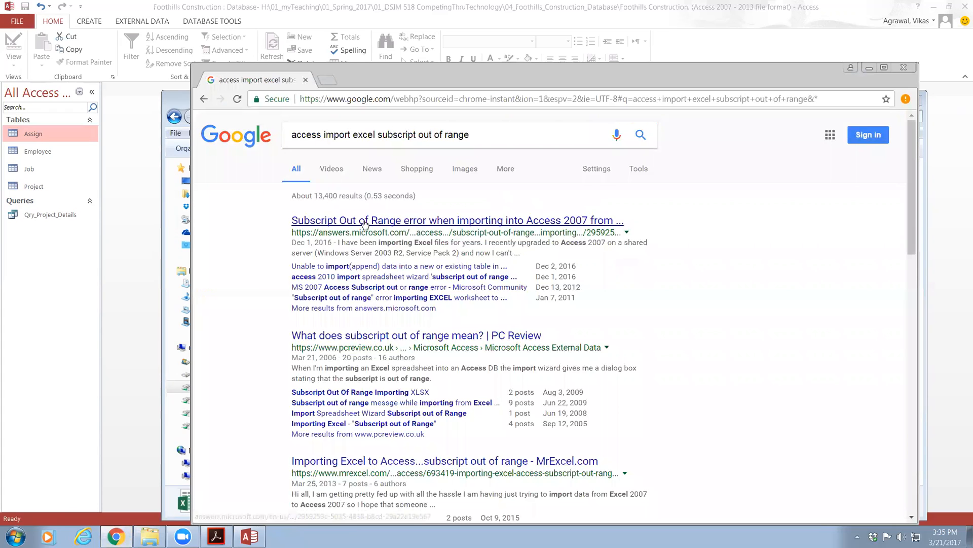
Step: Read the answers in the Microsoft Community thread on the Subscript Out of Range import error and return to the search results
click(365, 222)
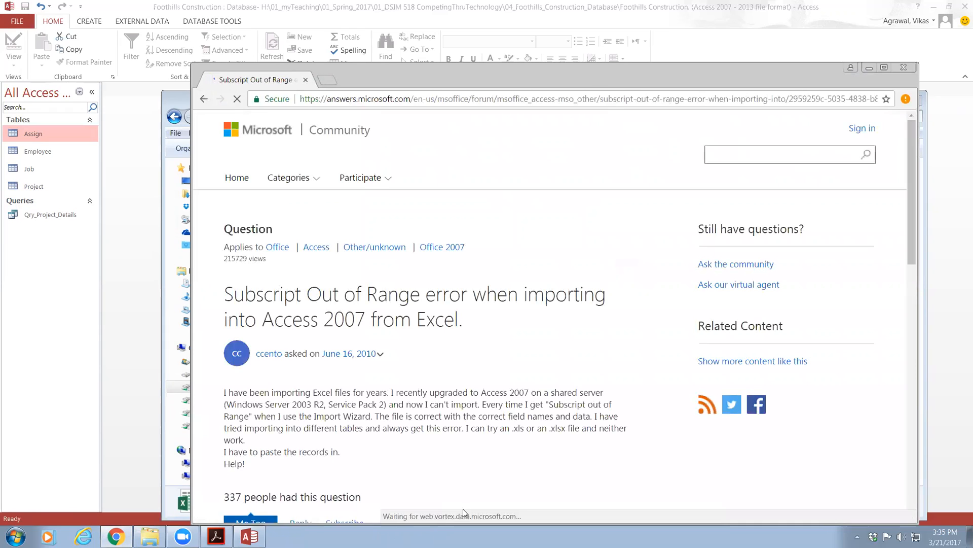
scroll(472, 488, down, 9)
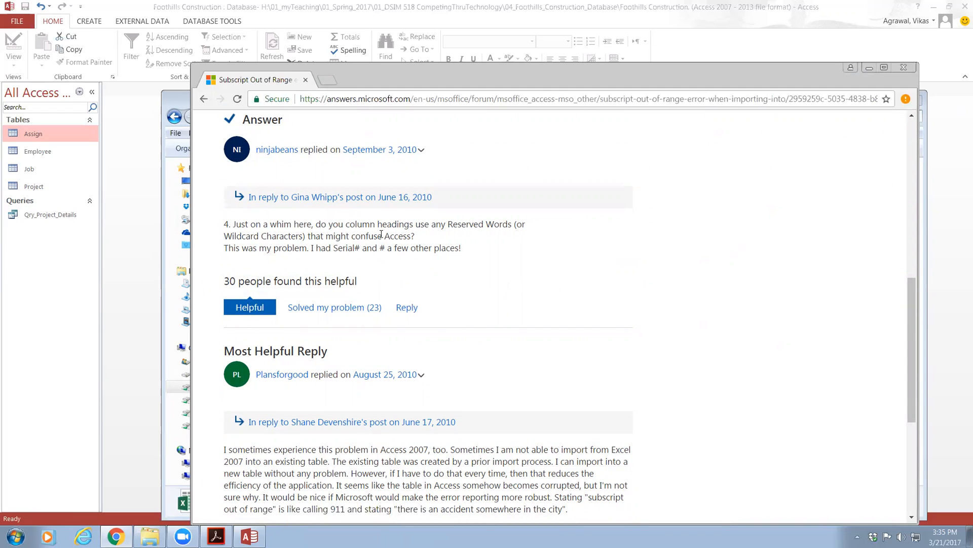
scroll(352, 247, down, 4)
scroll(352, 249, up, 6)
scroll(50, 108, up, 5)
click(203, 98)
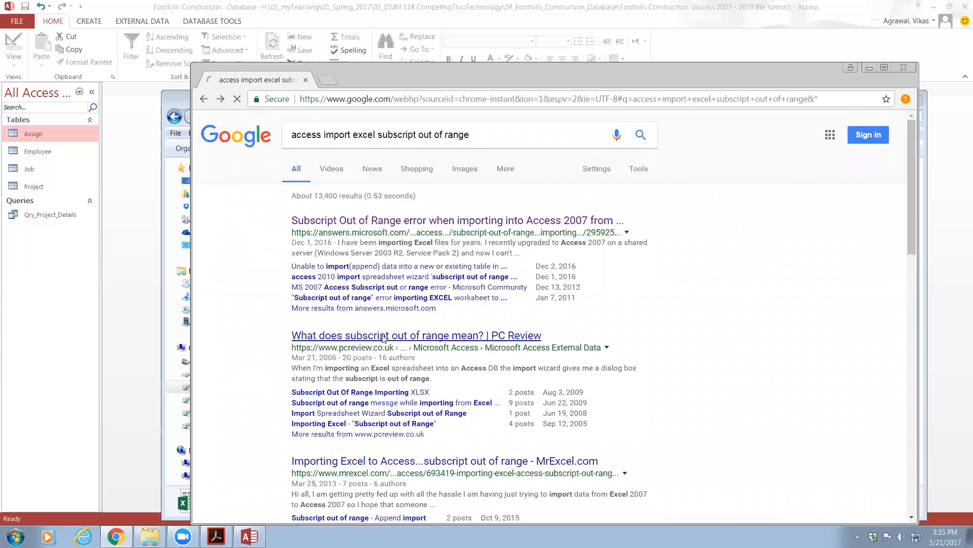
Step: Open the PC Review thread "What does subscript out of range mean?" and read its replies for a fix
click(384, 337)
scroll(384, 338, down, 3)
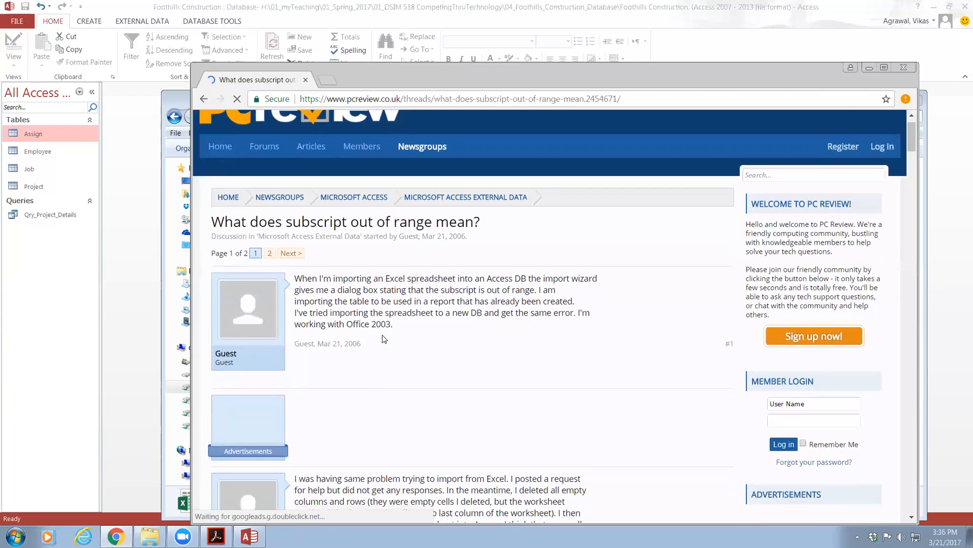
scroll(384, 338, down, 2)
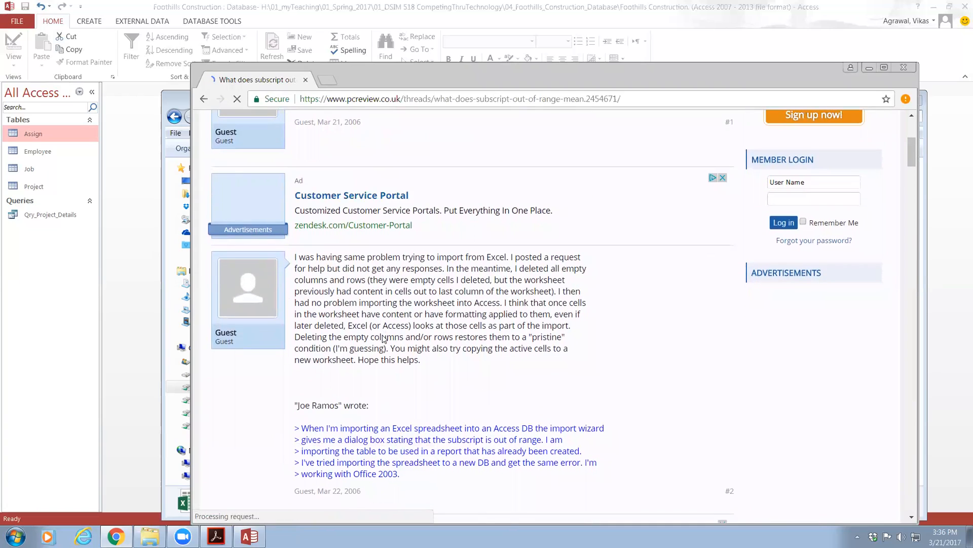
scroll(383, 338, down, 3)
scroll(383, 336, down, 2)
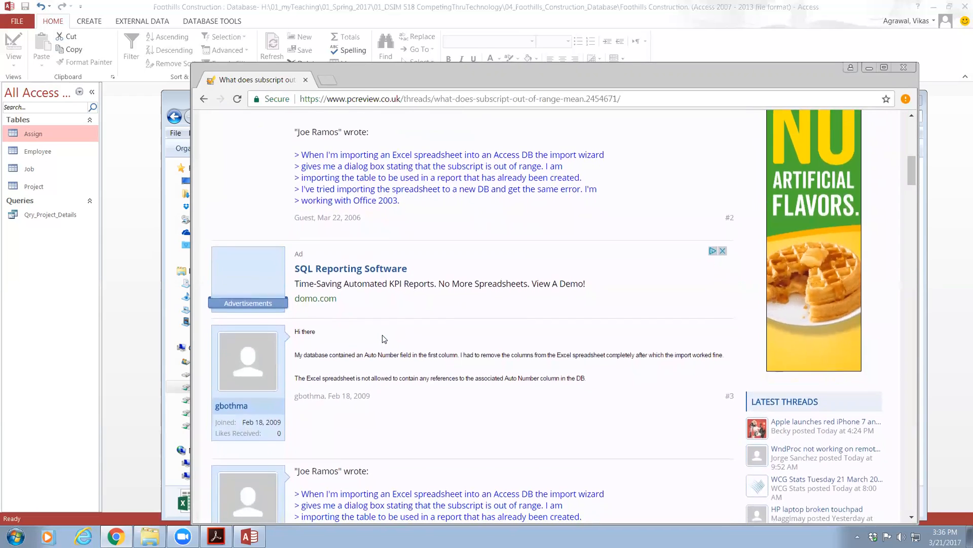
Step: Read the remaining replies in the PC Review thread for a fix to the import error and close the browser
scroll(382, 335, down, 1)
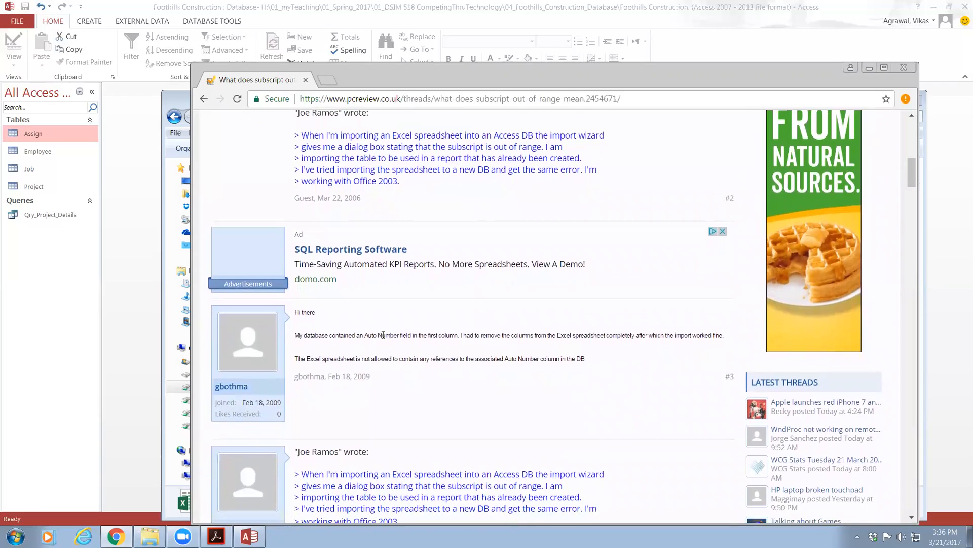
scroll(382, 335, down, 5)
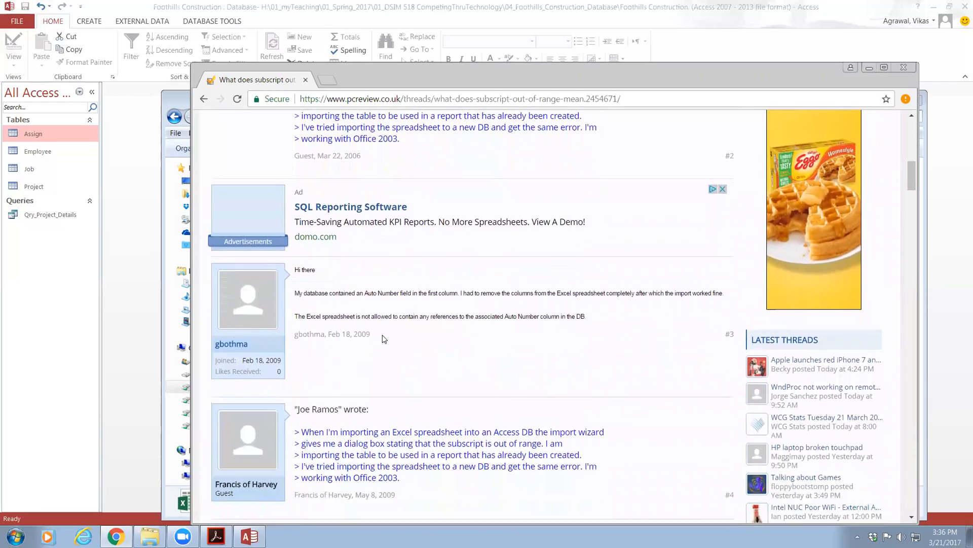
scroll(383, 334, down, 10)
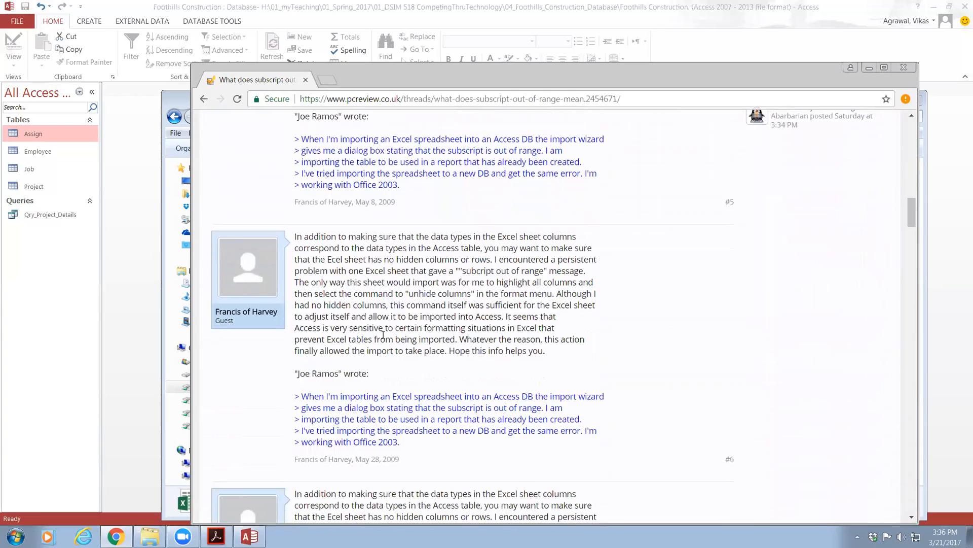
scroll(383, 336, down, 1)
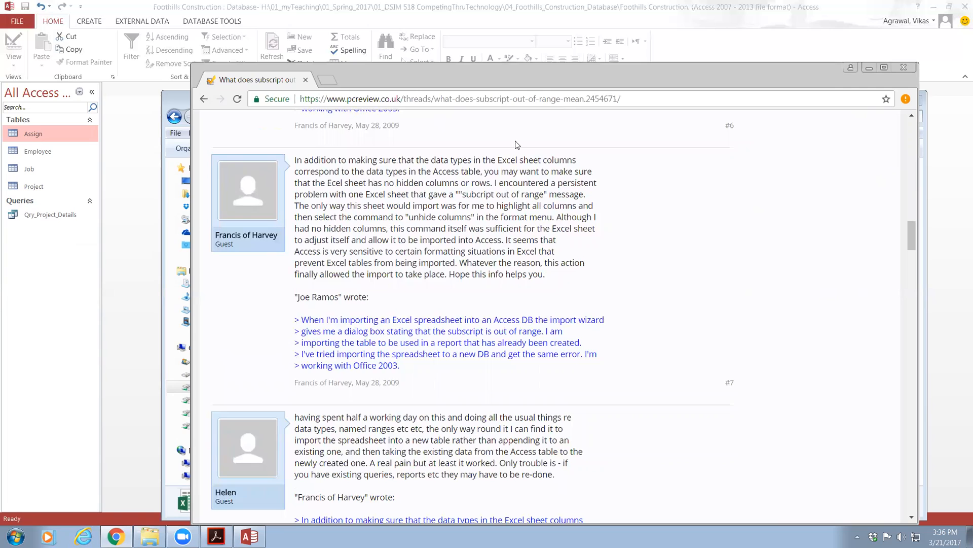
click(903, 67)
Step: Reopen the ASSIGN workbook in Excel and check the cell number format of the ASSIGN NUMBER values
double_click(416, 209)
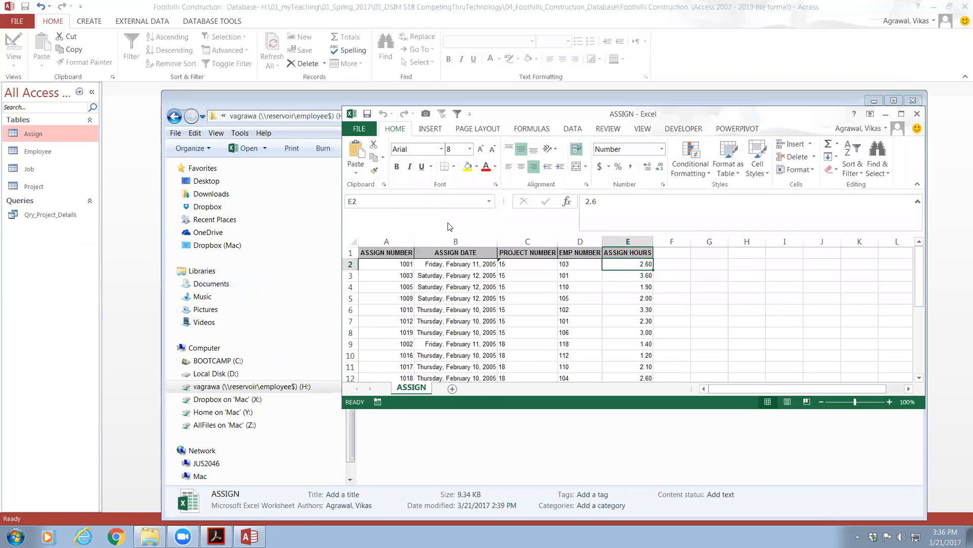
click(901, 113)
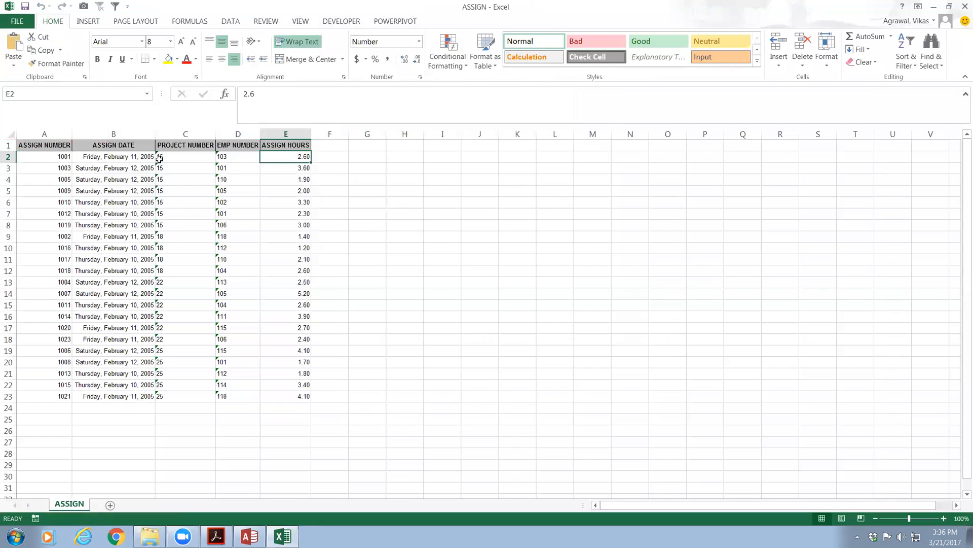
click(47, 157)
drag(47, 157, 43, 393)
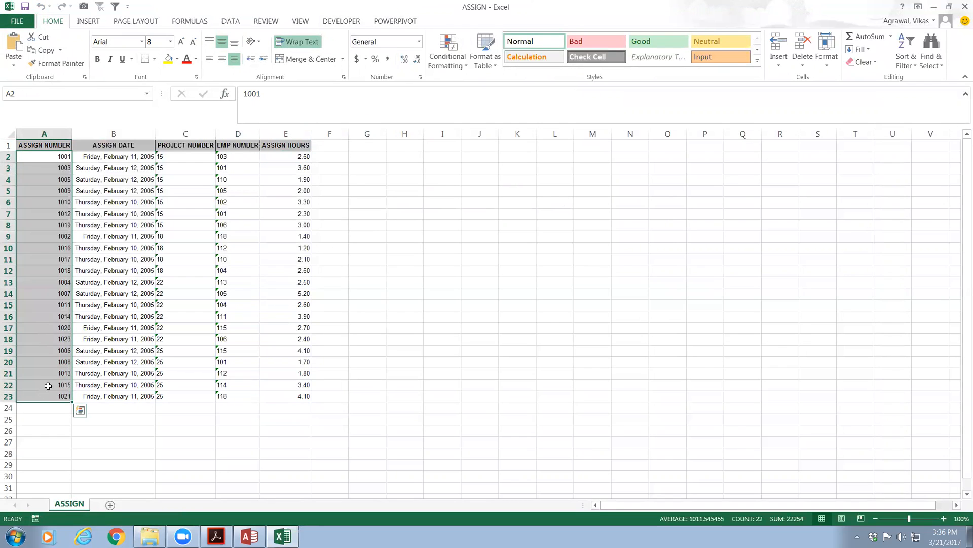
right_click(39, 245)
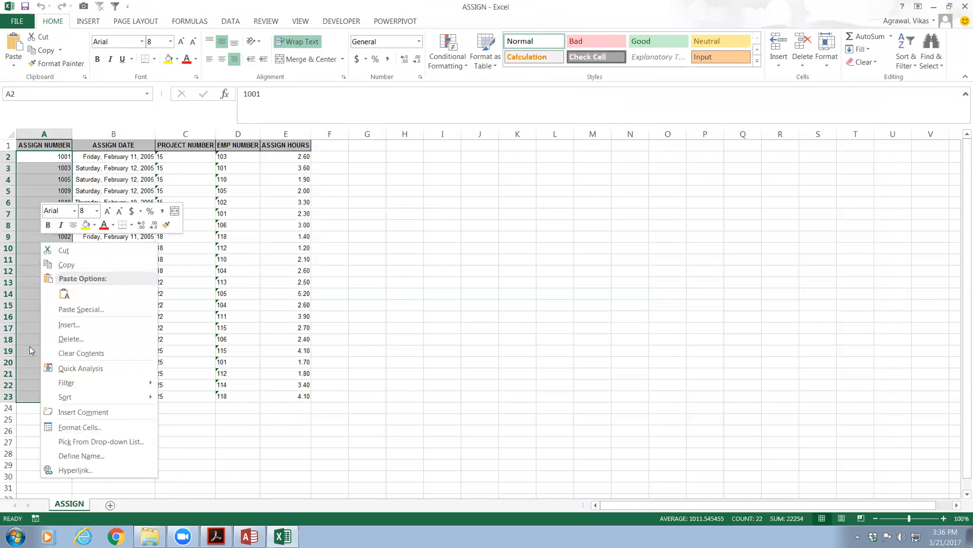
click(92, 427)
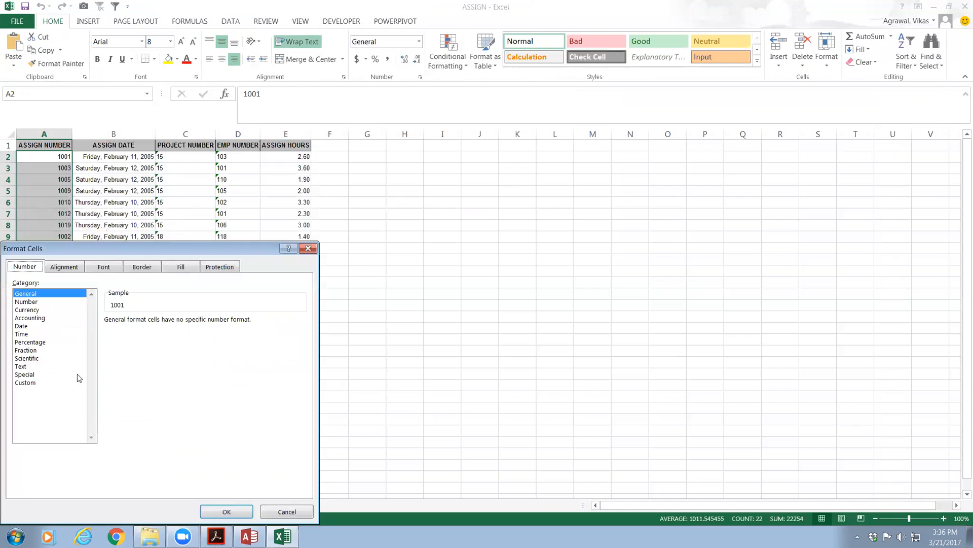
click(285, 513)
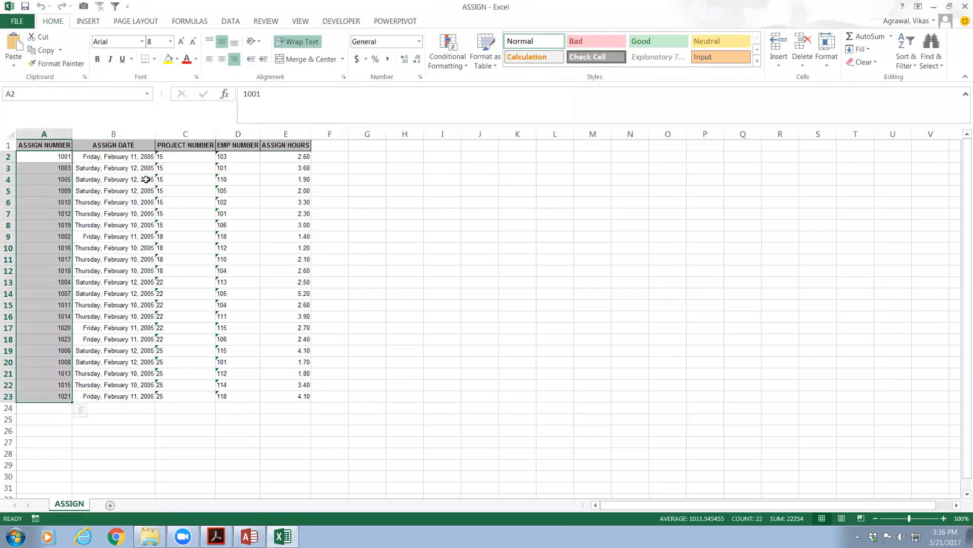
Step: Check the cell number format of the ASSIGN DATE values without changing it
click(120, 159)
drag(120, 158, 133, 396)
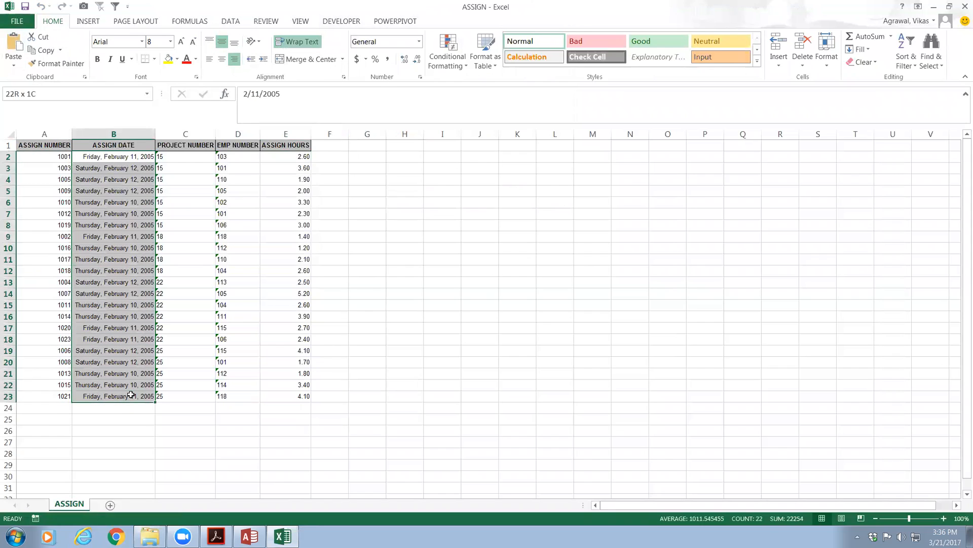
right_click(138, 278)
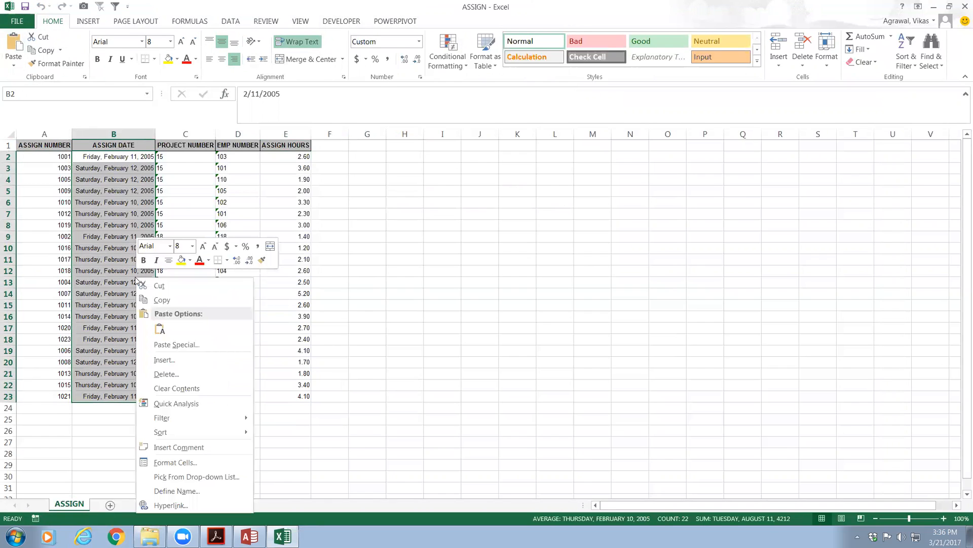
click(192, 463)
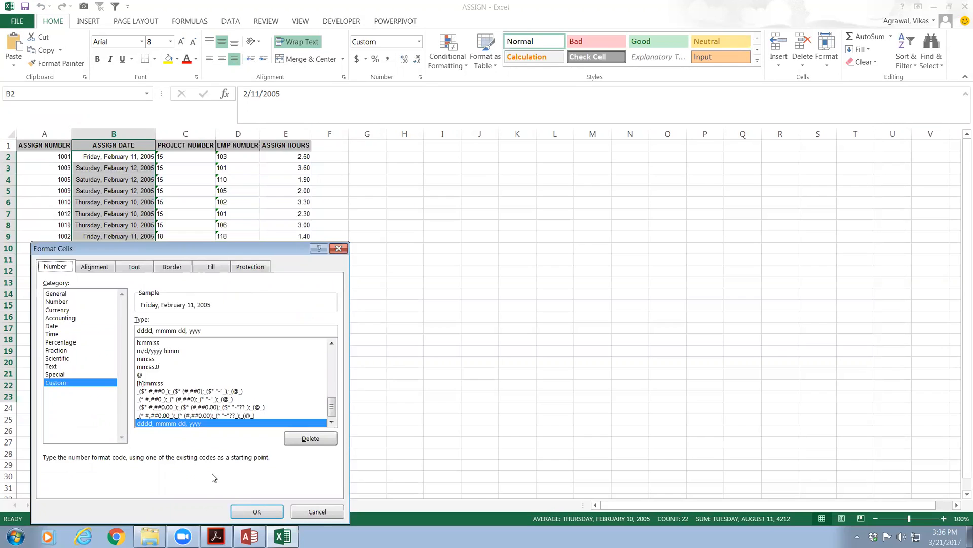
click(306, 512)
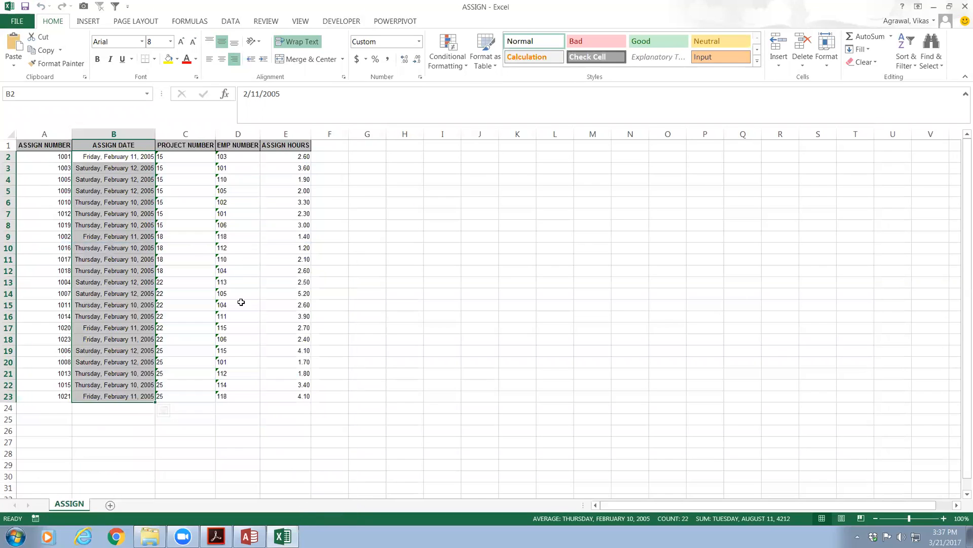
Step: Check the cell number format of the PROJECT NUMBER values without changing it
click(202, 249)
click(198, 158)
drag(197, 159, 213, 395)
right_click(202, 264)
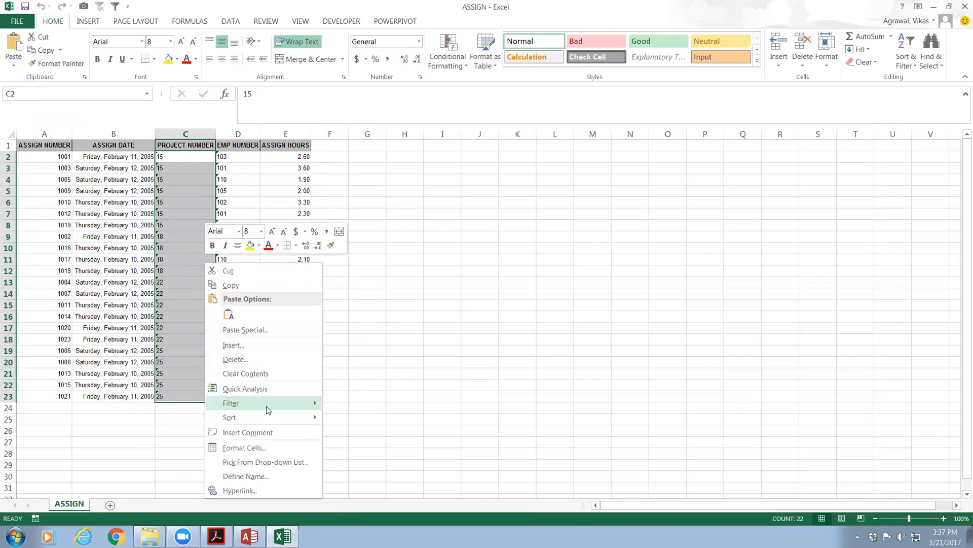
click(260, 447)
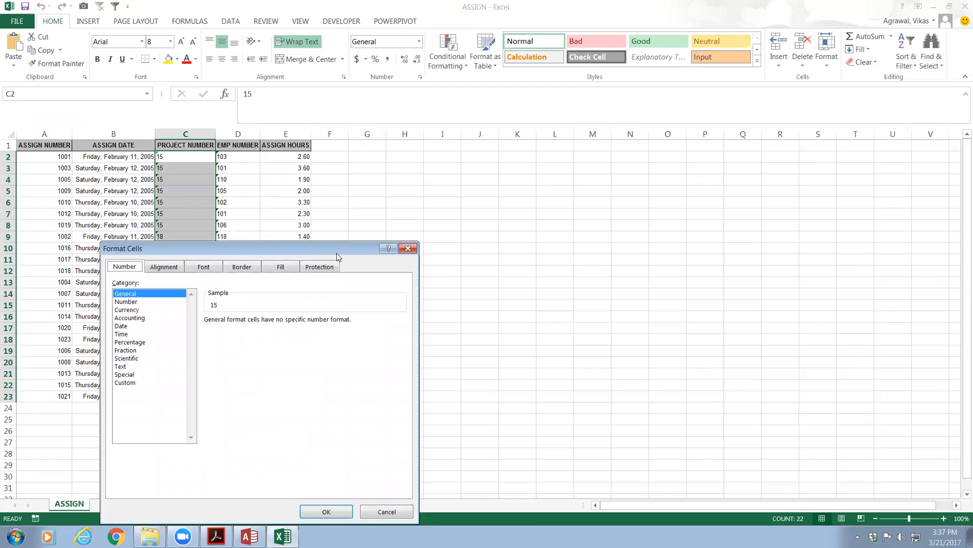
click(408, 247)
Step: Check the cell number format of an EMP NUMBER value without changing it
click(237, 168)
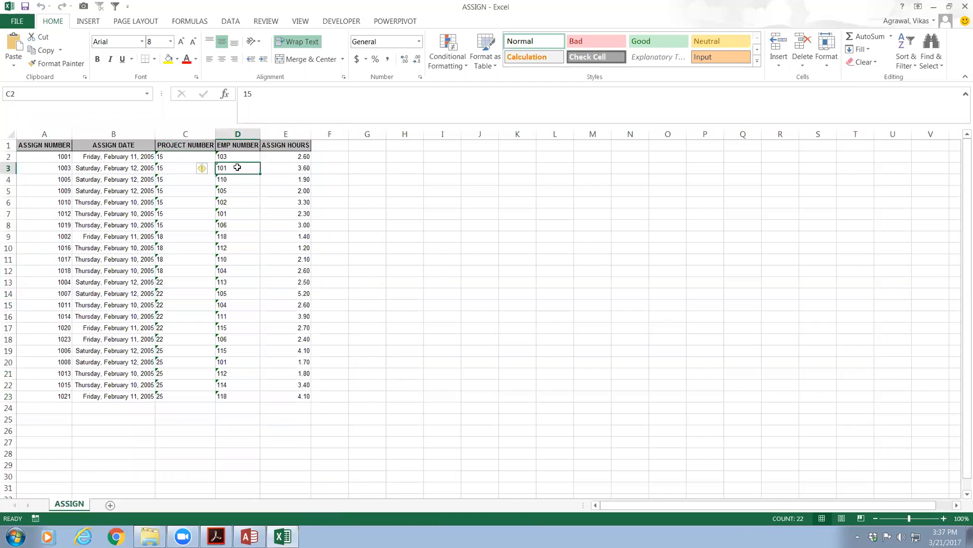
right_click(238, 167)
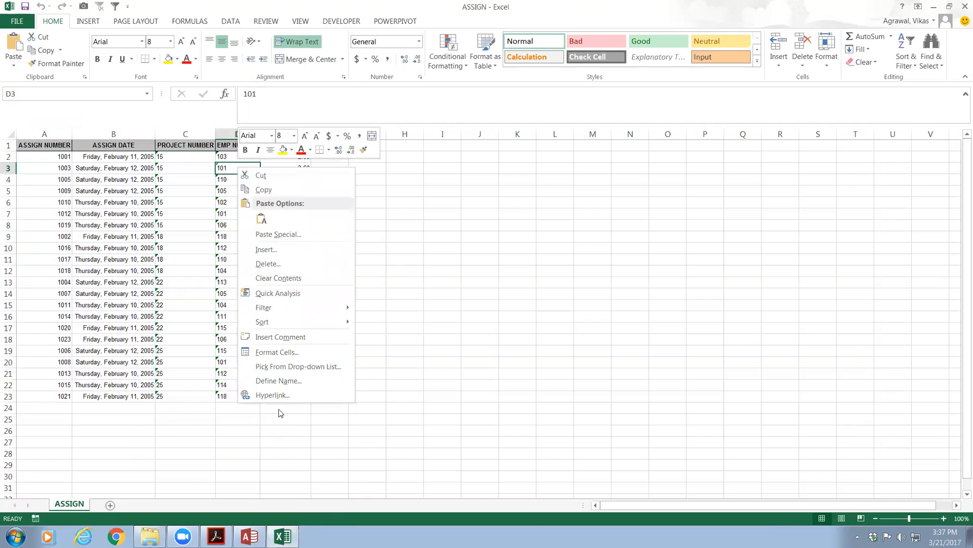
click(281, 354)
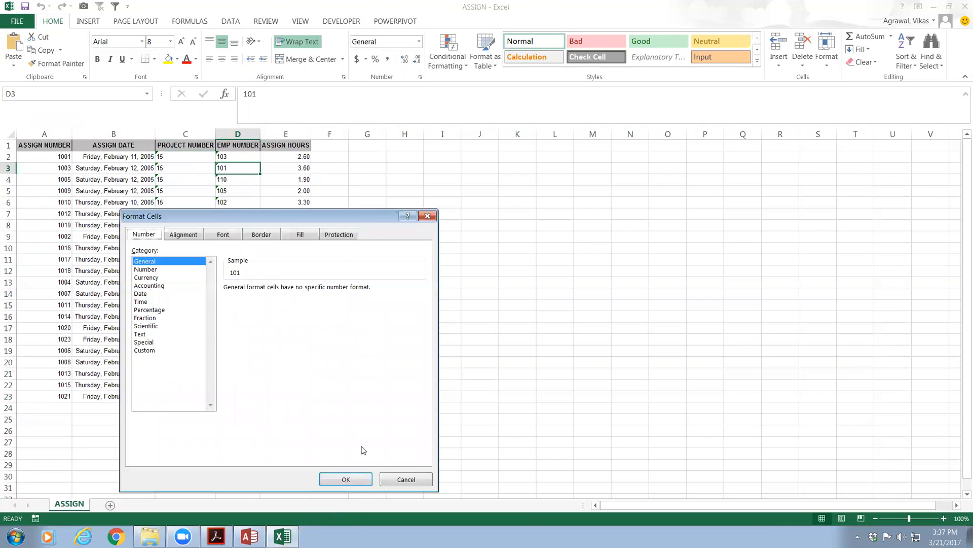
click(406, 479)
Step: Check the cell number format of an ASSIGN HOURS value and close the workbook without saving changes
right_click(302, 282)
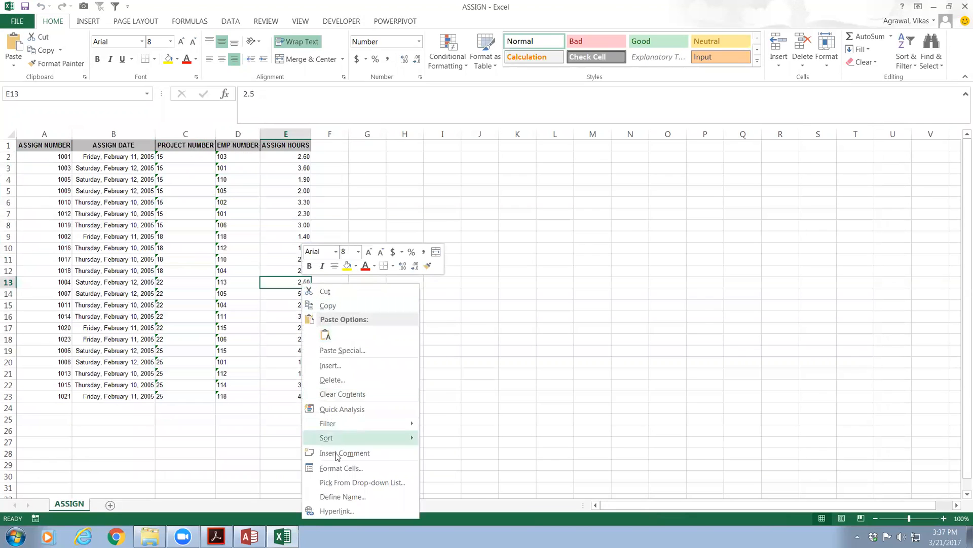
click(335, 468)
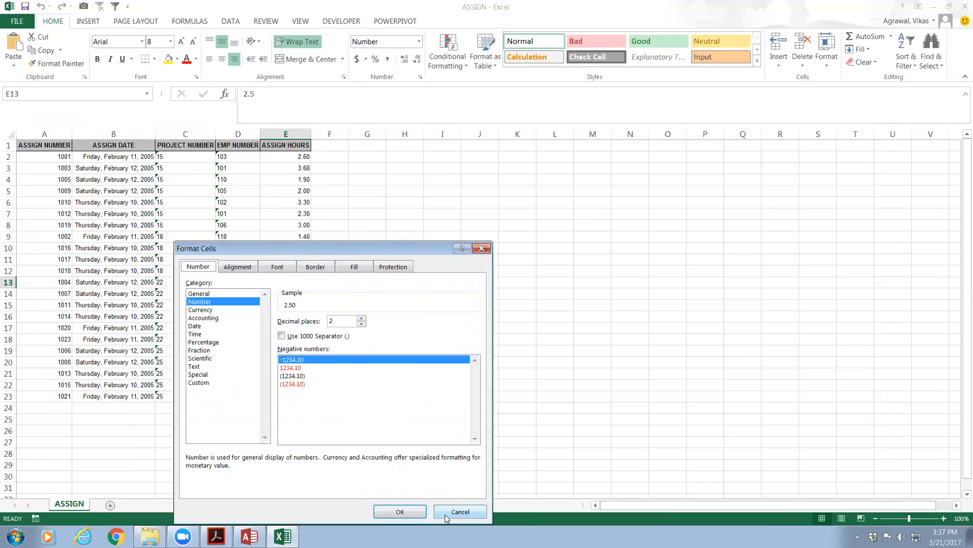
click(424, 513)
click(642, 305)
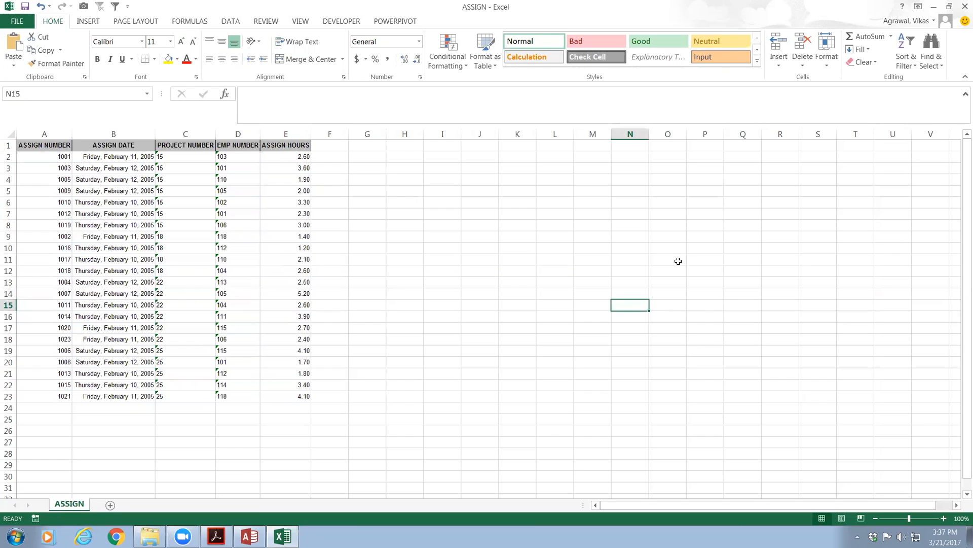
click(961, 7)
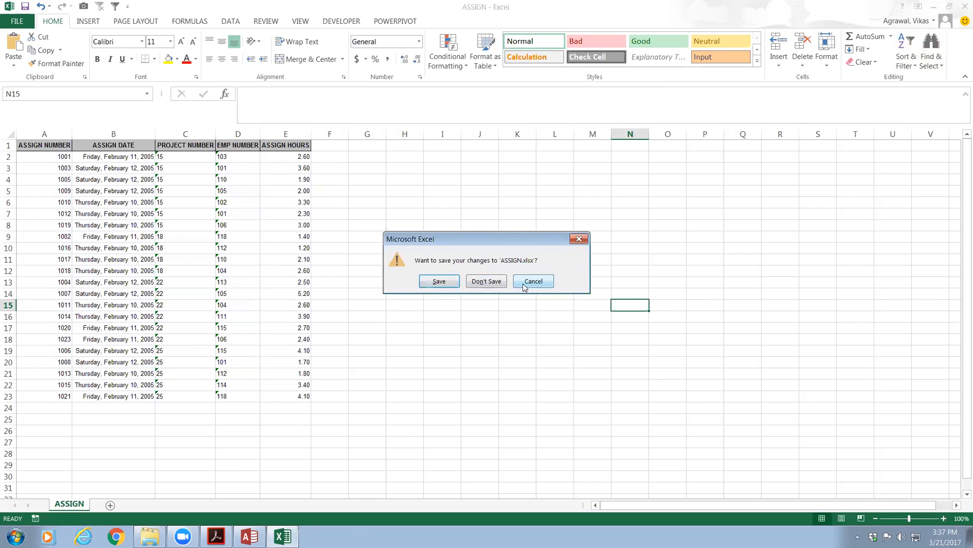
click(481, 282)
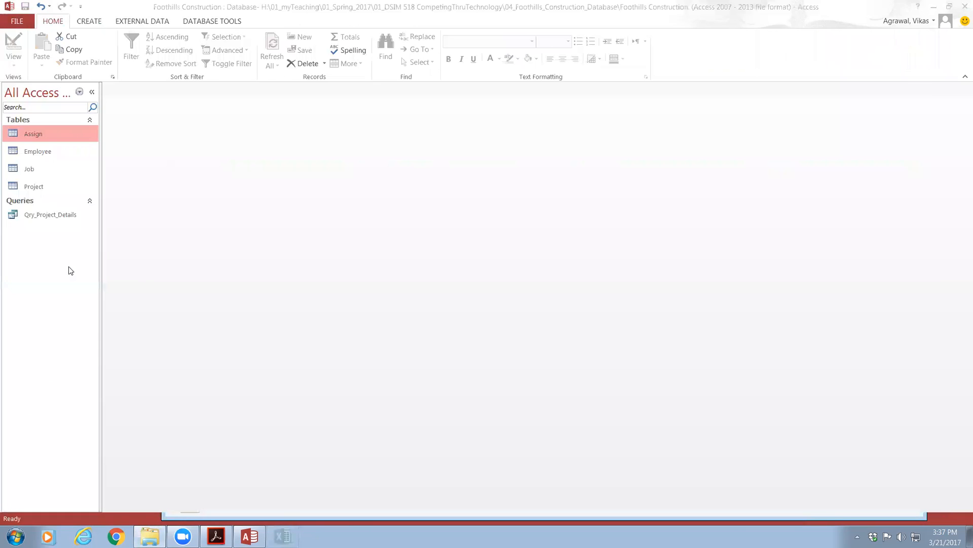
Step: Start an Excel import in Access with the ASSIGN workbook as source, appending its records to the Assign table
right_click(22, 136)
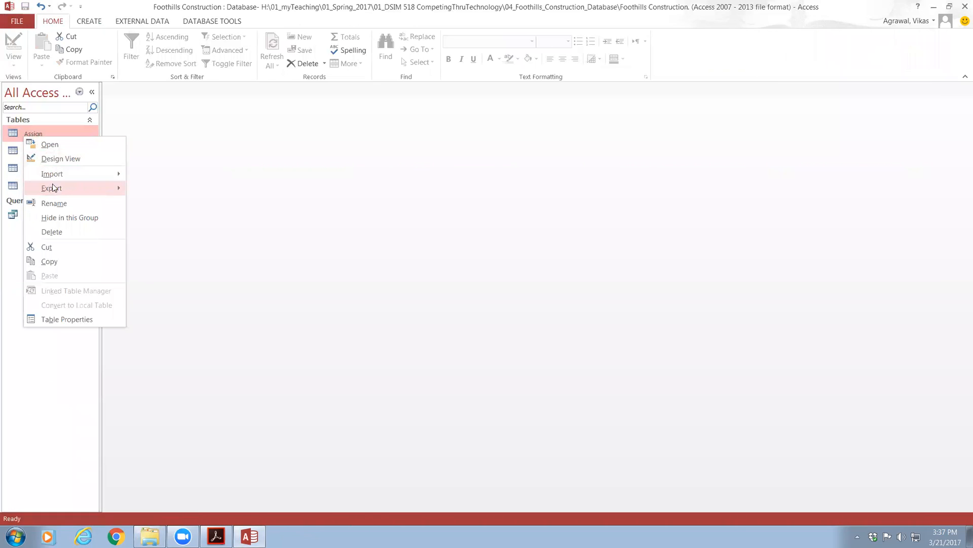
mouse_move(61, 190)
mouse_move(108, 176)
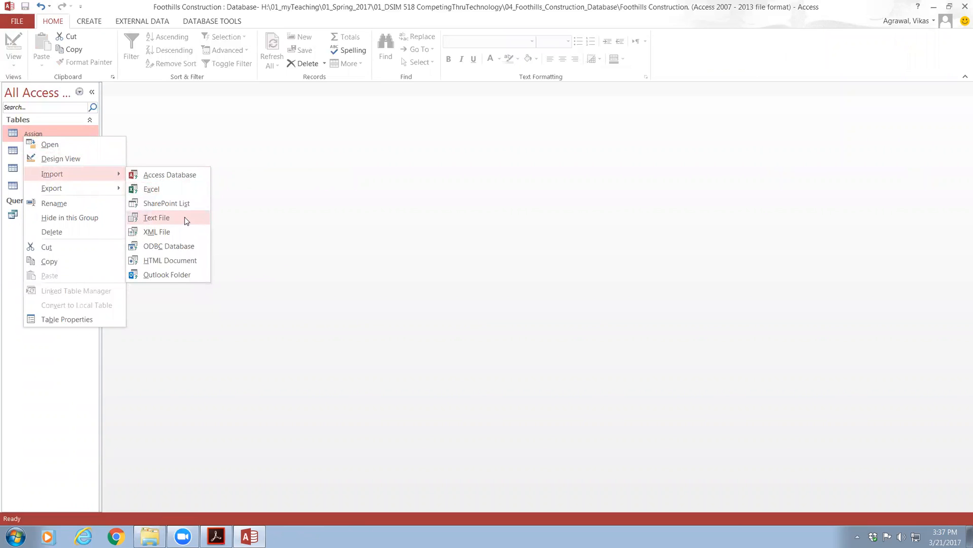
click(167, 190)
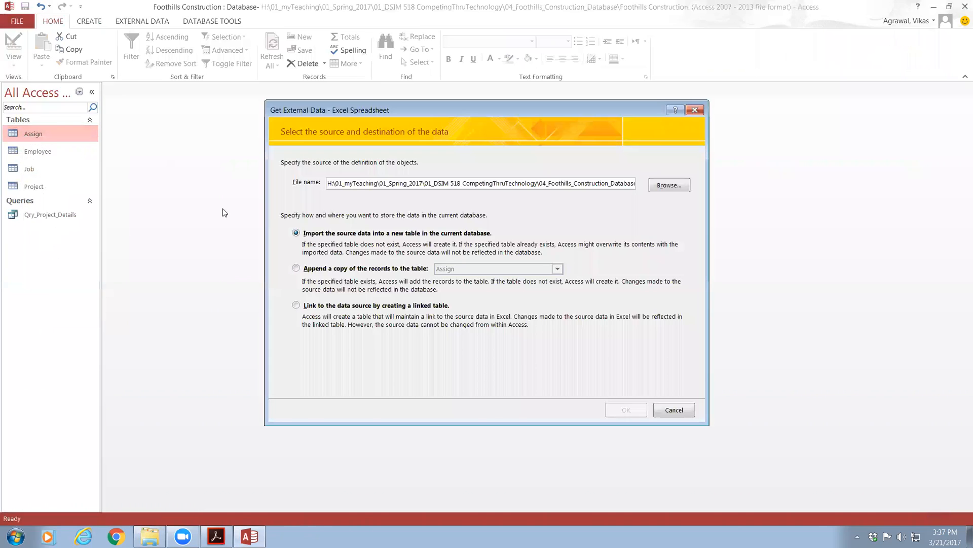
click(670, 185)
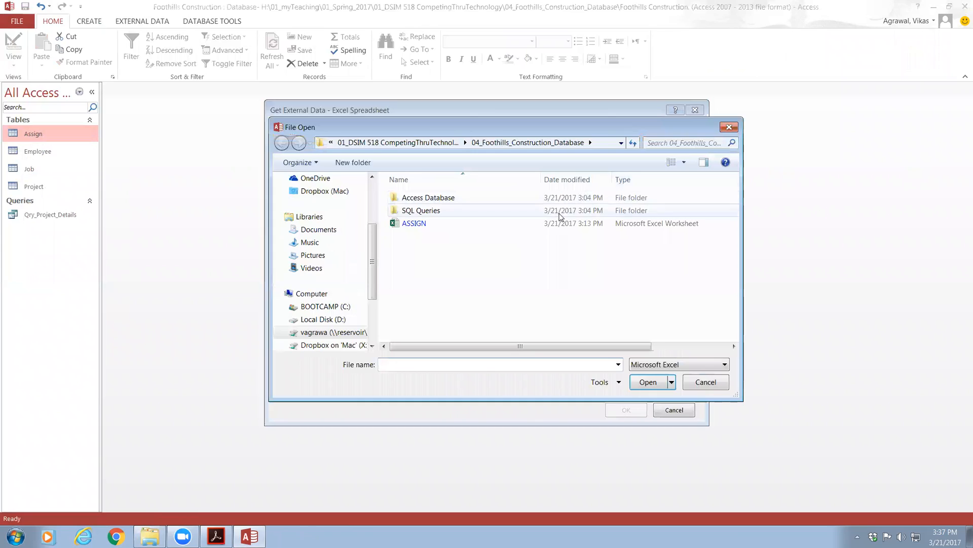
double_click(411, 224)
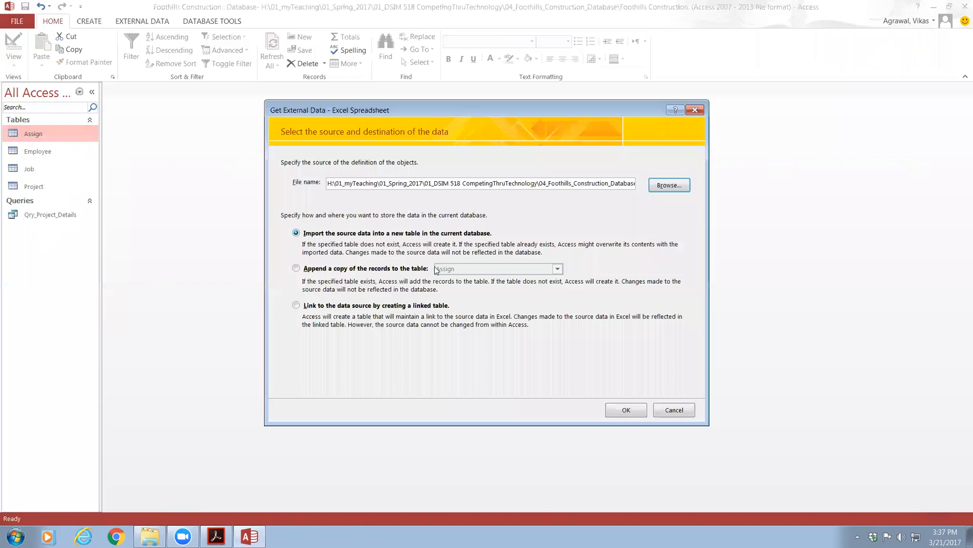
click(402, 272)
click(626, 410)
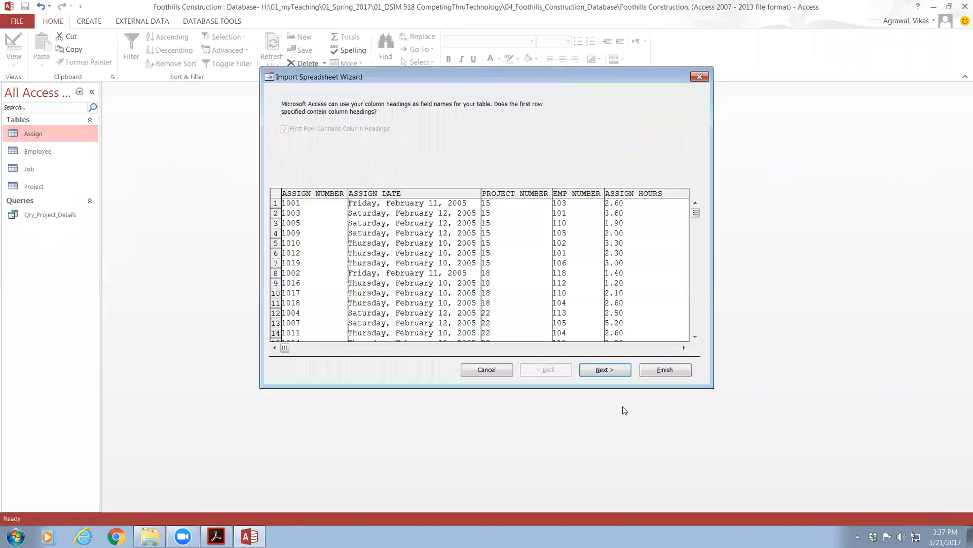
Step: Go through the Import Spreadsheet Wizard and try to finish importing the ASSIGN data into the Assign table
click(601, 373)
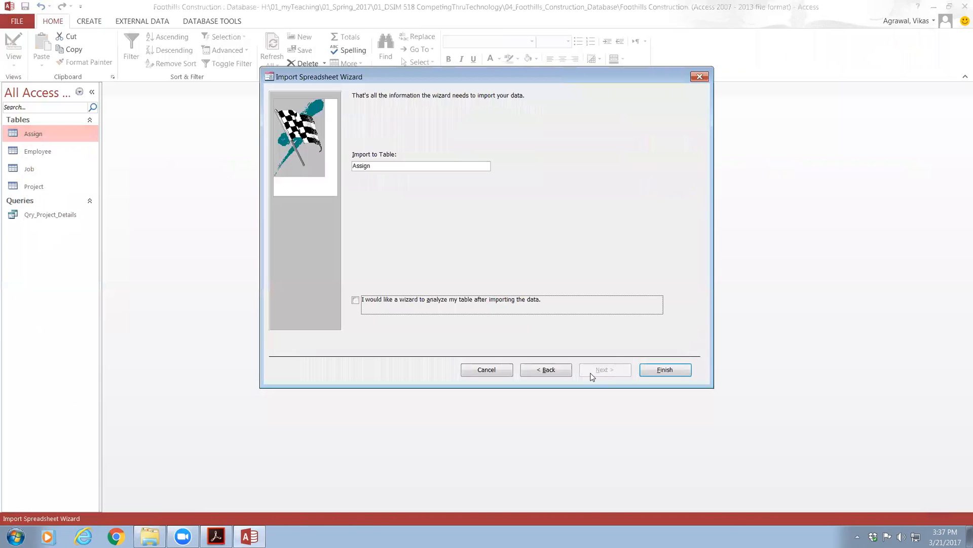
click(556, 374)
click(599, 374)
click(664, 375)
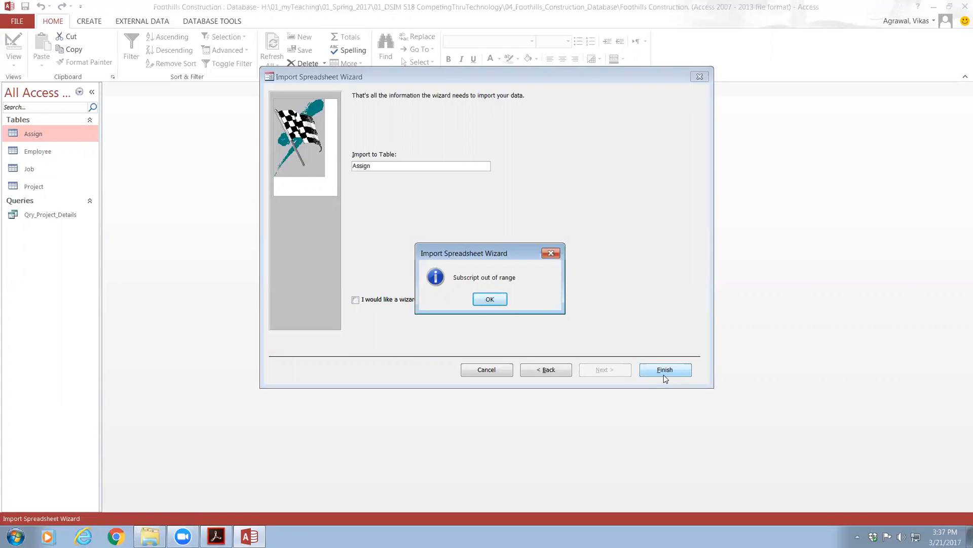
click(484, 299)
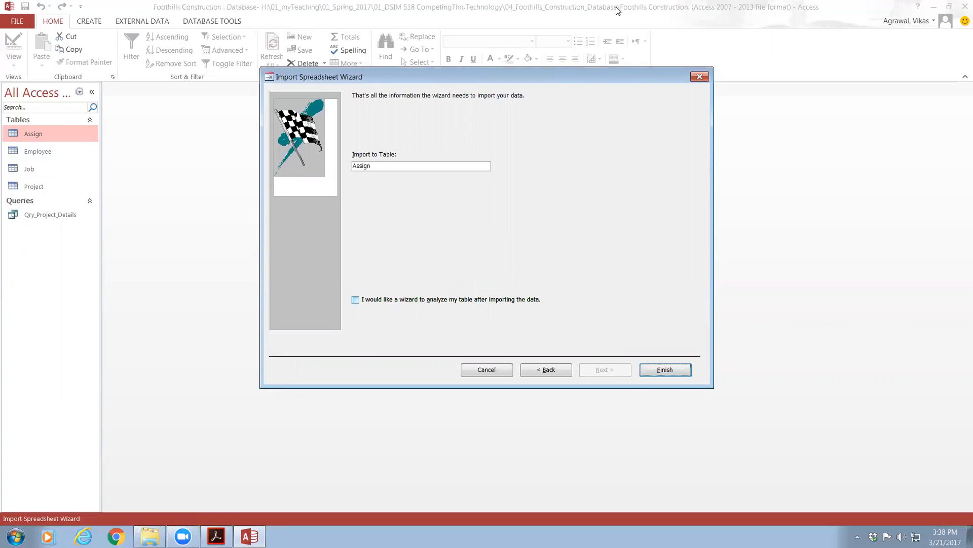
click(641, 151)
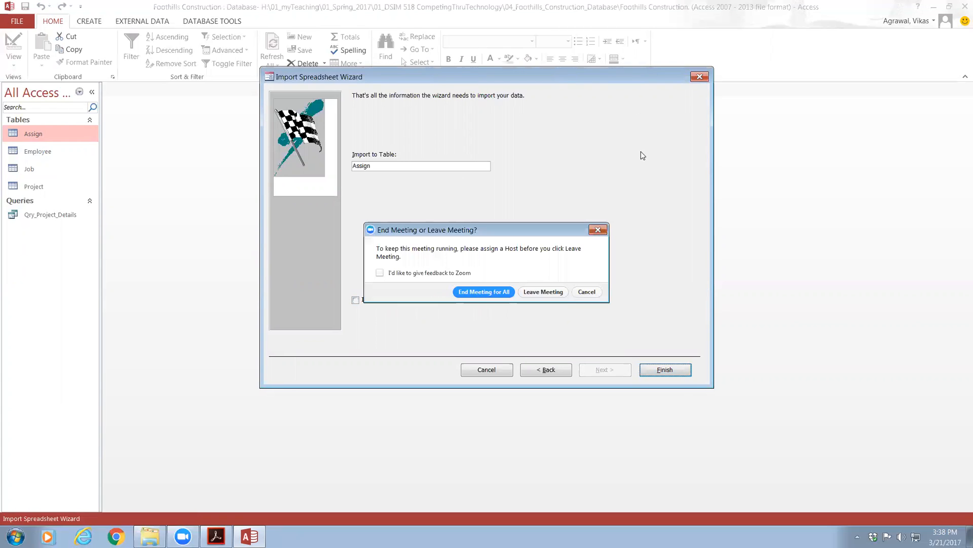